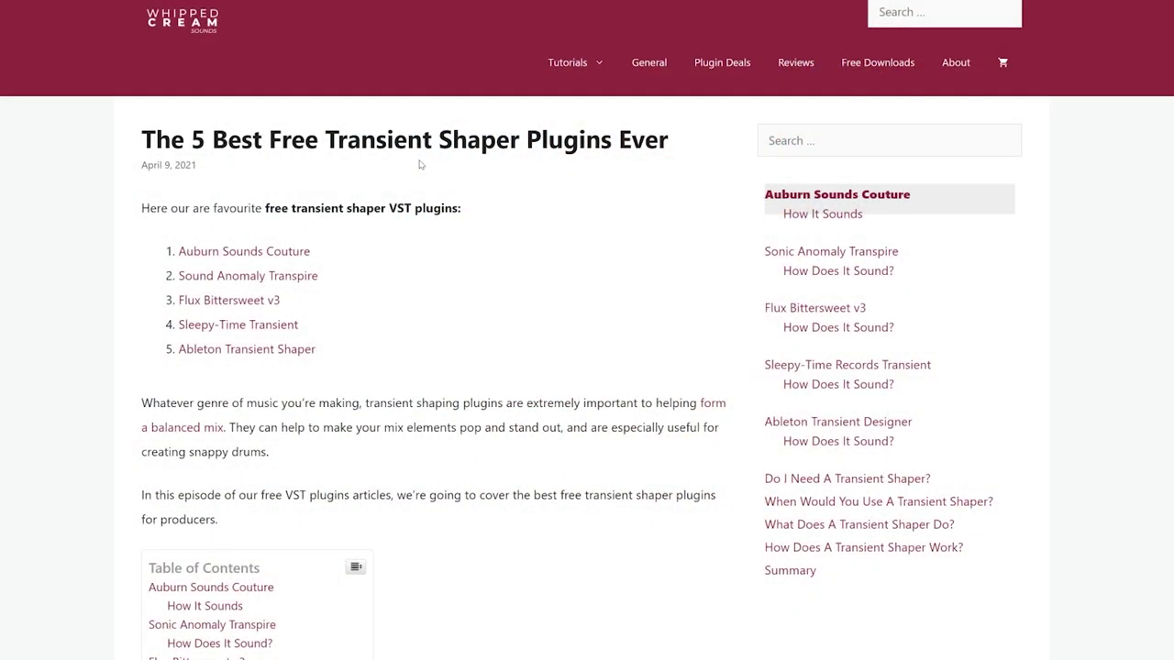
# Scroll the free transient shaper article past Auburn Sounds Couture down to Sonic Anomaly Transpire
pyautogui.scroll(-9, 458, 157)
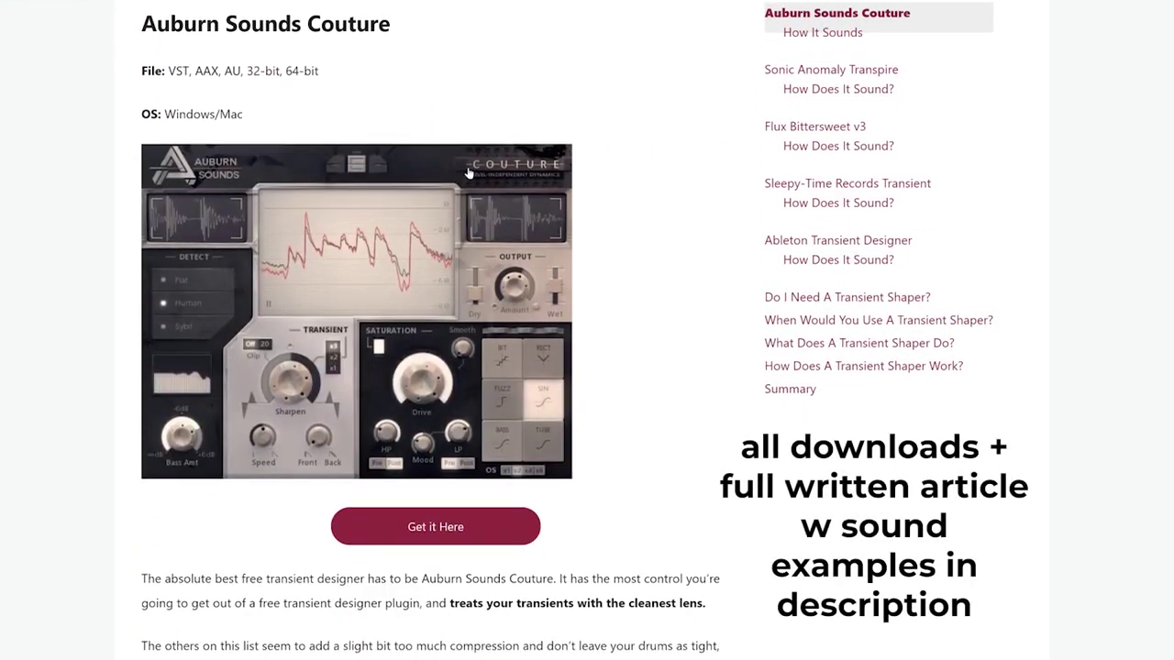
pyautogui.scroll(-11, 468, 173)
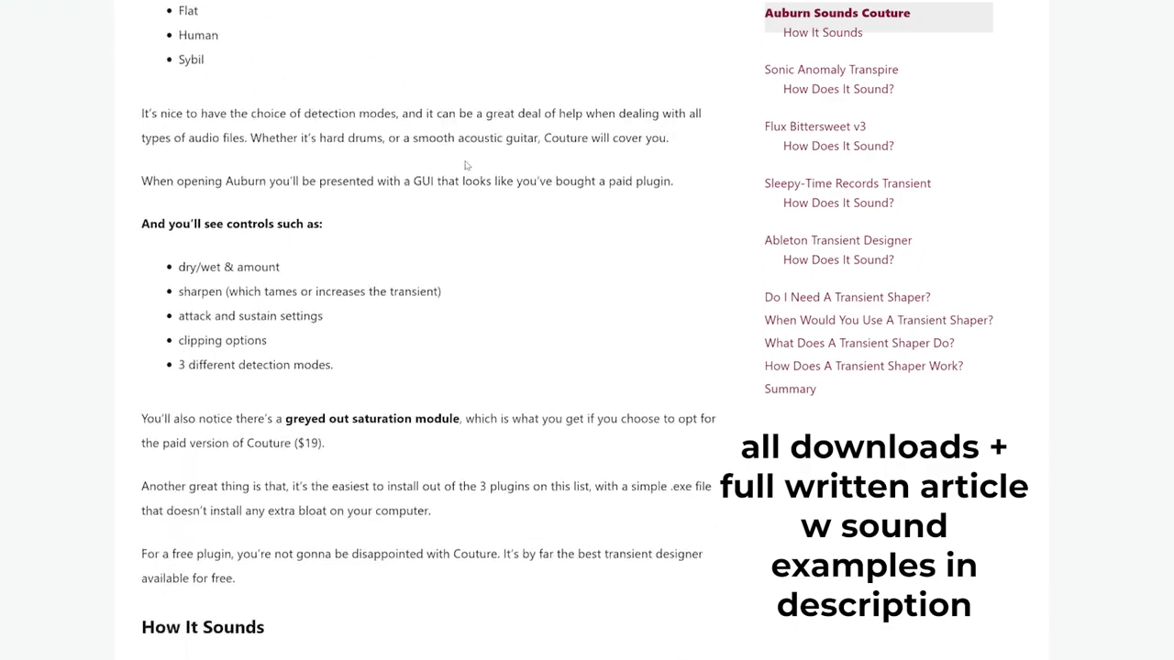
pyautogui.scroll(-5, 466, 163)
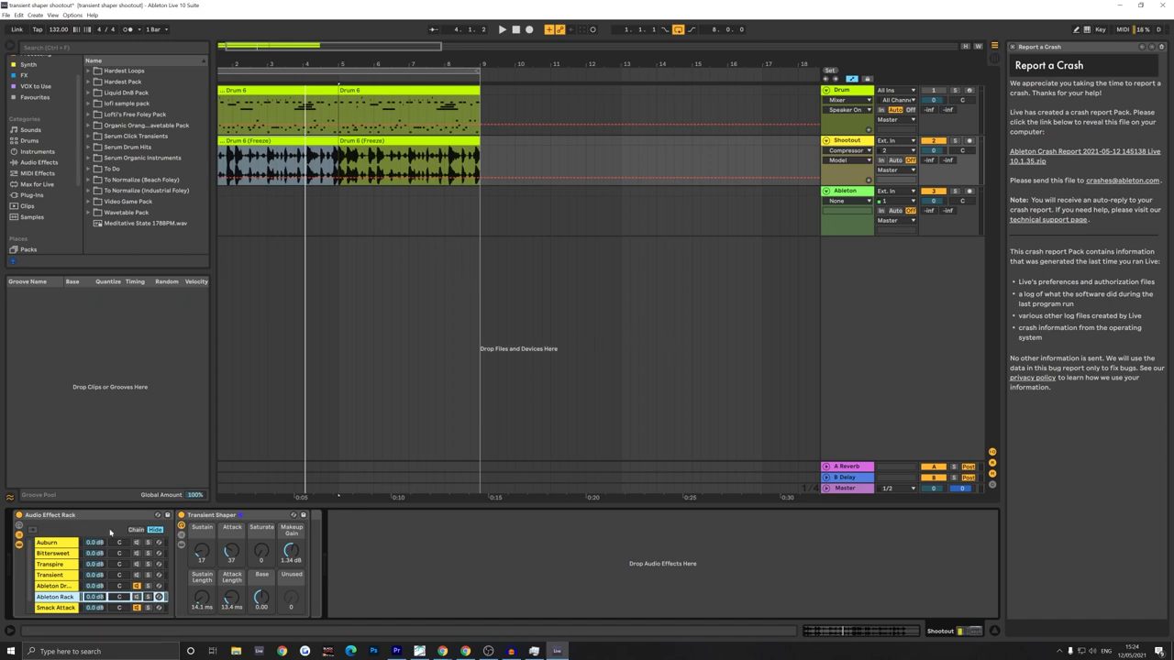
# Step through the rack's chains, past the Ableton Rack Transient Shaper, to show the Auburn chain's Couture
pyautogui.click(55, 543)
pyautogui.press('Down')
pyautogui.press('Down')
pyautogui.press('Down')
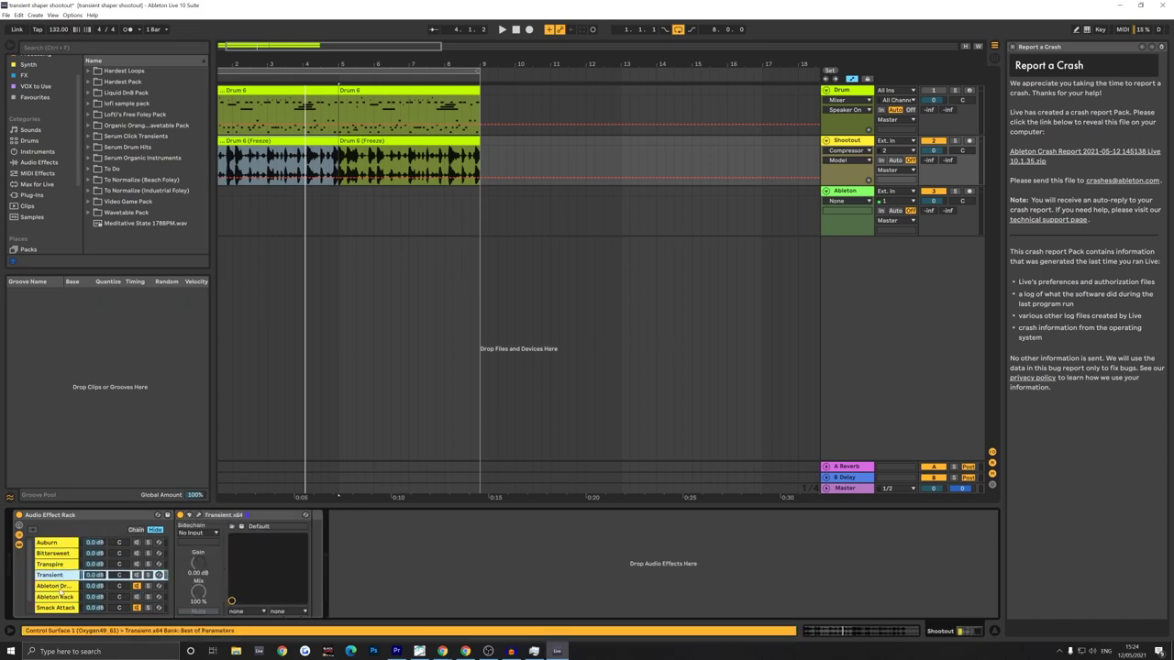
pyautogui.click(59, 597)
pyautogui.click(55, 543)
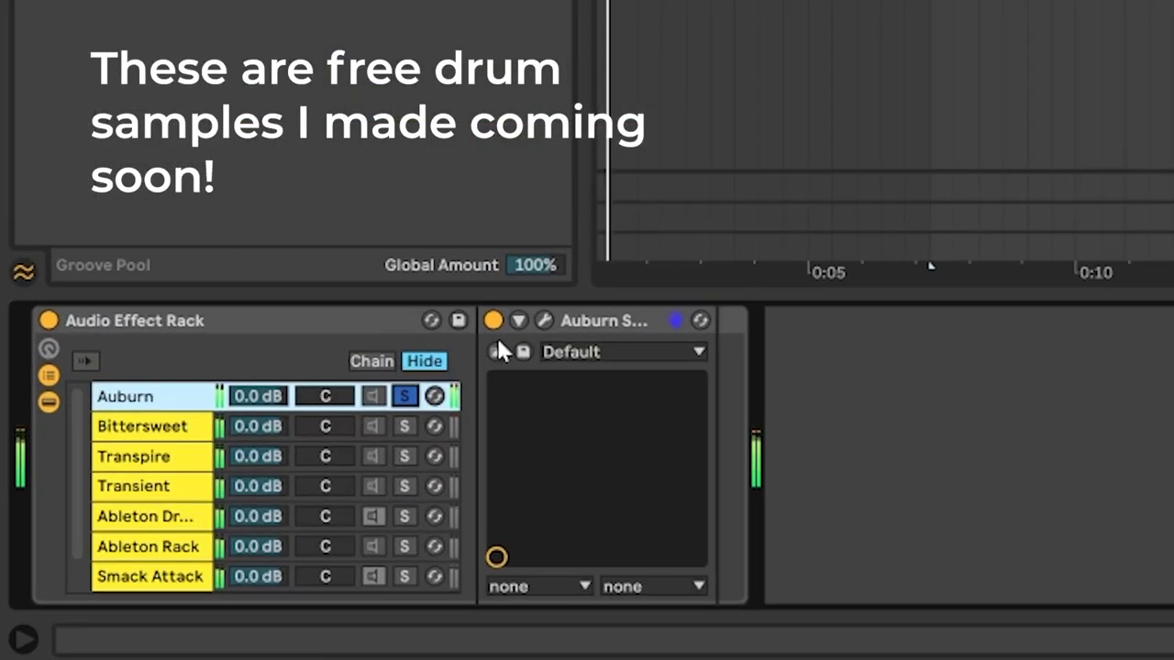
# Solo Bittersweet, Transpire, Transient, Drum Buss and Ableton Rack chains in turn, then Auburn
pyautogui.click(406, 426)
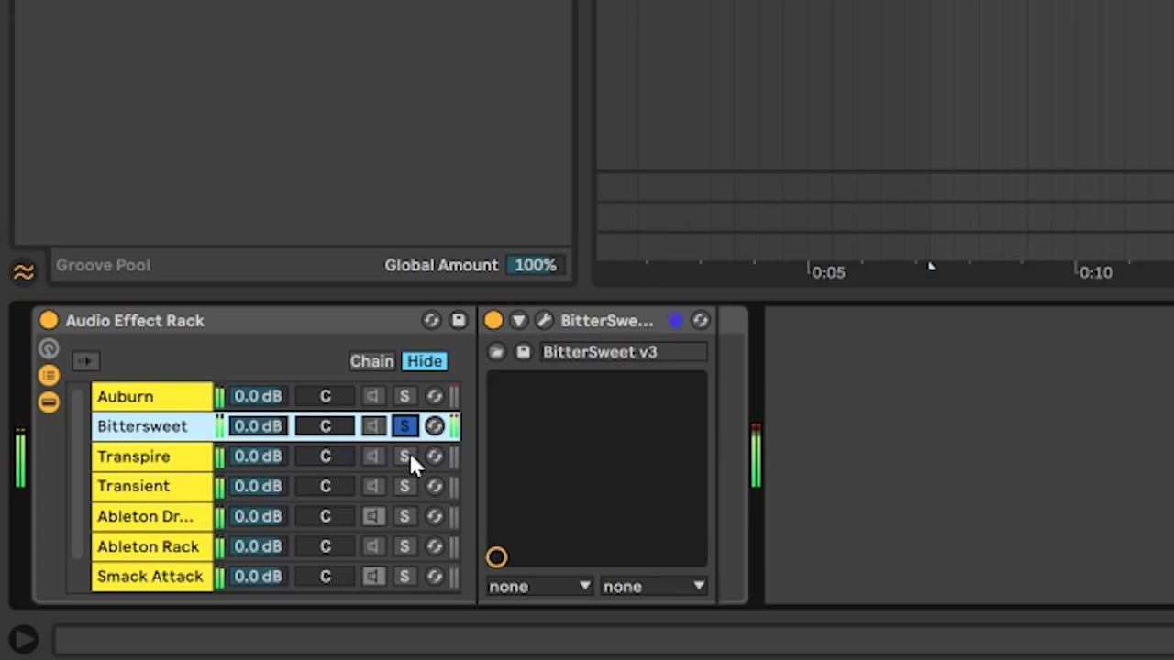
pyautogui.click(410, 455)
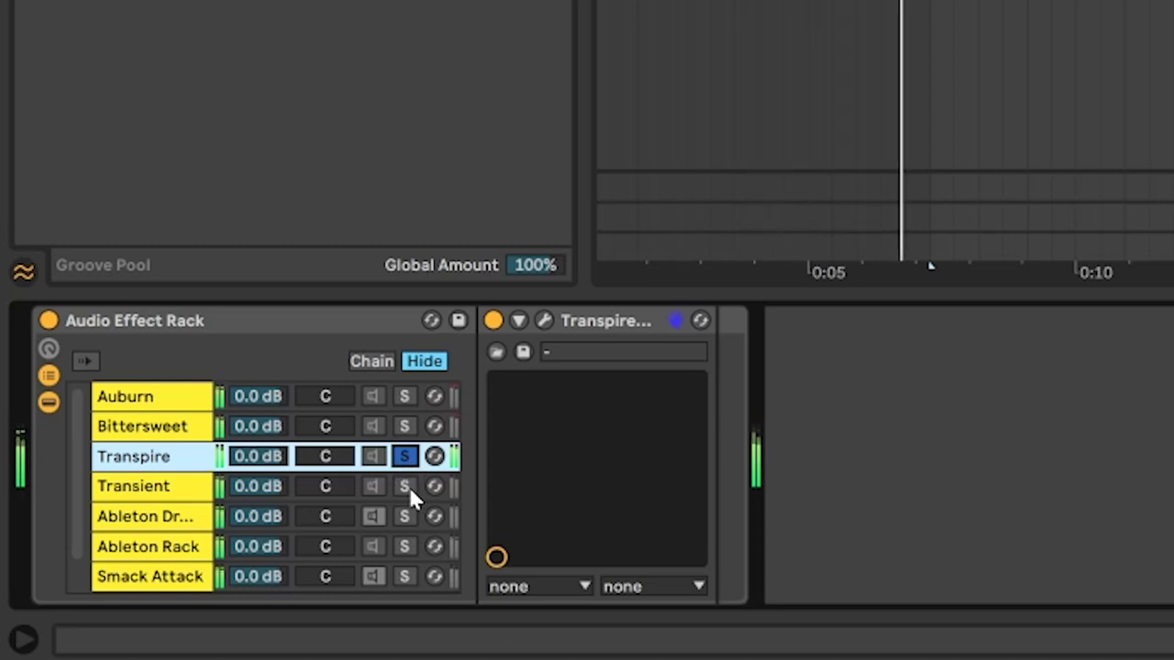
pyautogui.click(409, 487)
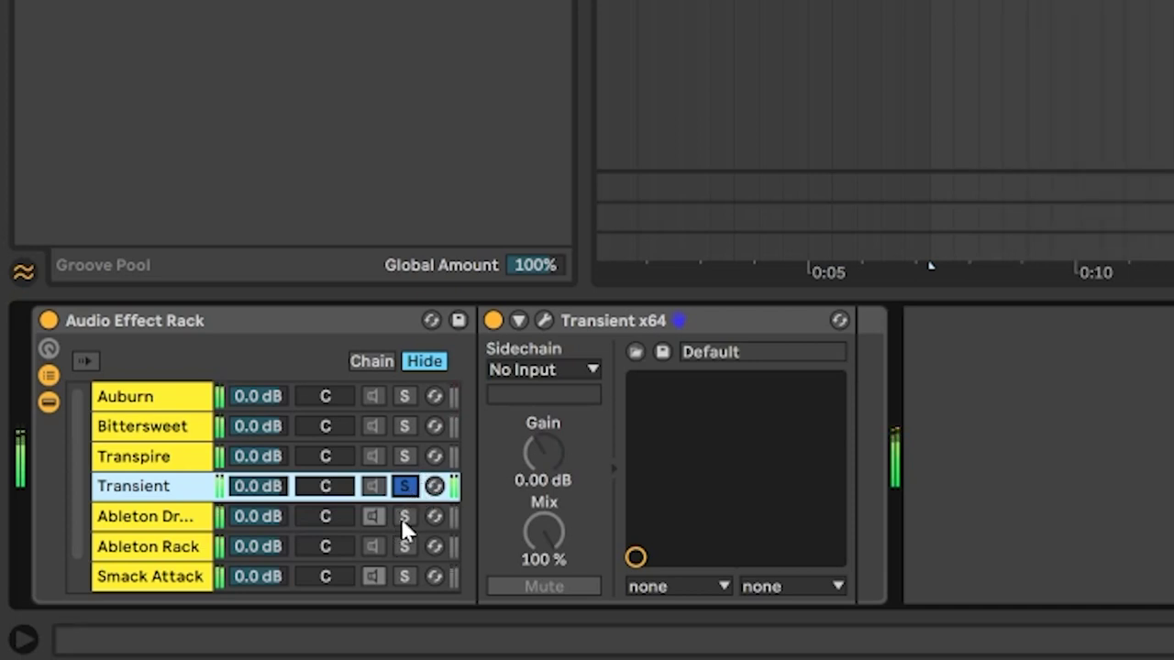
pyautogui.click(401, 518)
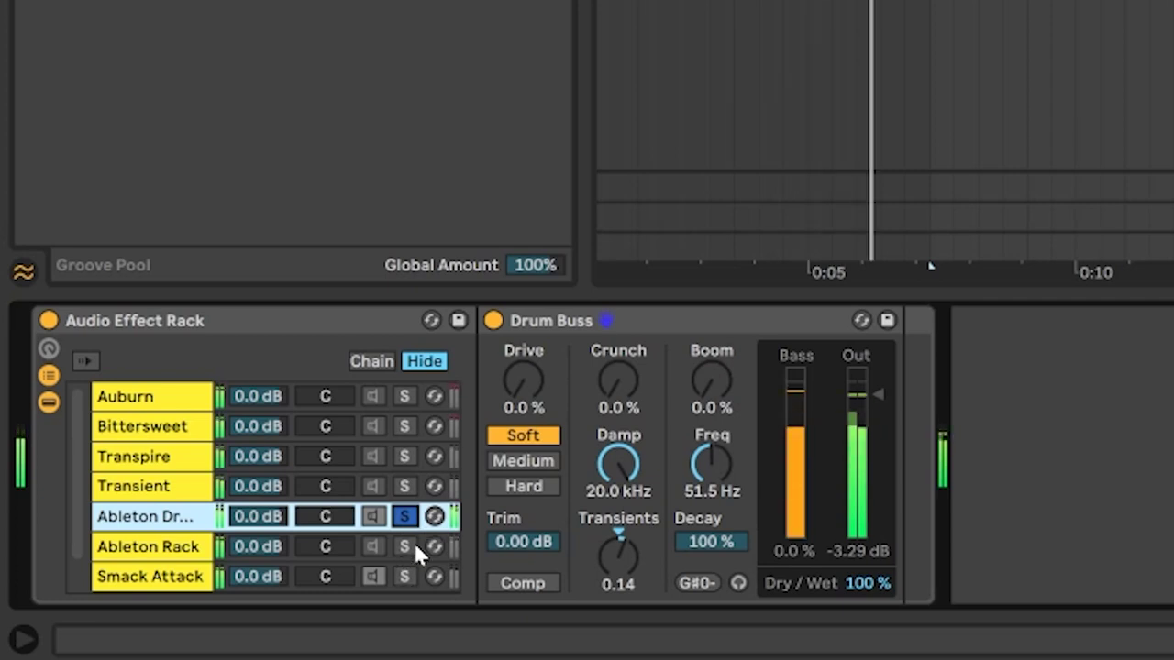
pyautogui.click(405, 548)
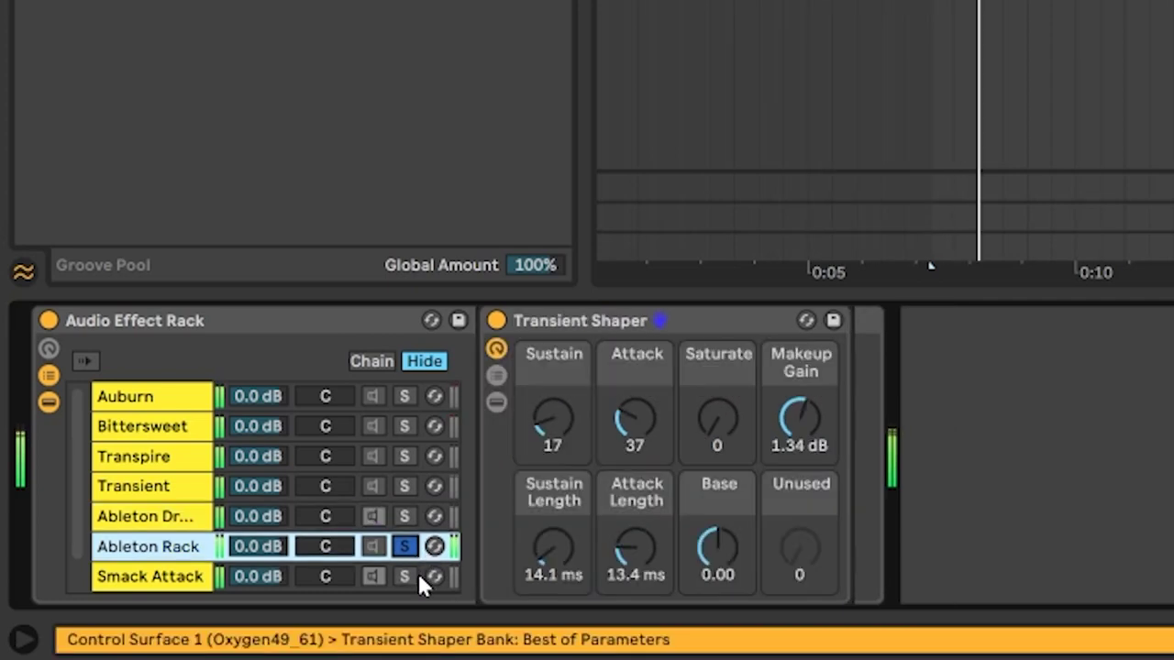
pyautogui.click(404, 396)
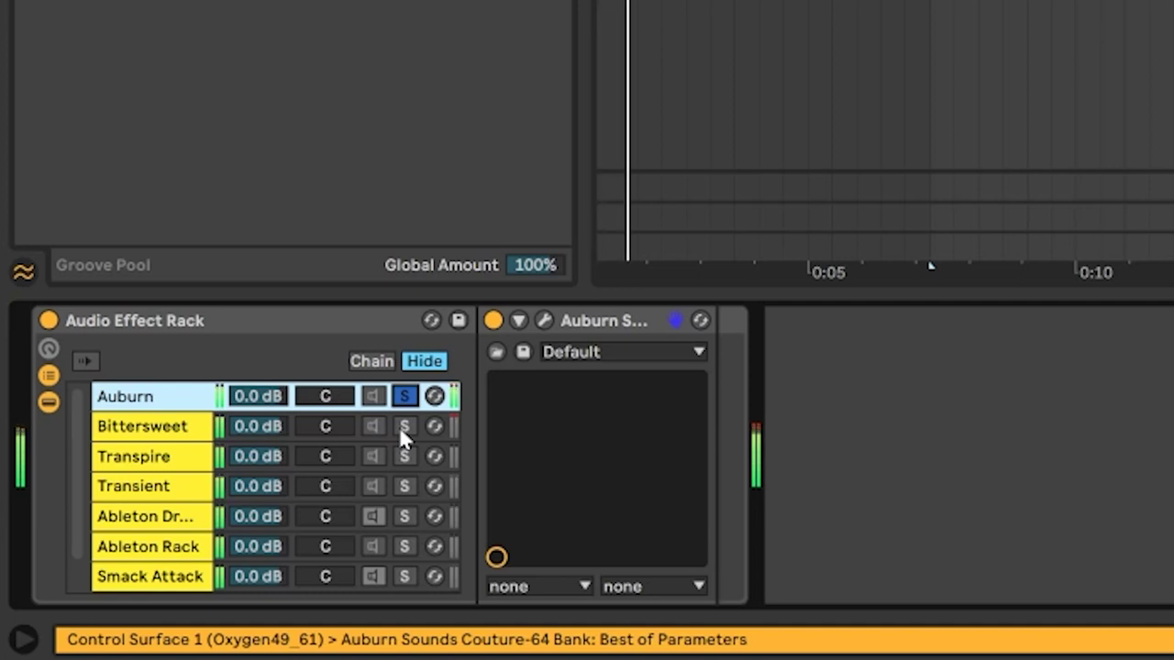
# Cycle the solos again through Bittersweet, Transpire, Transient, Drum Buss and Ableton Rack, ending on Auburn
pyautogui.click(404, 426)
pyautogui.click(405, 457)
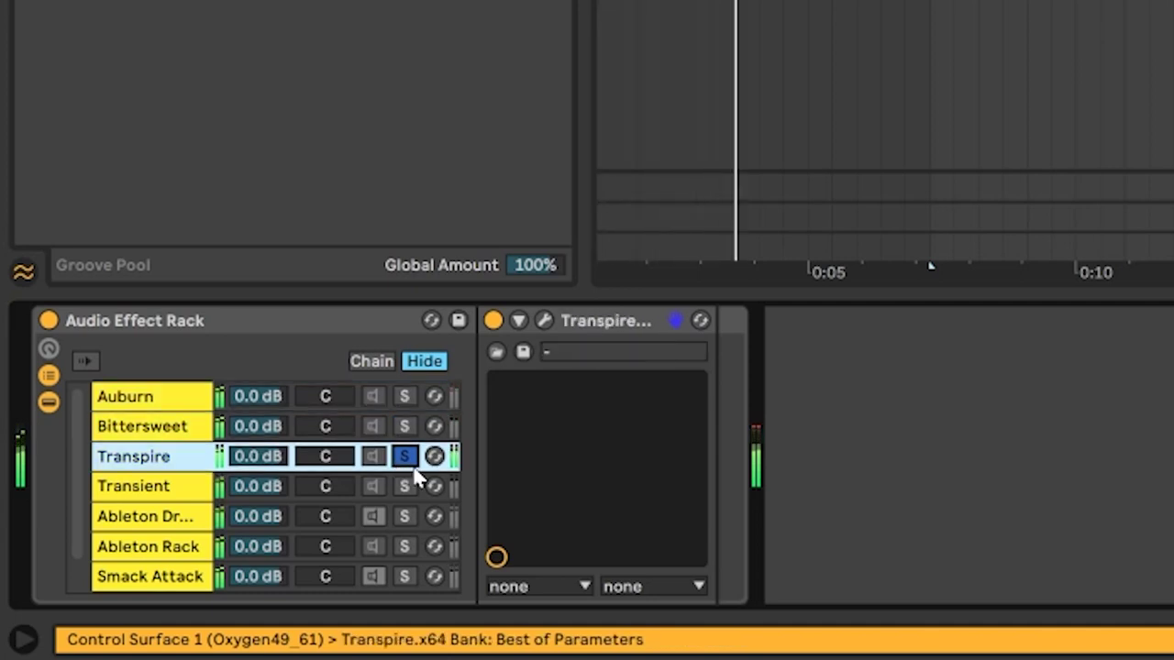
pyautogui.click(404, 486)
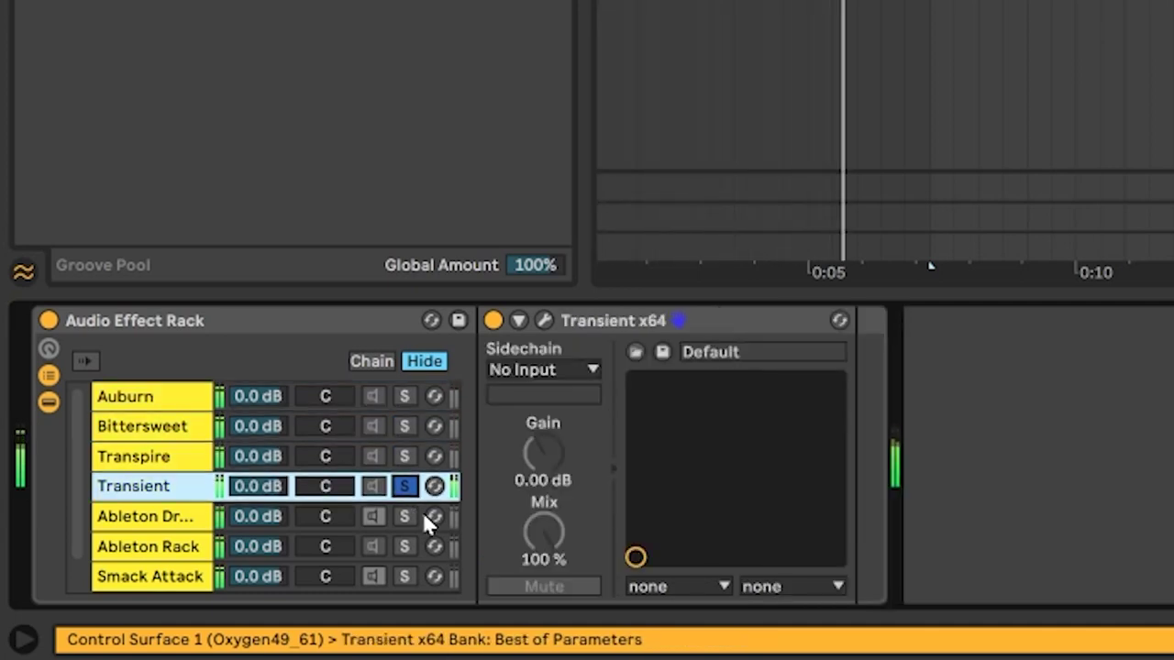
pyautogui.click(407, 518)
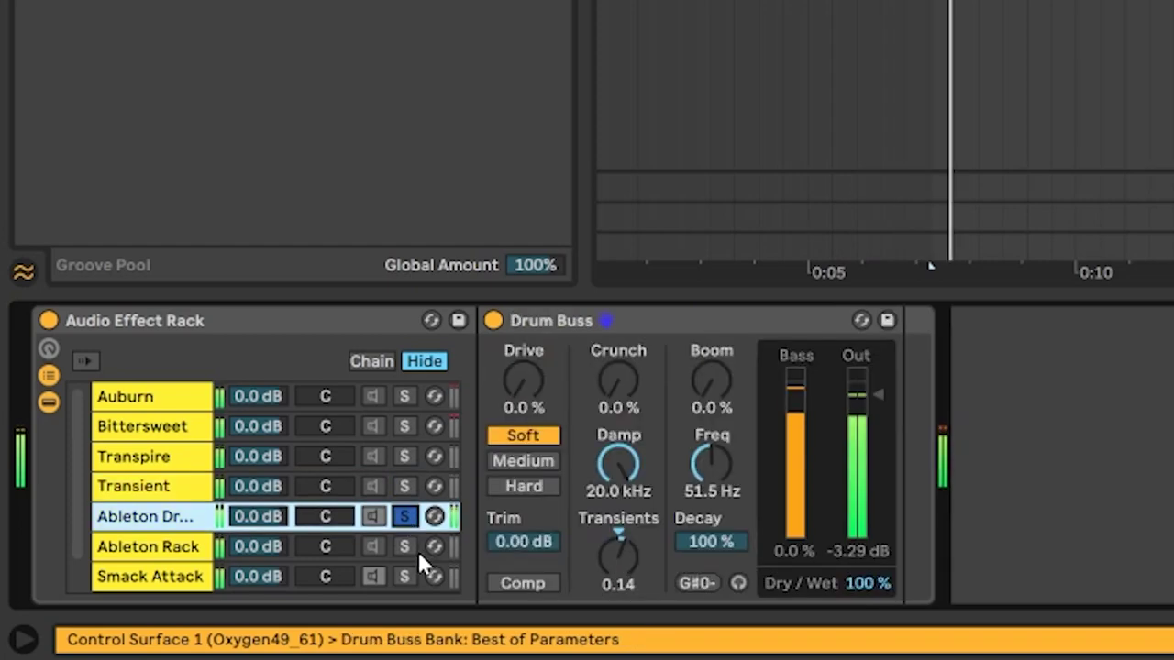
pyautogui.click(404, 546)
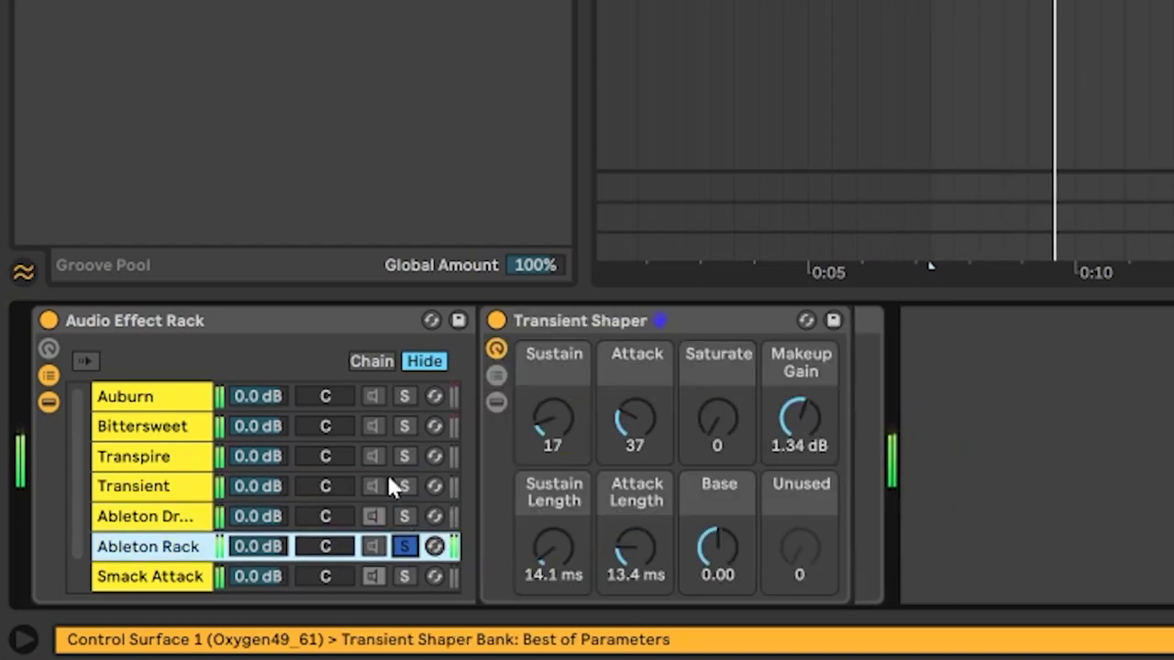
pyautogui.click(404, 396)
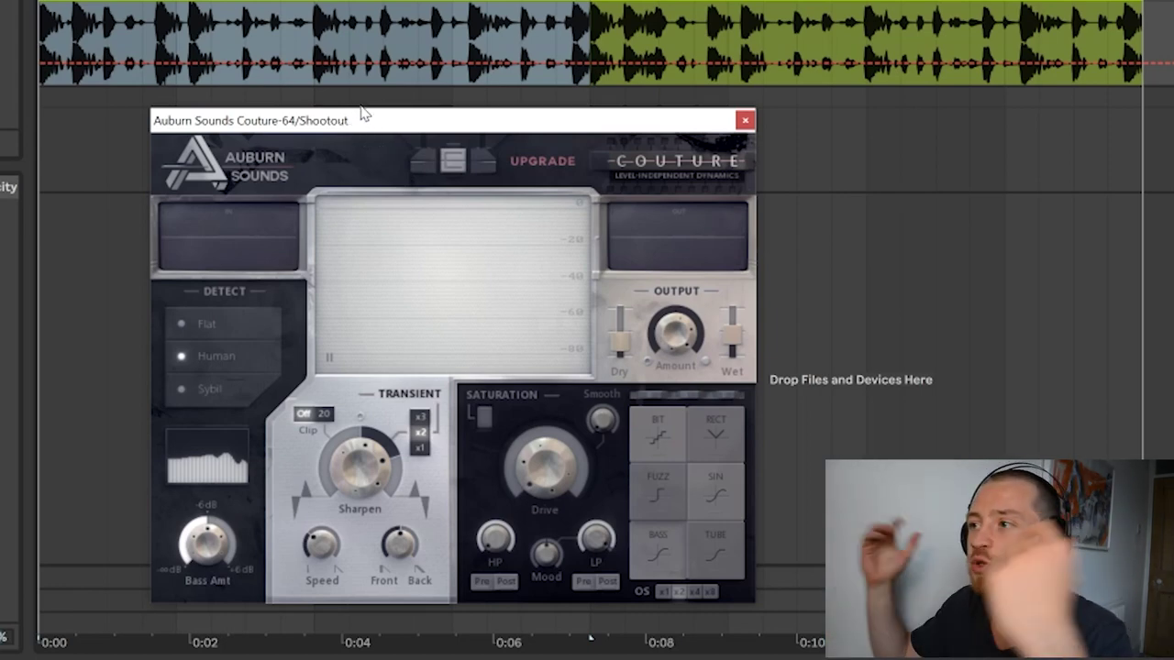
# Nudge the Couture window left, refocus Live and play the drum loop through Couture
pyautogui.moveTo(363, 113); pyautogui.dragTo(346, 113)
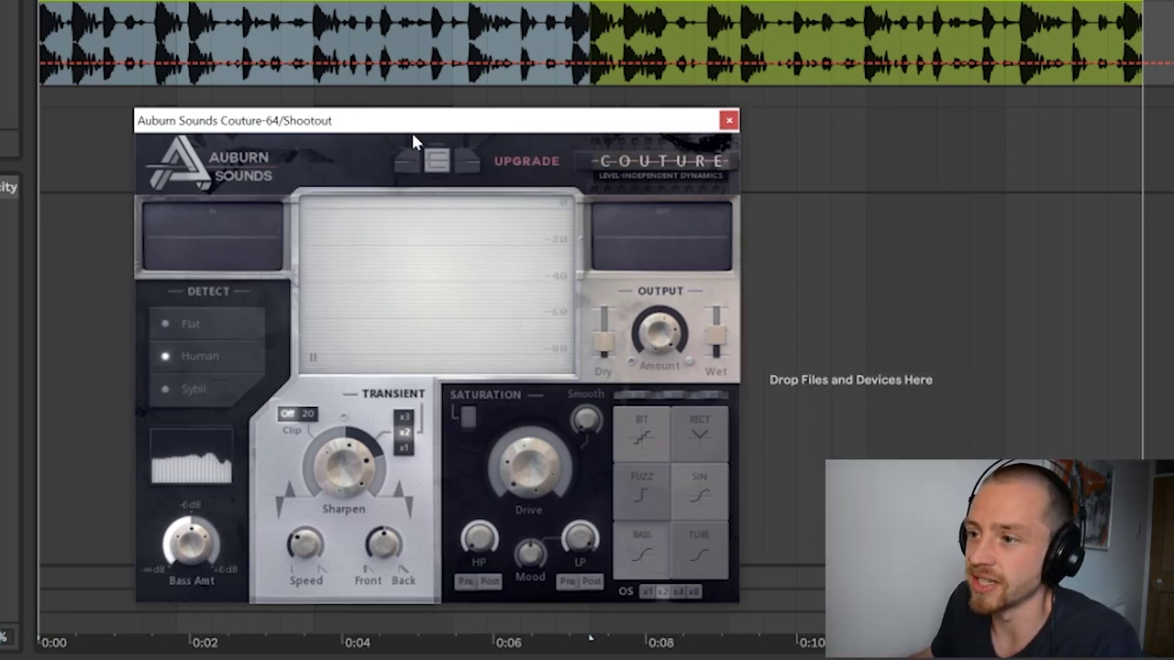
pyautogui.click(590, 636)
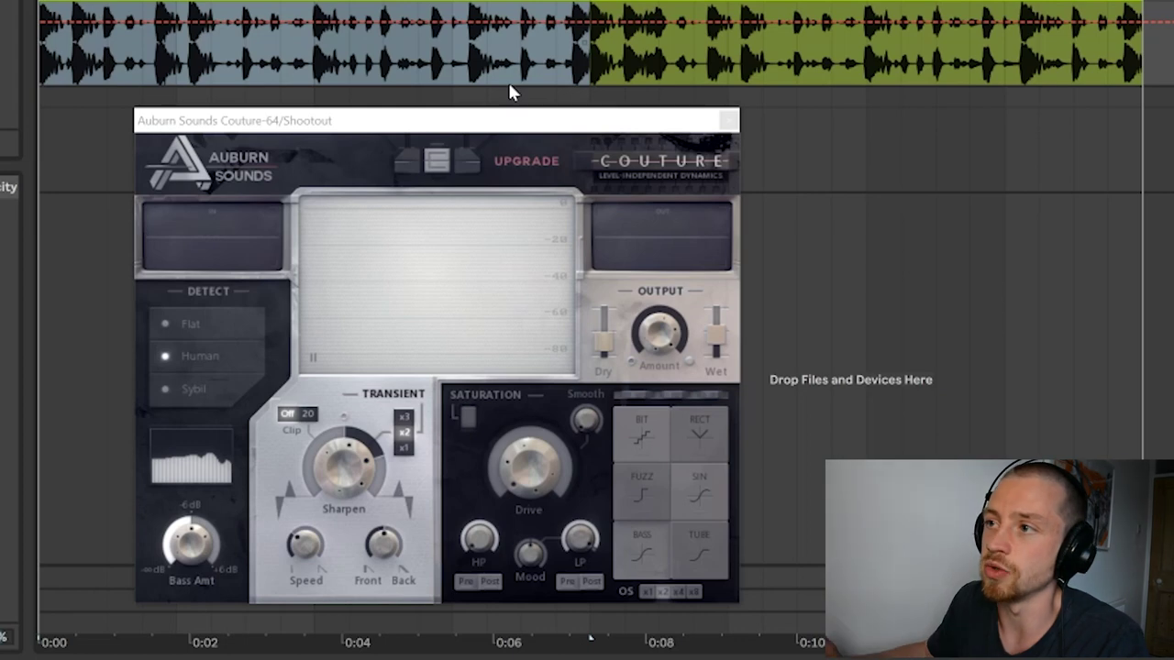
pyautogui.press('space')
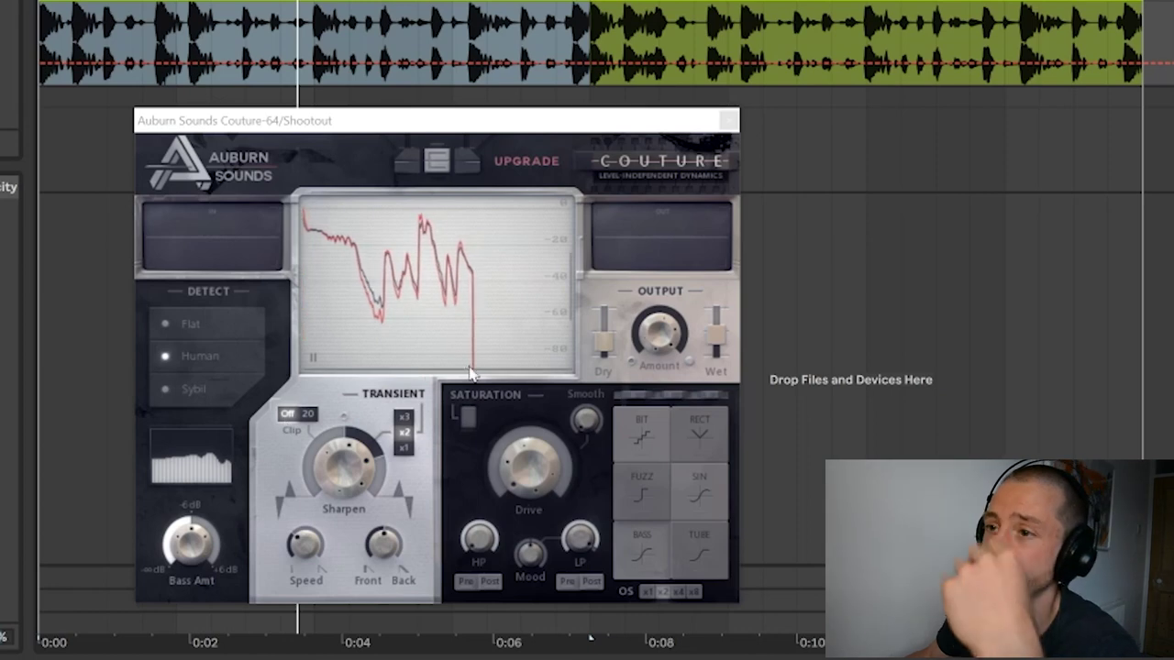
pyautogui.click(430, 123)
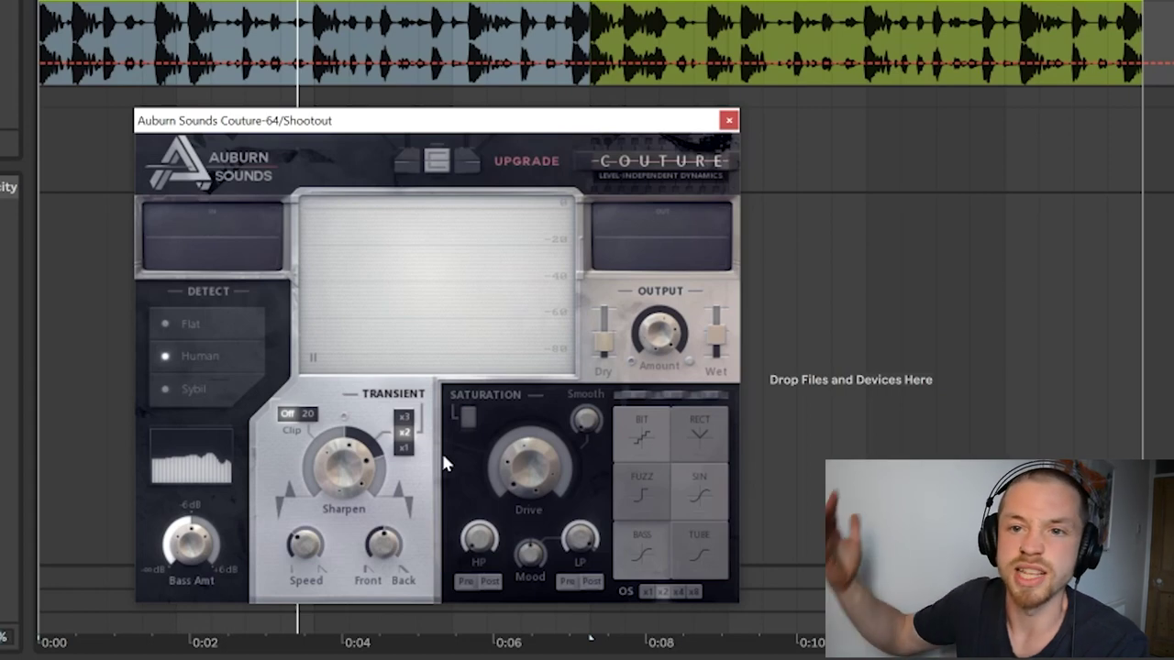
# Play the drum loop again from the top through Couture's default settings
pyautogui.press('space')
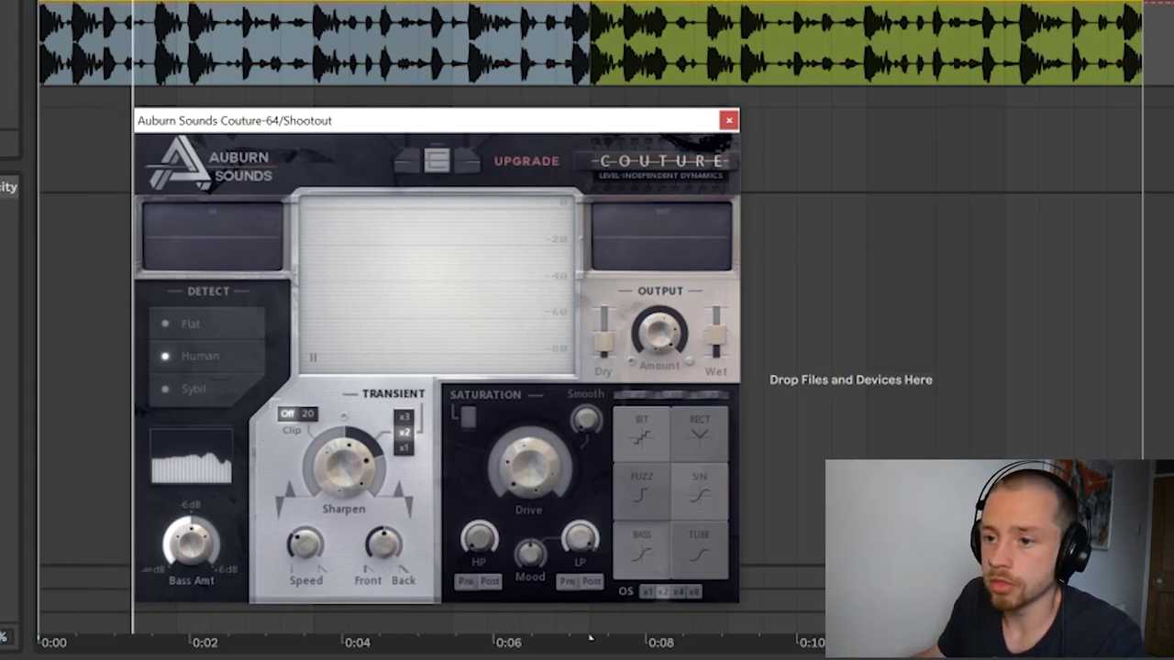
# Turn Couture's Sharpen down to about -4.9 dB, then up to 5.5 dB
pyautogui.click(354, 472)
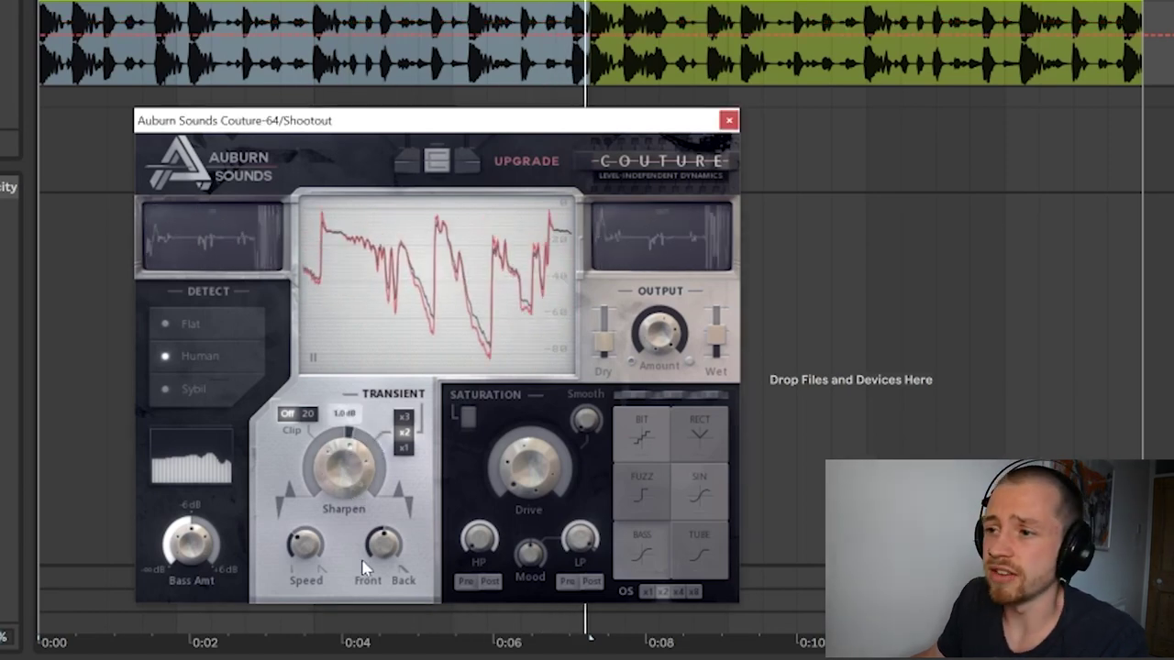
pyautogui.moveTo(364, 568); pyautogui.dragTo(345, 548)
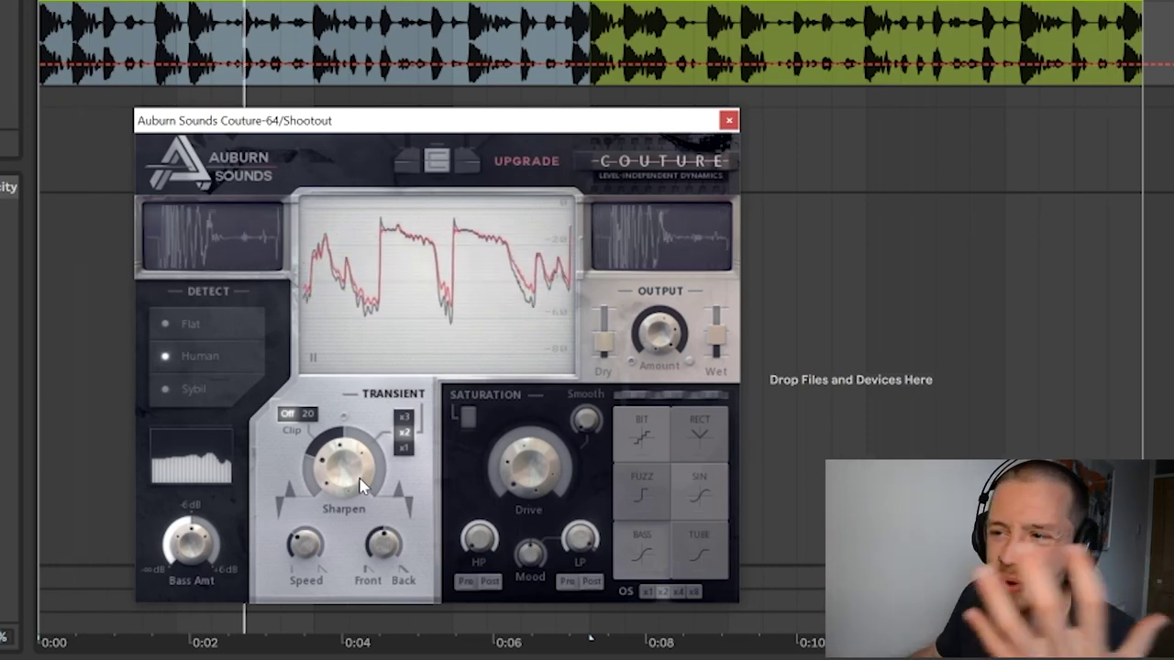
pyautogui.moveTo(361, 486); pyautogui.dragTo(359, 463)
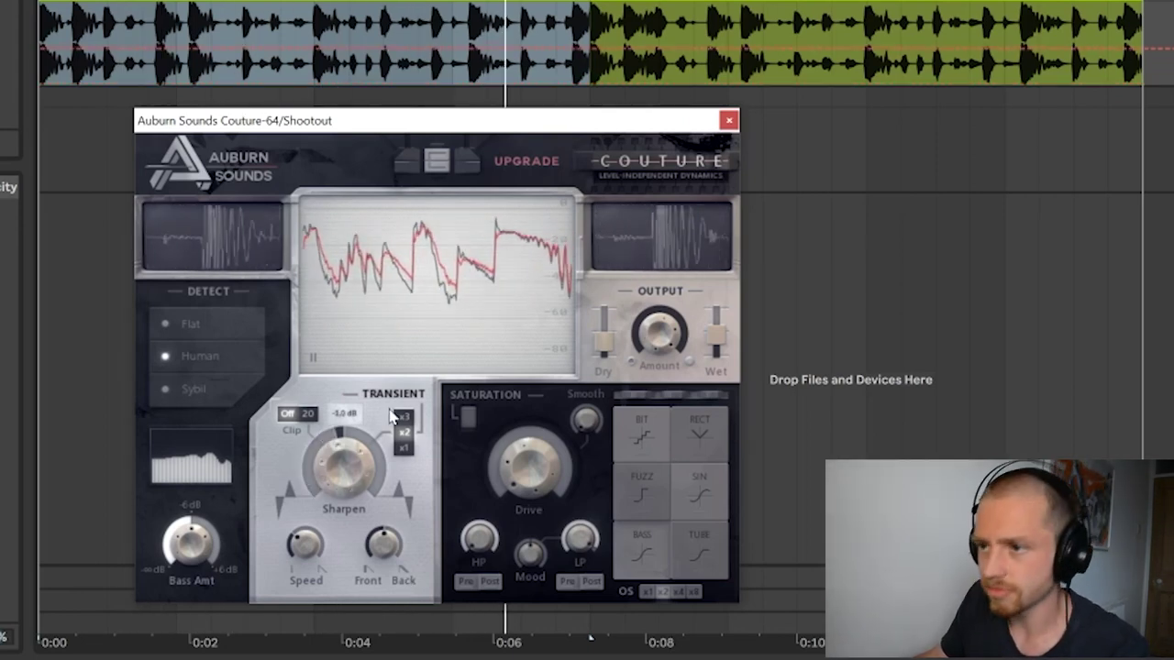
# Stop playback, check Couture's Output Amount and close the plugin window
pyautogui.press('space')
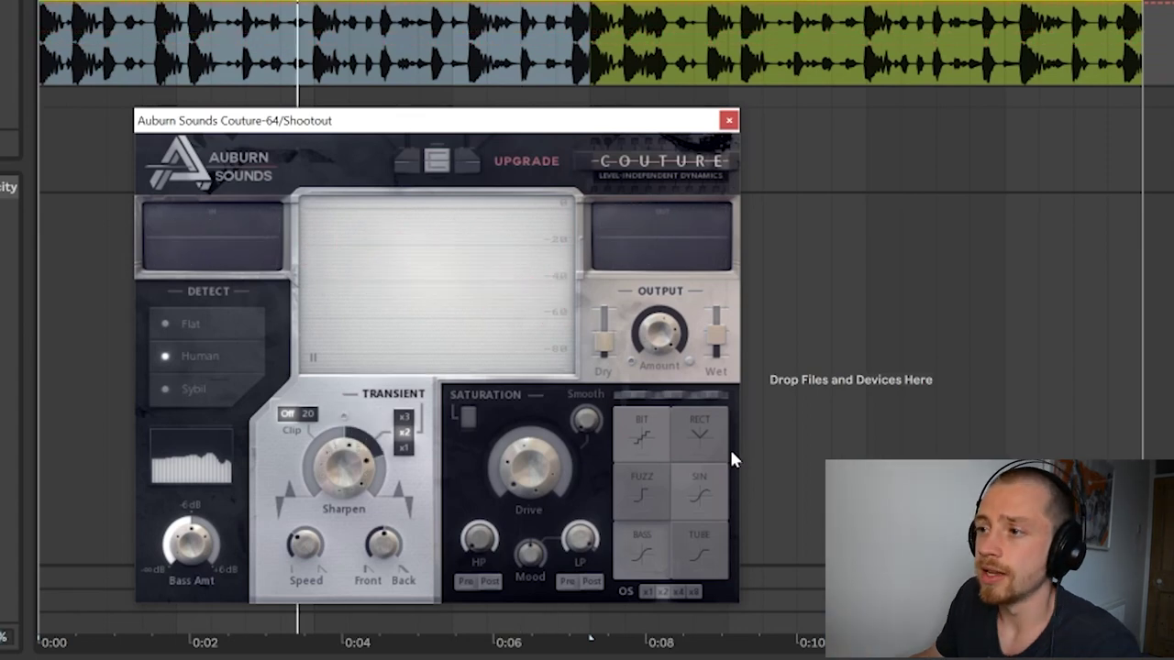
pyautogui.click(682, 319)
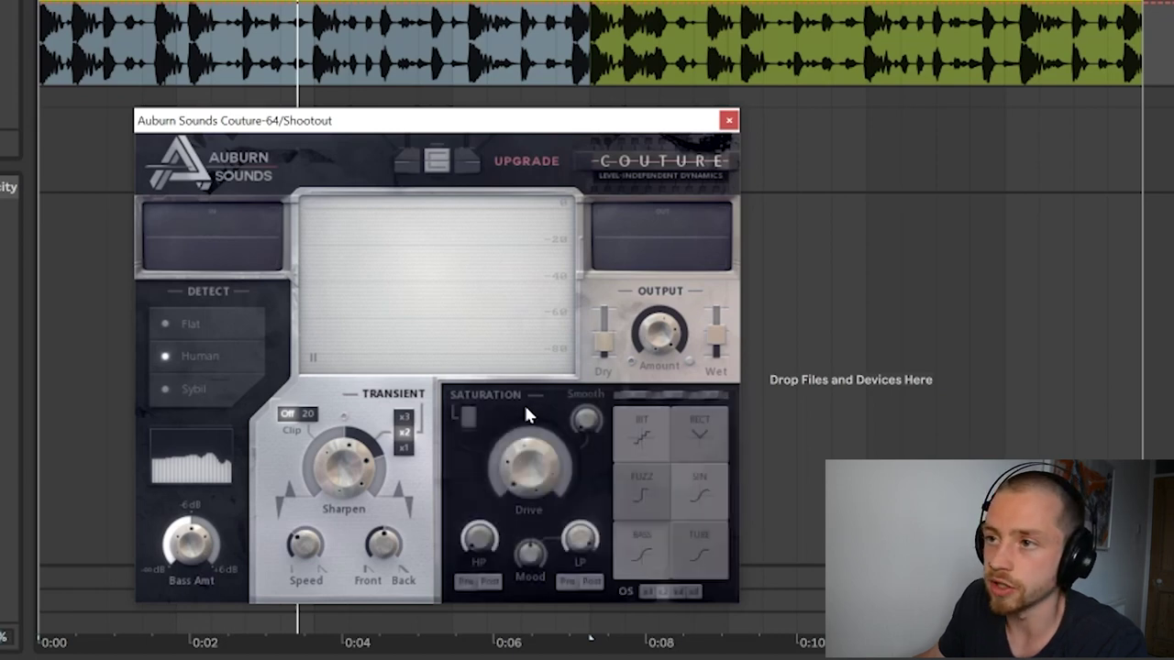
pyautogui.click(728, 121)
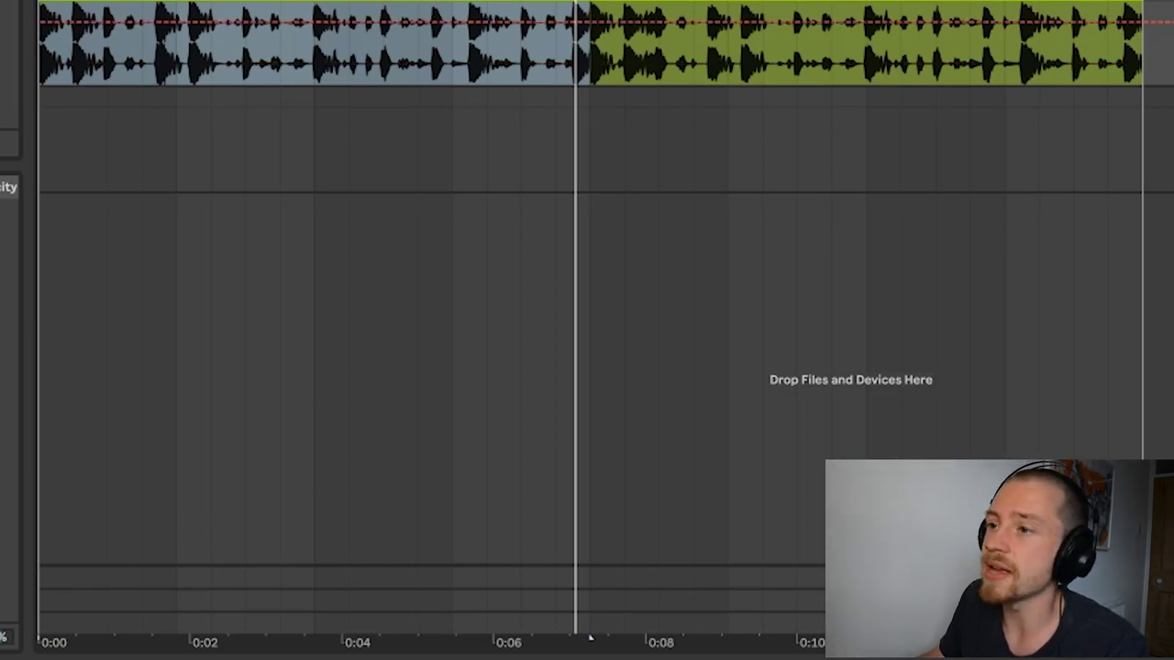
# Drag the BitterSweet v3 window over the arrangement, then down-left into place
pyautogui.moveTo(386, 260); pyautogui.dragTo(738, 220)
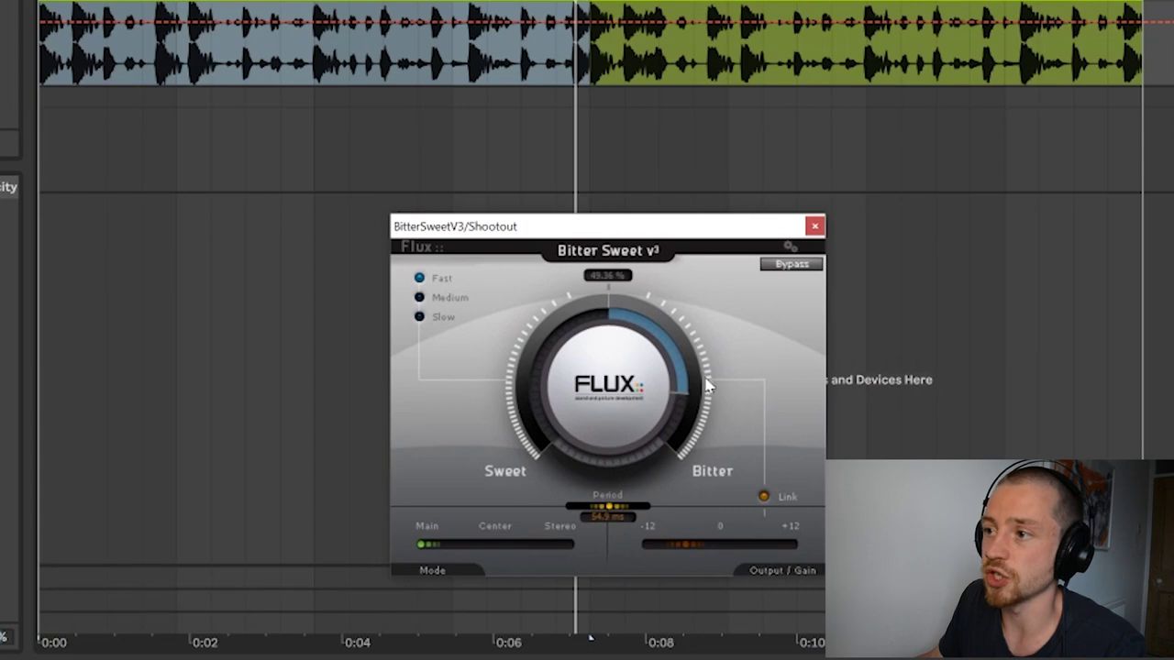
pyautogui.moveTo(628, 218); pyautogui.dragTo(493, 270)
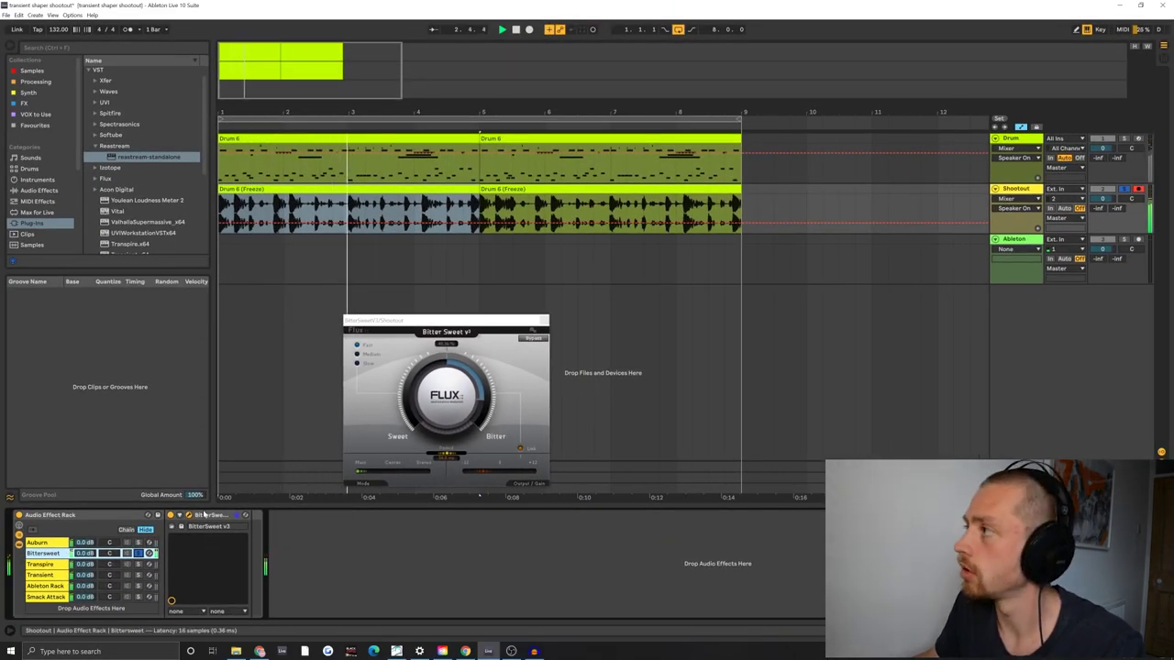
pyautogui.press('space')
pyautogui.press('space')
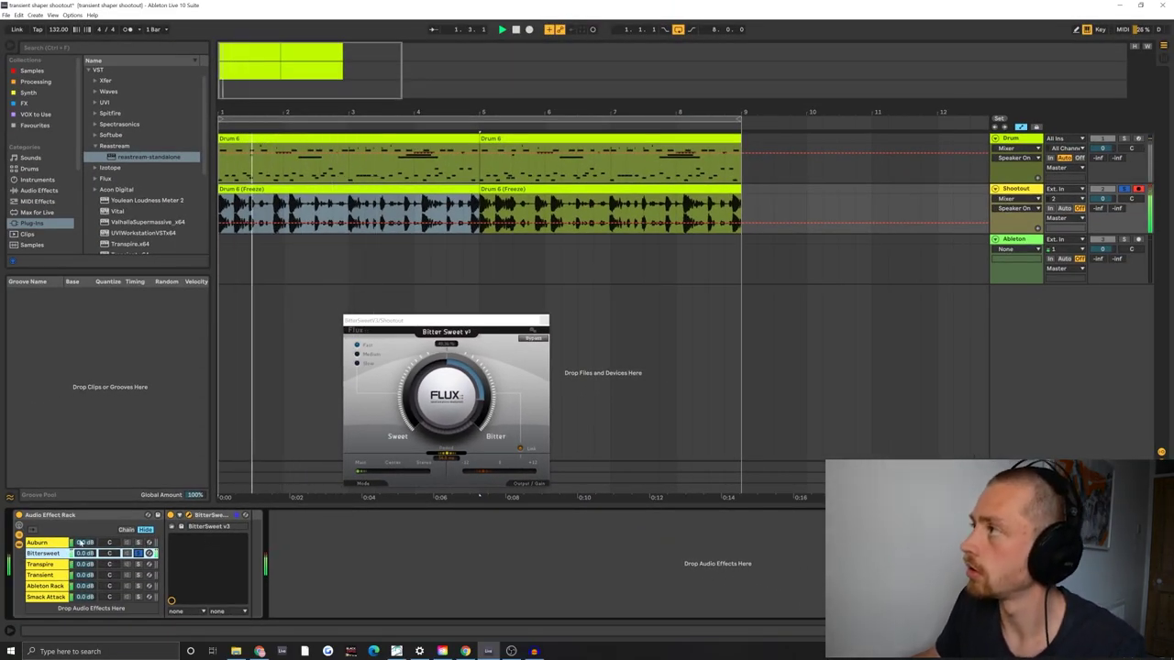
pyautogui.click(140, 543)
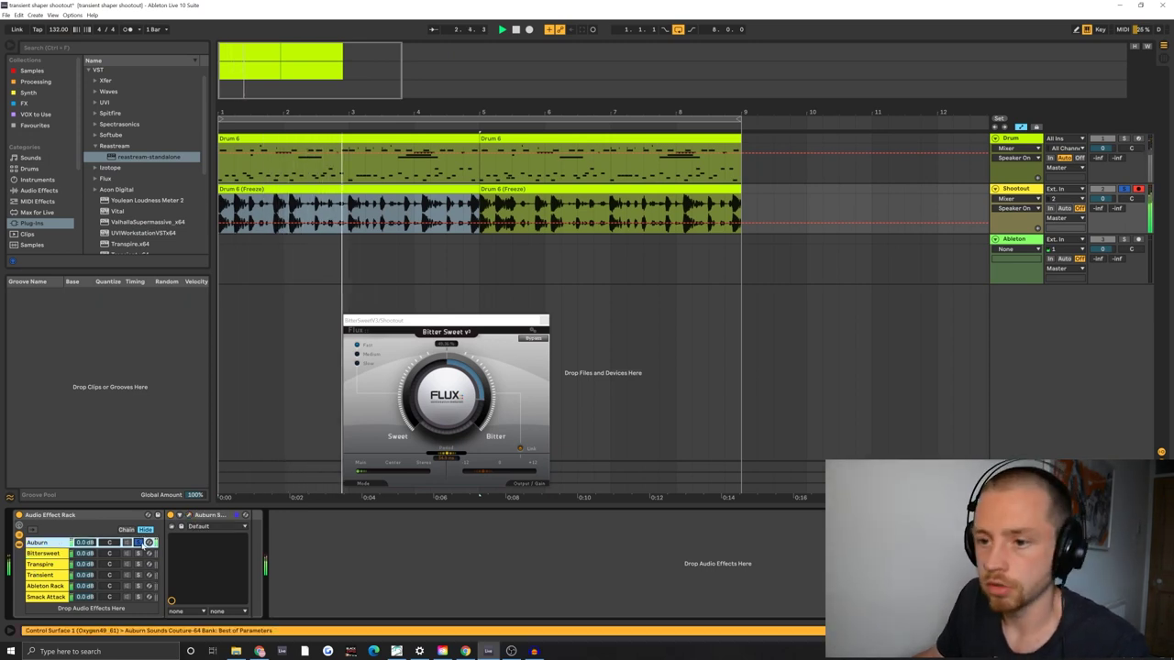
pyautogui.click(140, 554)
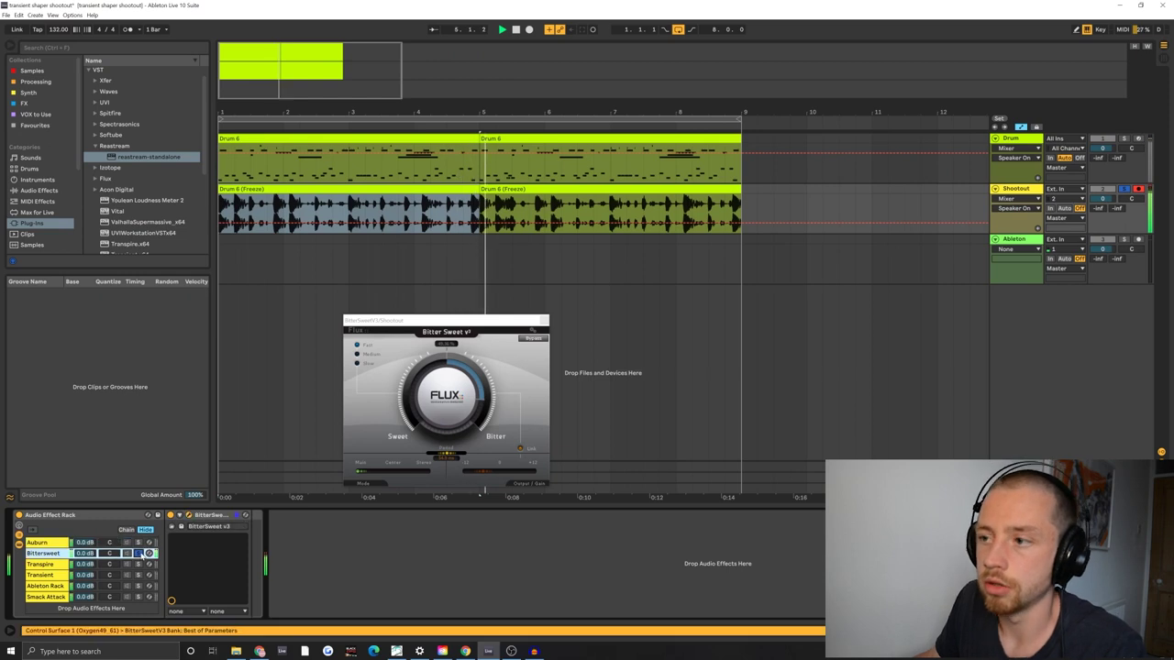
pyautogui.click(139, 543)
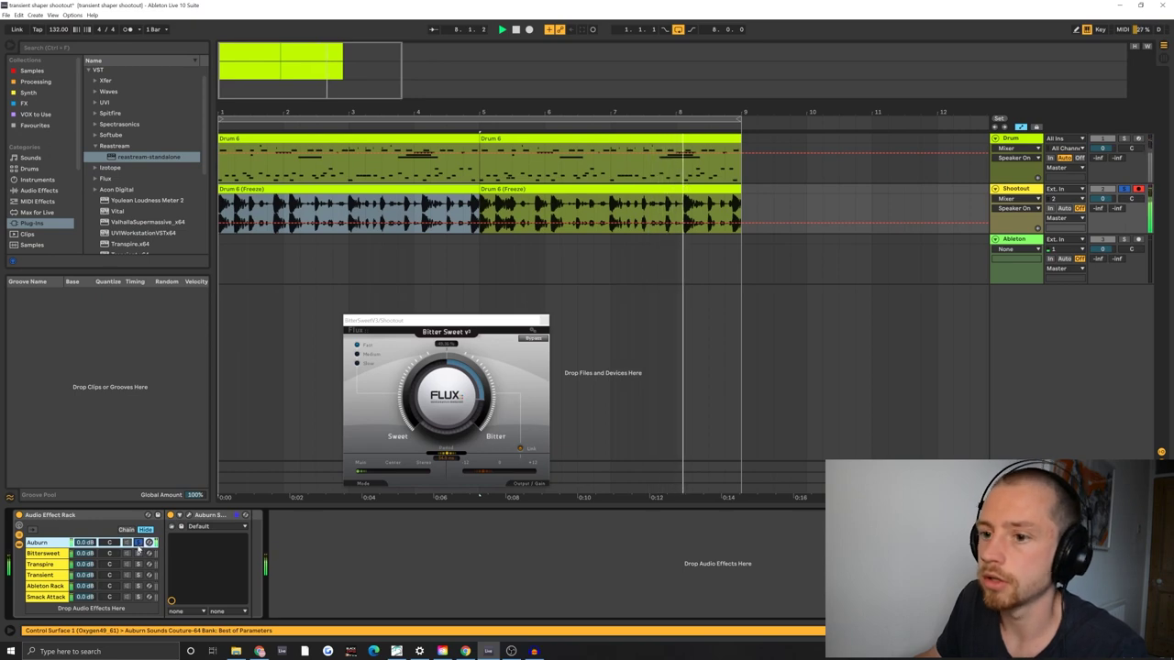
pyautogui.click(140, 554)
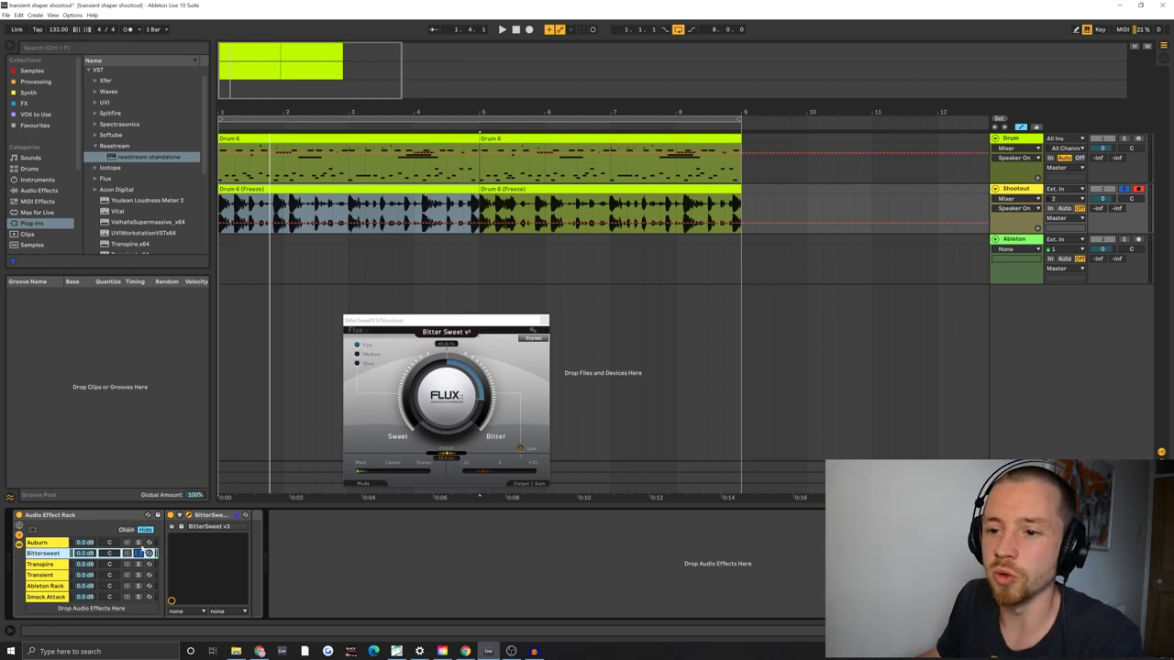
pyautogui.click(140, 542)
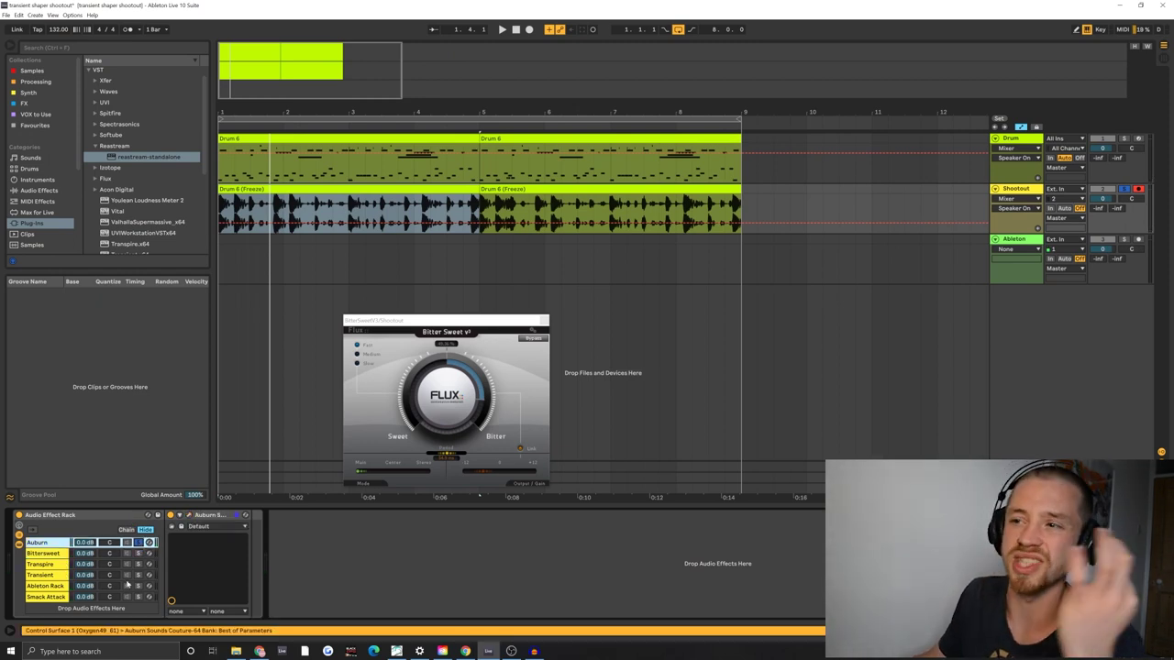
pyautogui.click(146, 555)
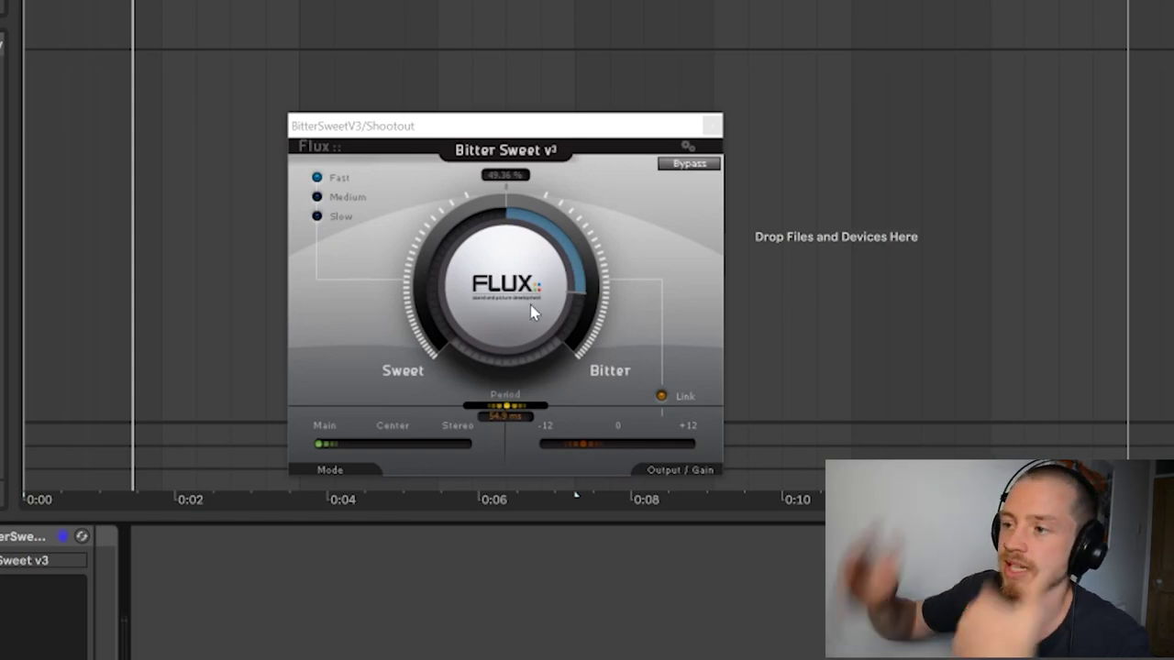
# Sweep the Bitter Sweet amount down to full Sweet (-100%), then back up to 29.42% Bitter
pyautogui.moveTo(517, 286); pyautogui.dragTo(508, 516)
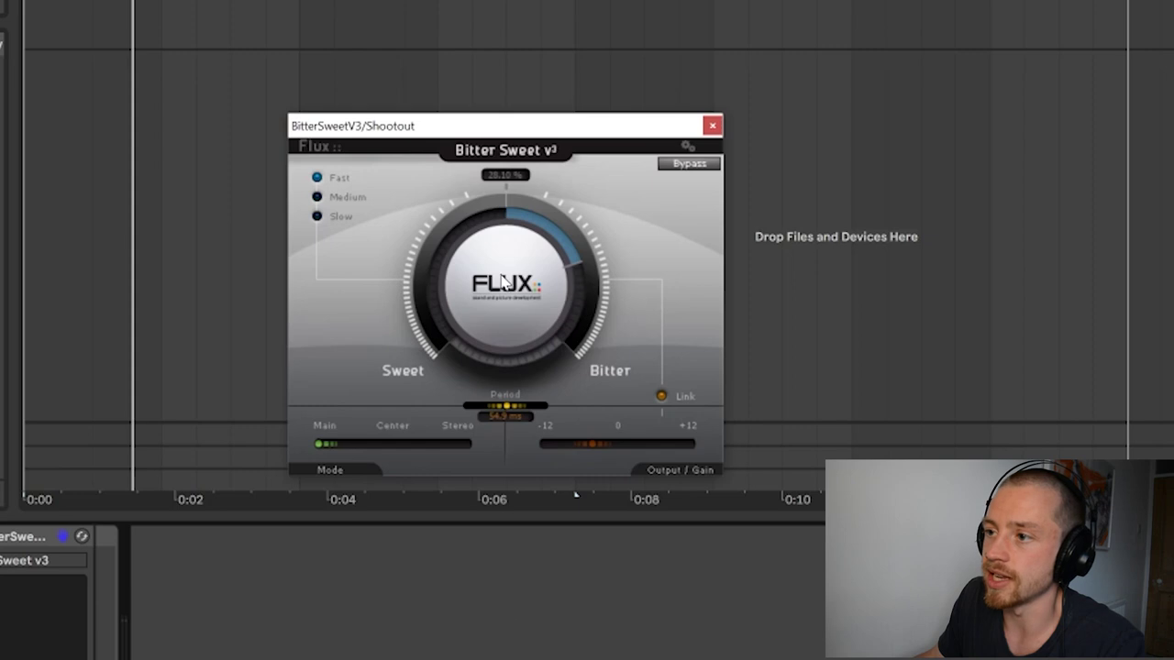
pyautogui.moveTo(503, 281); pyautogui.dragTo(510, 459)
pyautogui.moveTo(500, 349); pyautogui.dragTo(542, 566)
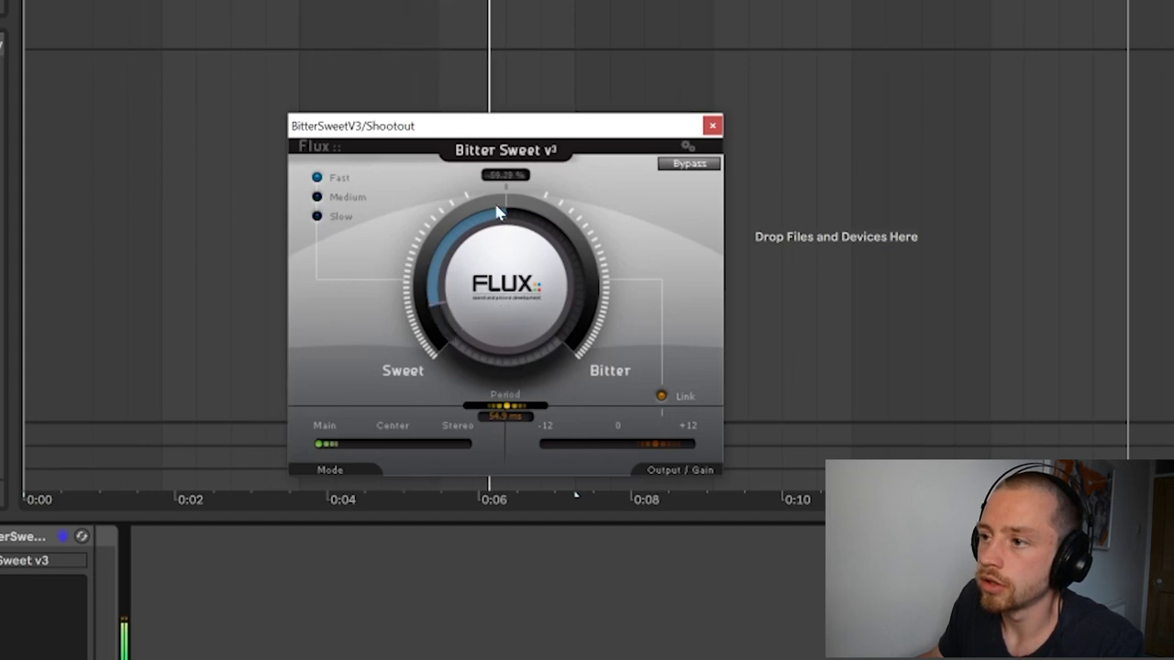
pyautogui.moveTo(502, 304); pyautogui.dragTo(509, 126)
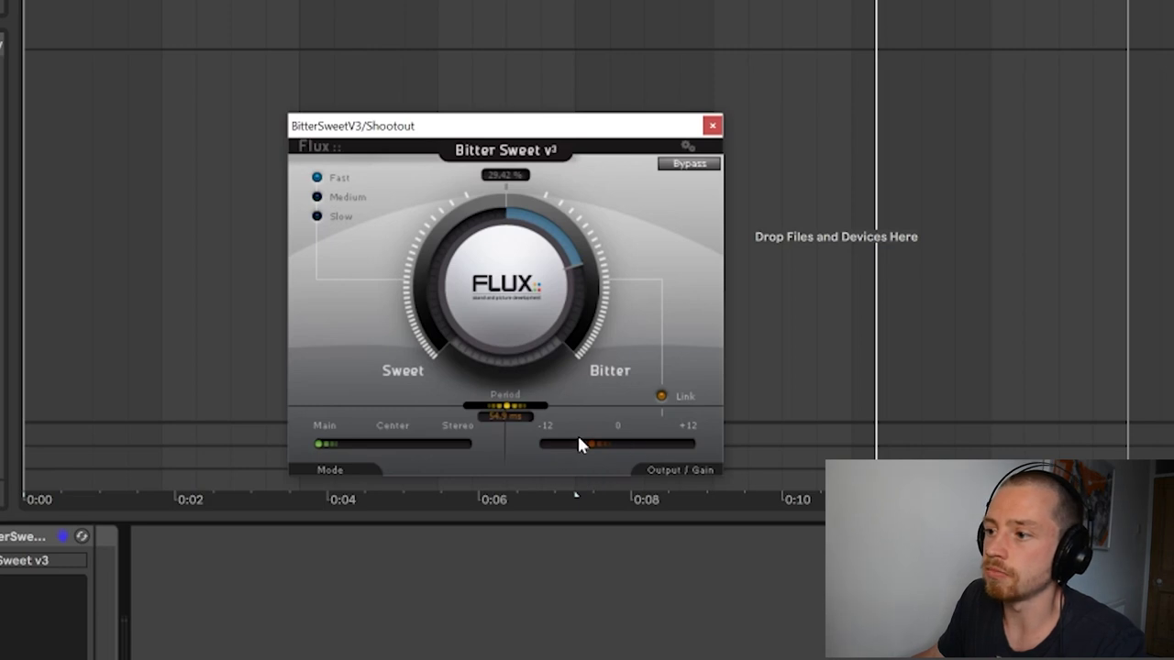
# Check BitterSweet's Main Setup, toggle Link off and back on, and raise the window higher
pyautogui.click(687, 147)
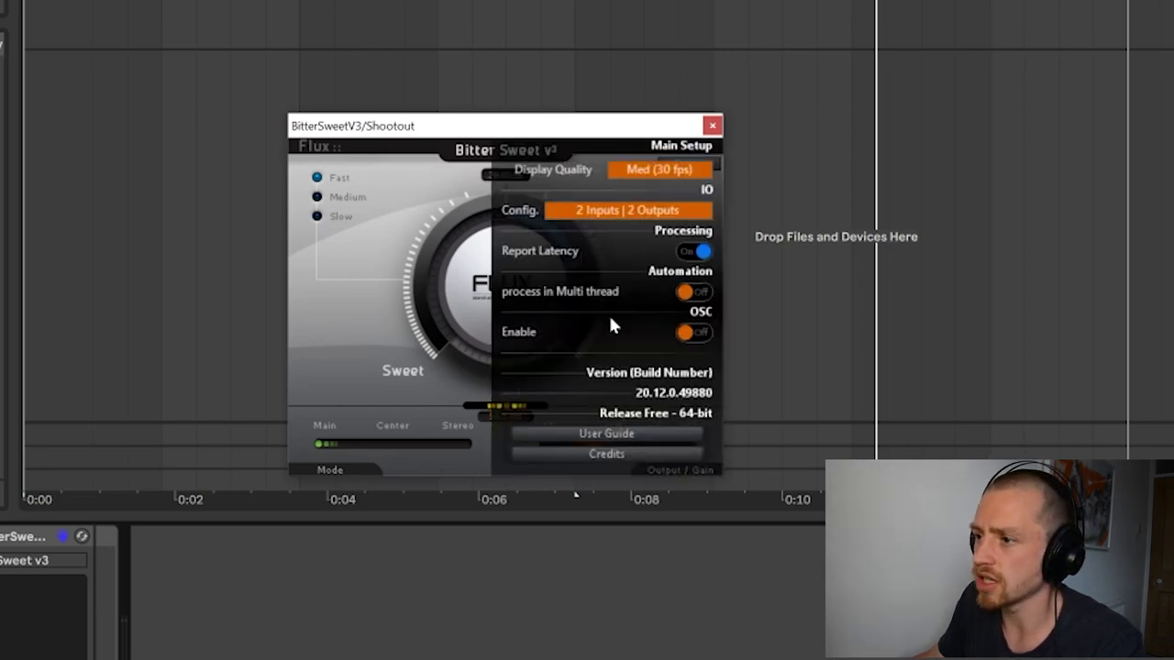
pyautogui.click(674, 410)
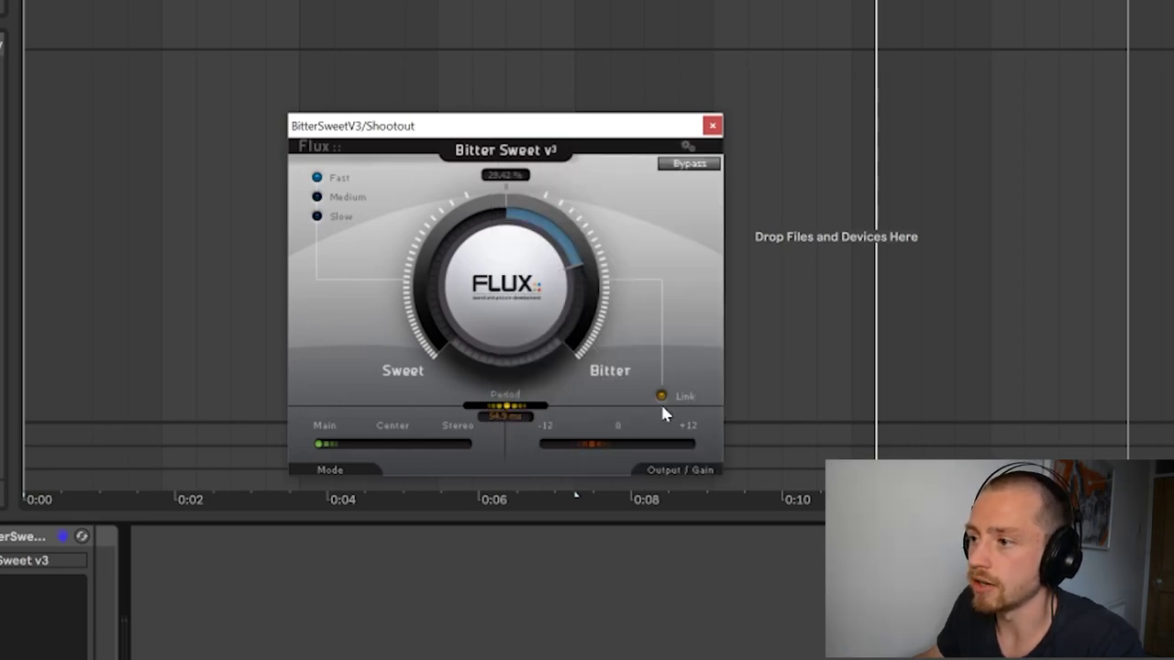
pyautogui.click(661, 396)
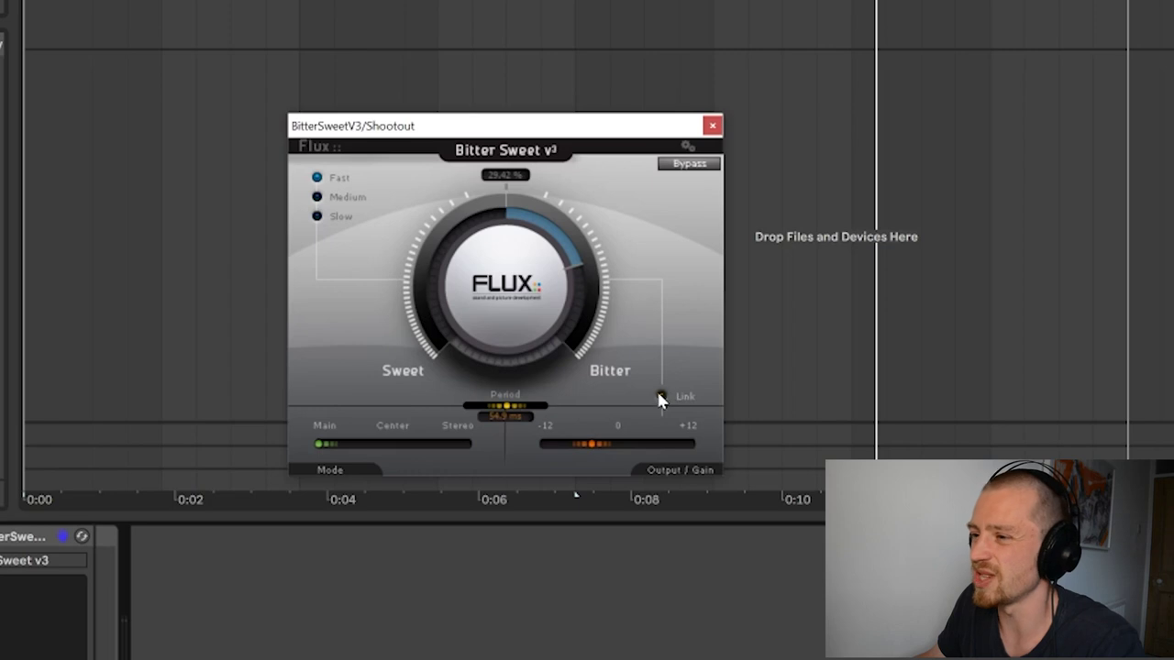
pyautogui.click(661, 396)
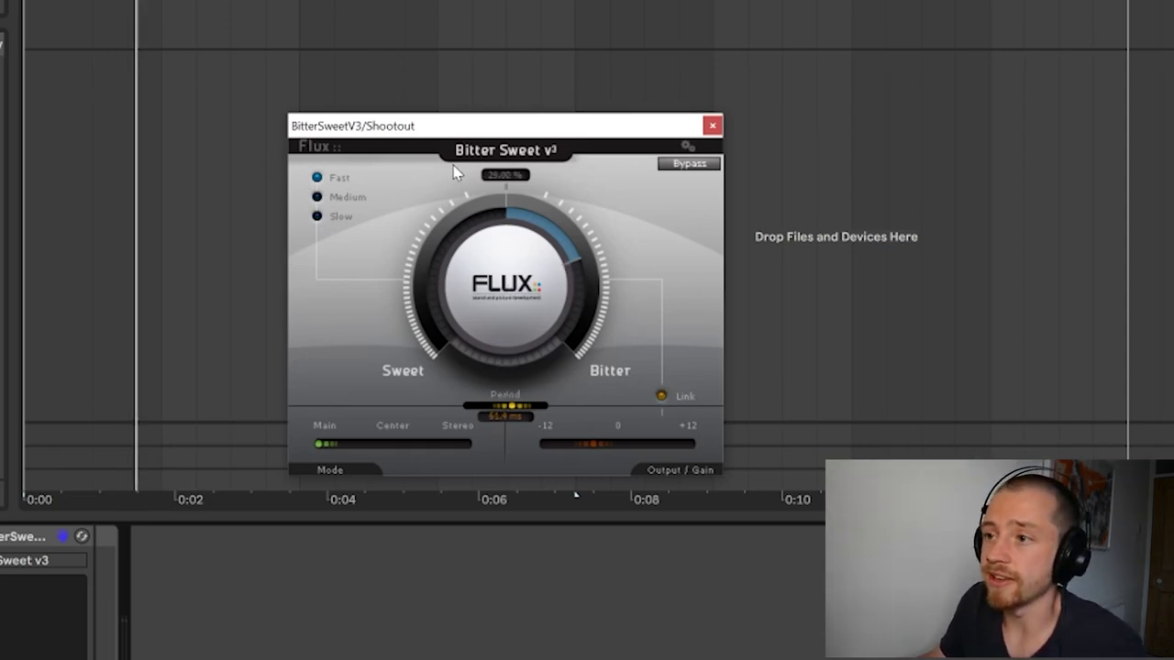
pyautogui.moveTo(486, 131); pyautogui.dragTo(496, 71)
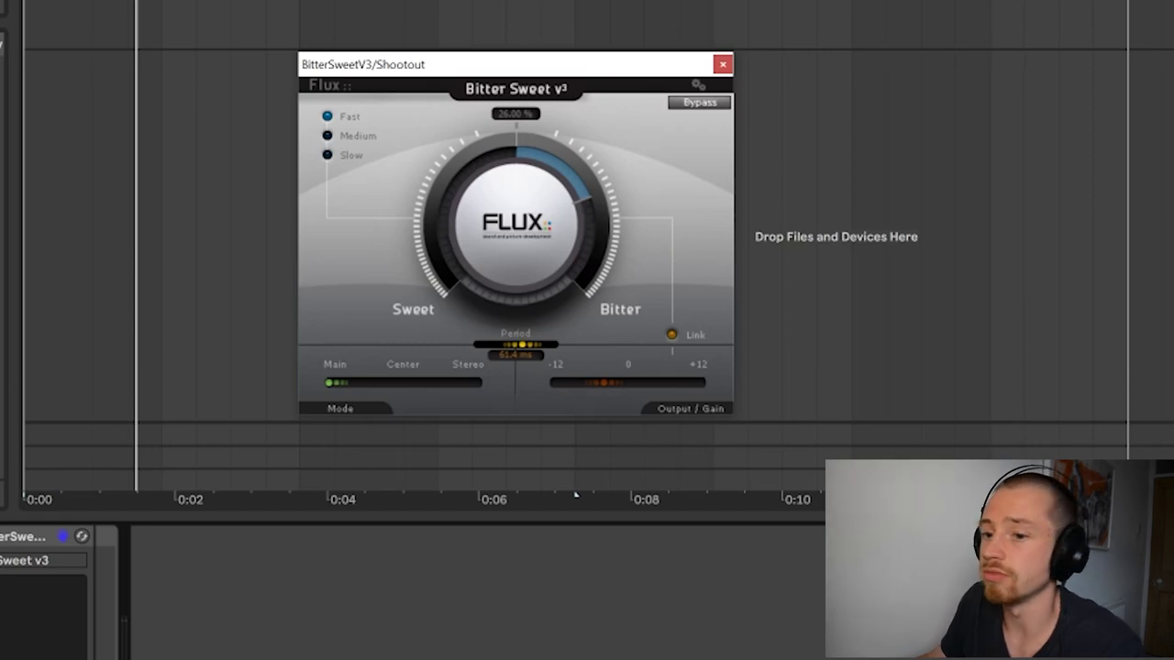
pyautogui.click(575, 496)
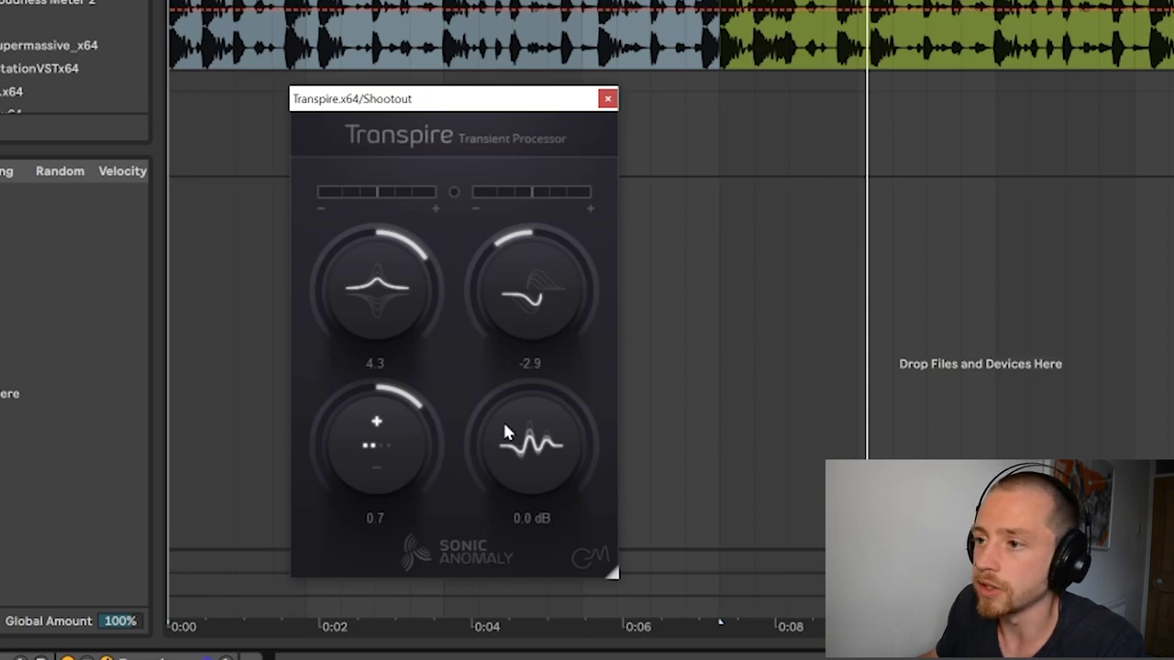
# Resize the Transpire window from its corner and drag it further right over the arrangement
pyautogui.moveTo(613, 570); pyautogui.dragTo(789, 659)
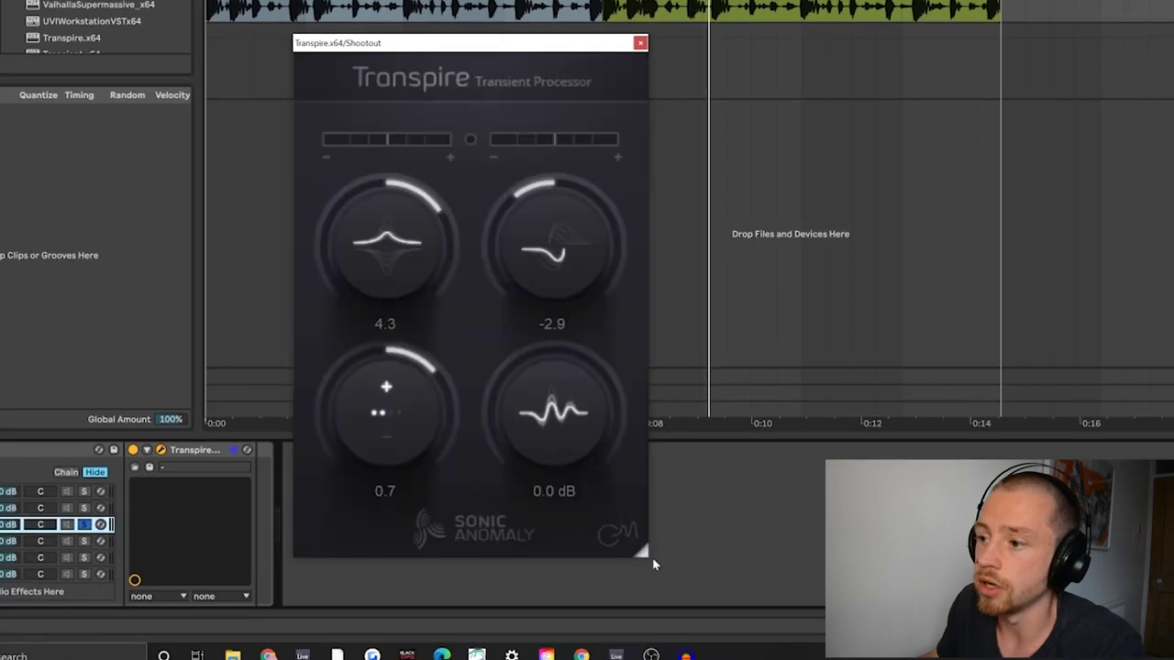
pyautogui.moveTo(644, 553); pyautogui.dragTo(618, 518)
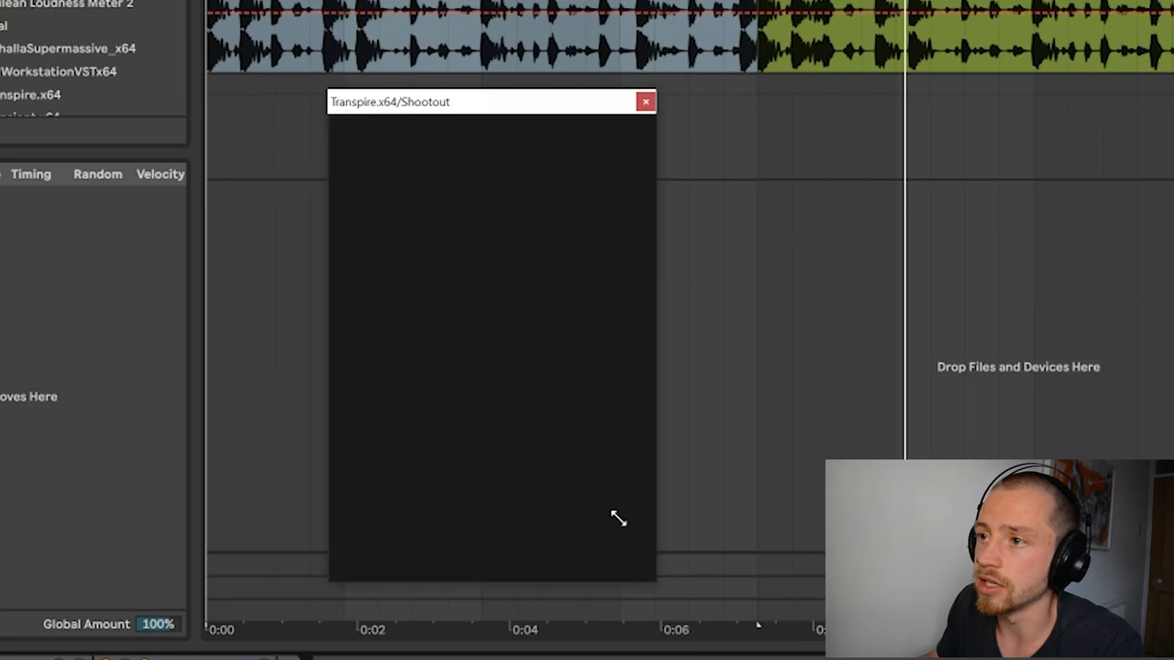
pyautogui.moveTo(648, 574); pyautogui.dragTo(649, 574)
pyautogui.moveTo(477, 106); pyautogui.dragTo(588, 111)
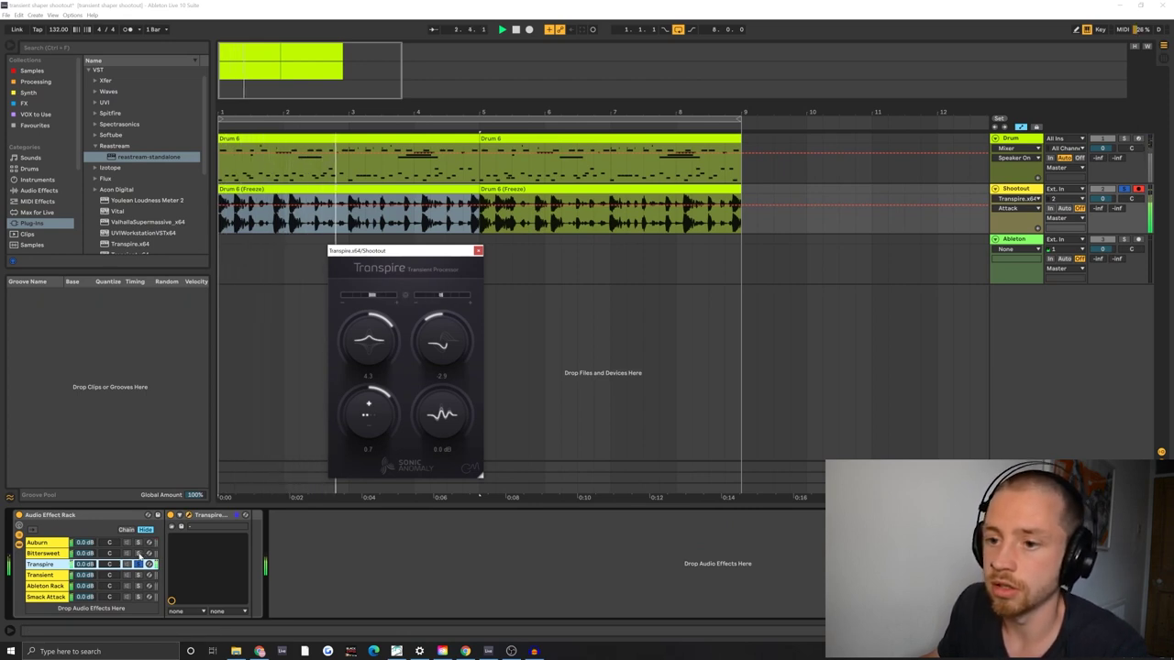
# Compare the Bittersweet, Auburn and Transpire chains by switching back and forth between them
pyautogui.click(140, 553)
pyautogui.click(139, 543)
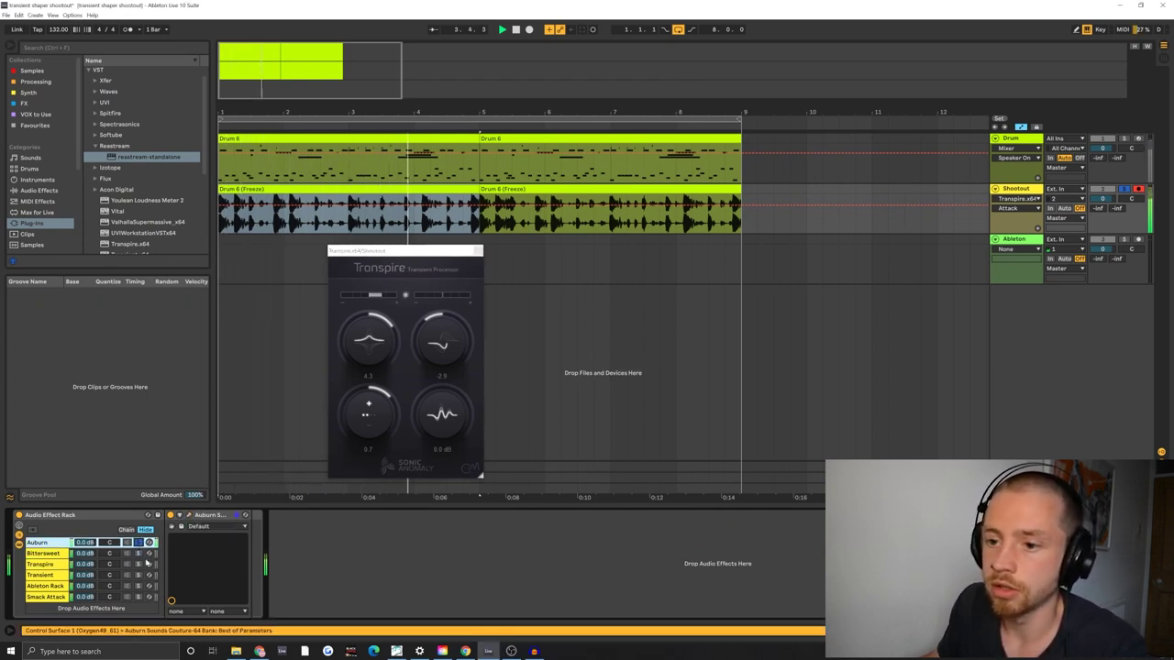
pyautogui.click(138, 565)
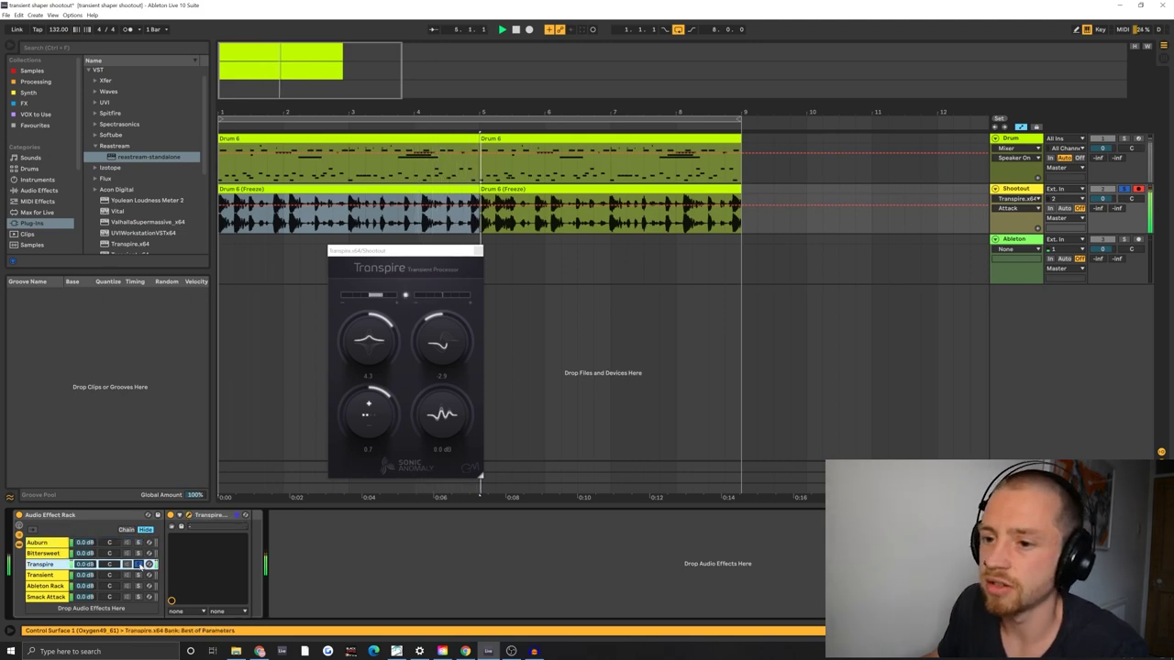
pyautogui.click(139, 543)
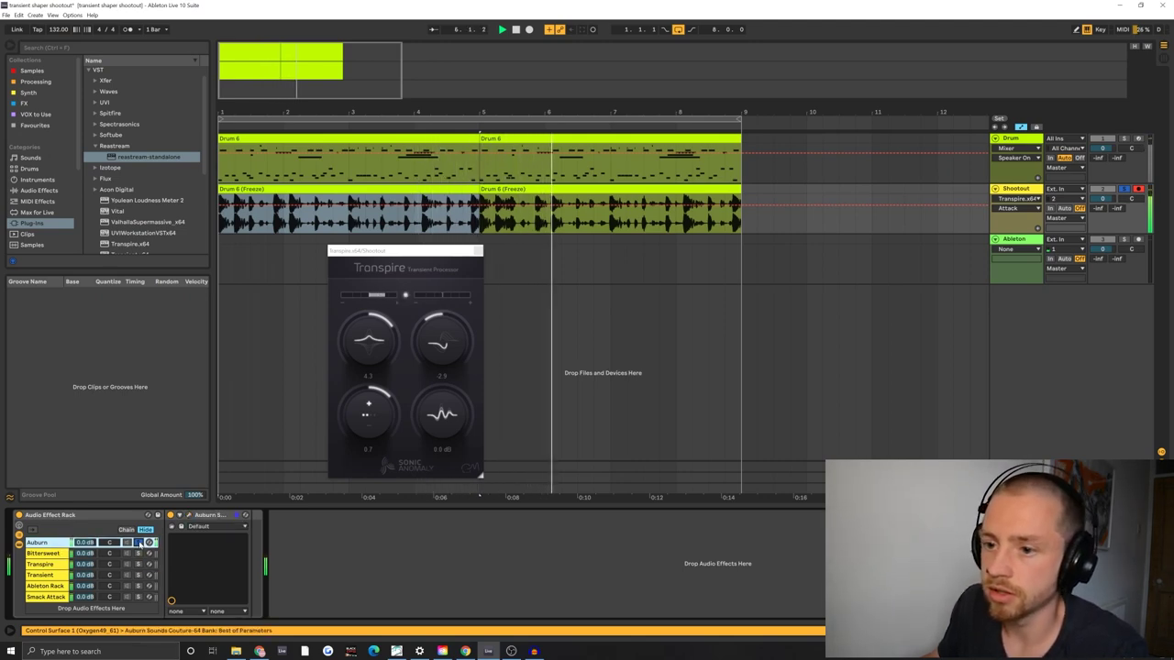
pyautogui.click(139, 565)
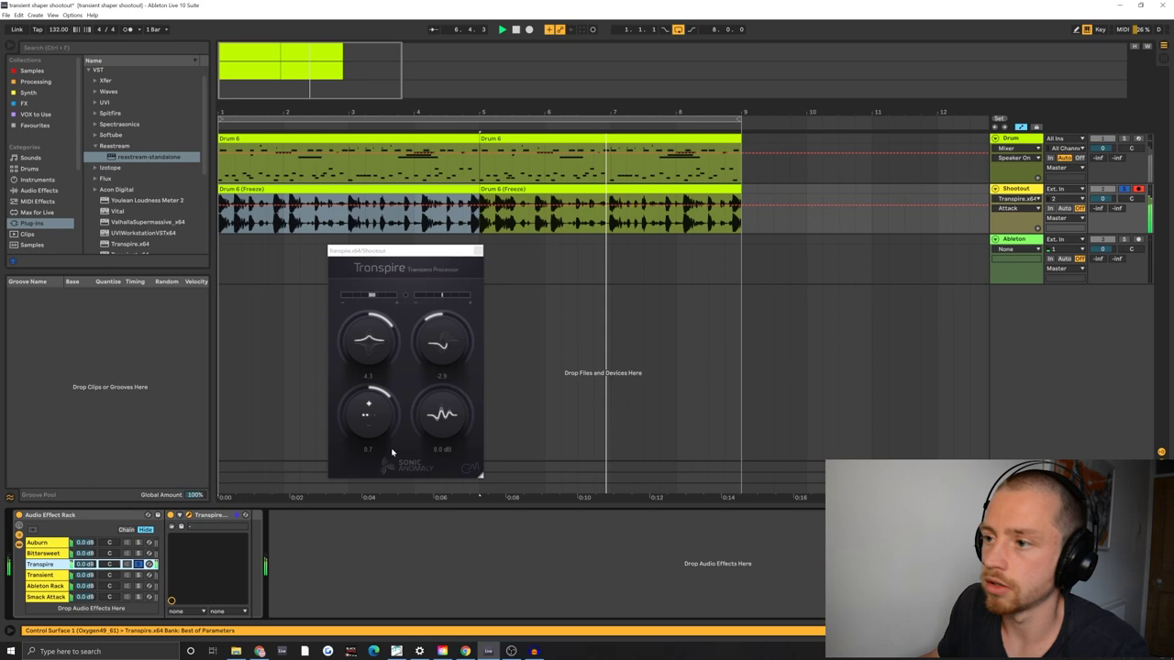
pyautogui.click(452, 404)
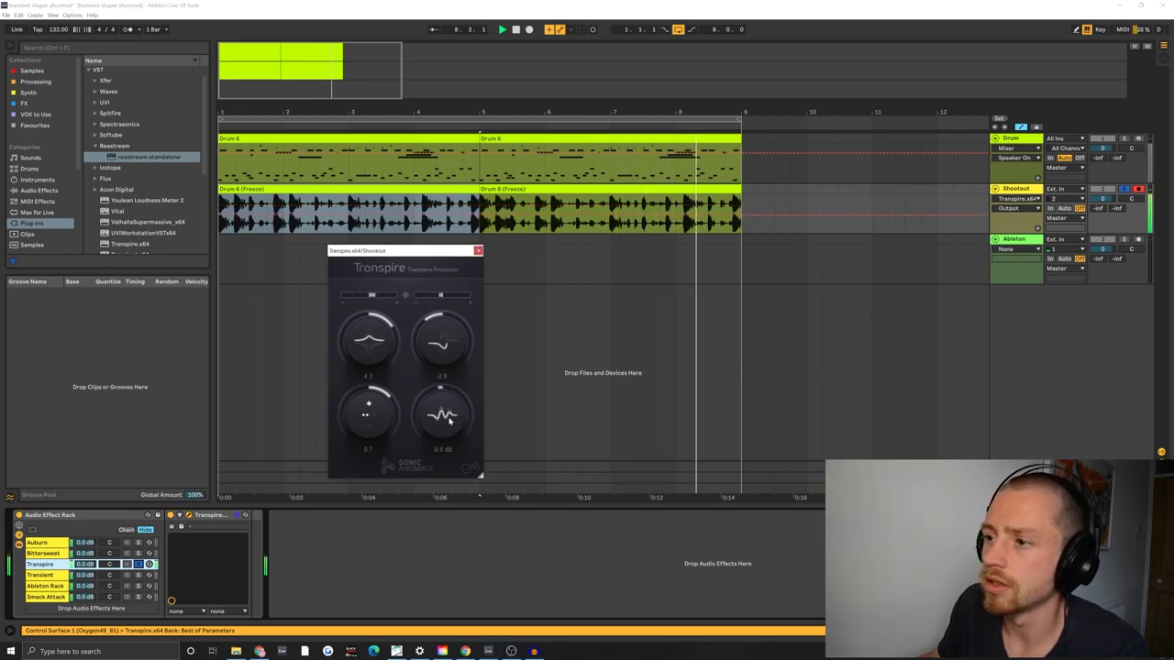
# Step through Auburn and Transpire to the Transient chain, nudging its plugin window up slightly
pyautogui.click(139, 543)
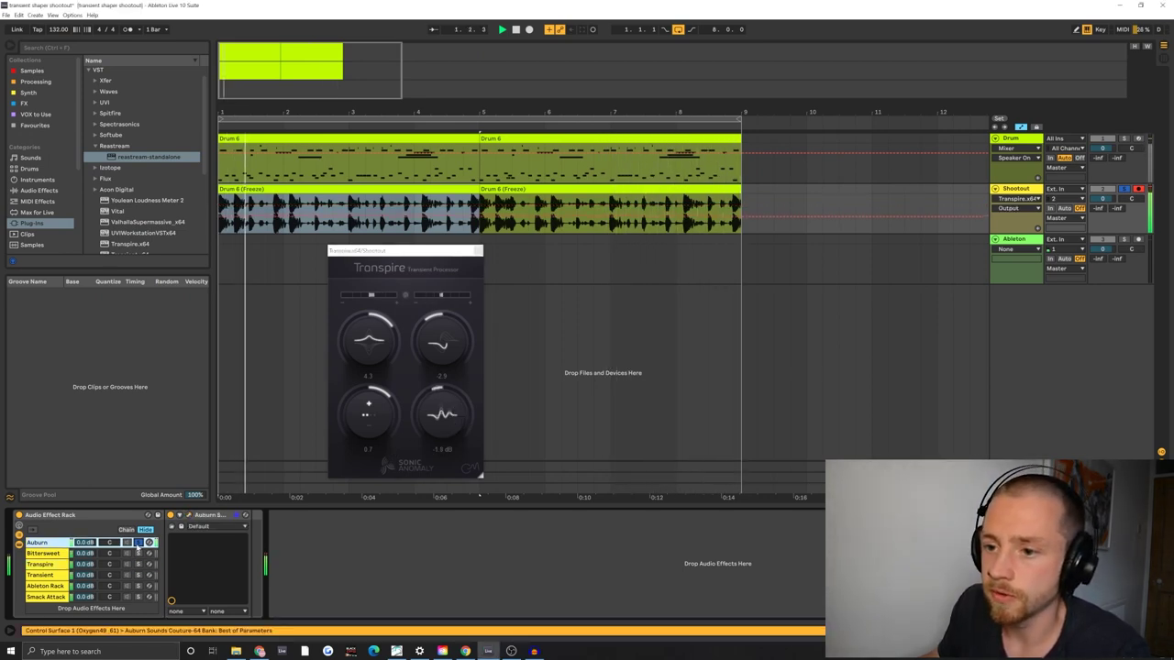
pyautogui.click(138, 565)
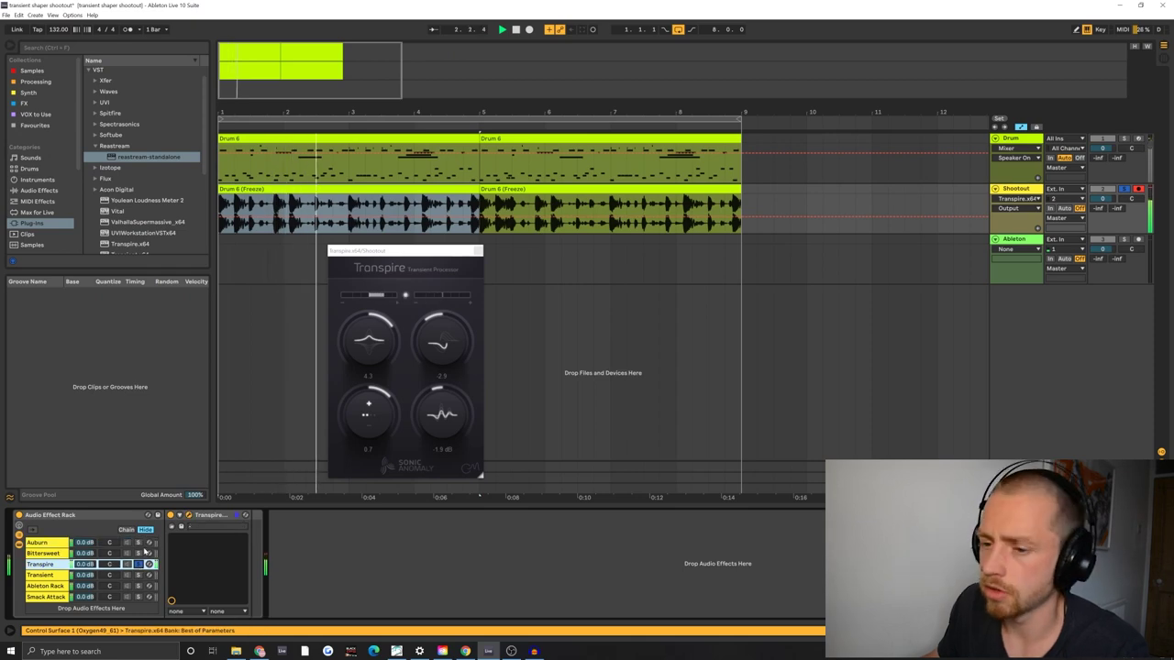
pyautogui.click(139, 575)
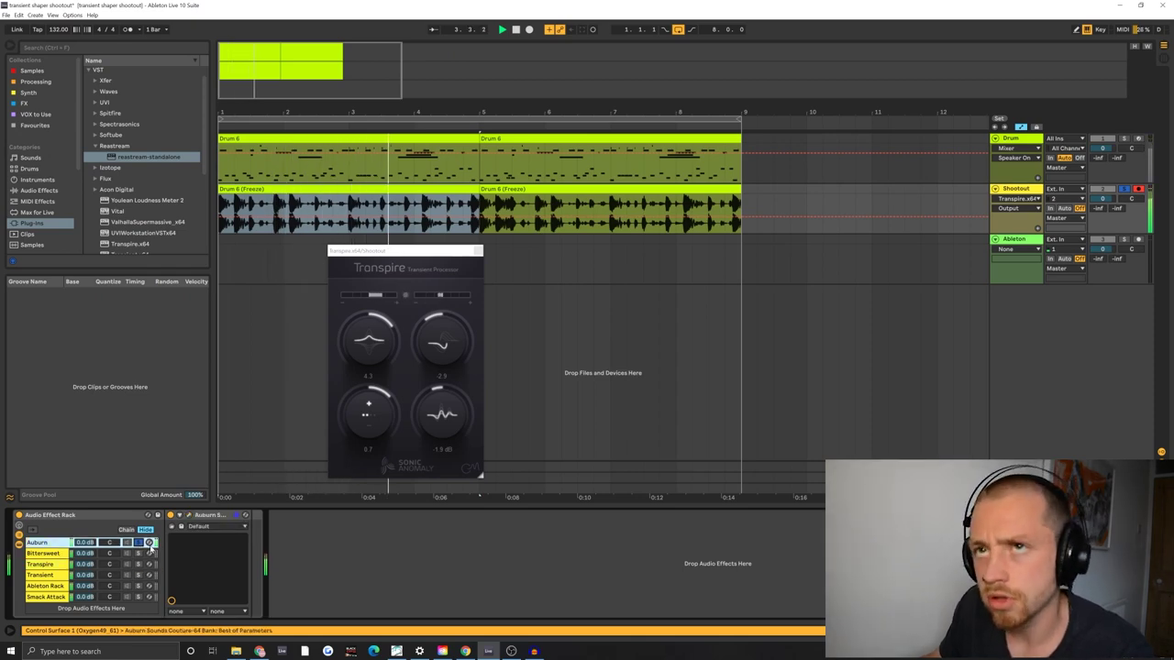
pyautogui.moveTo(356, 334); pyautogui.dragTo(356, 331)
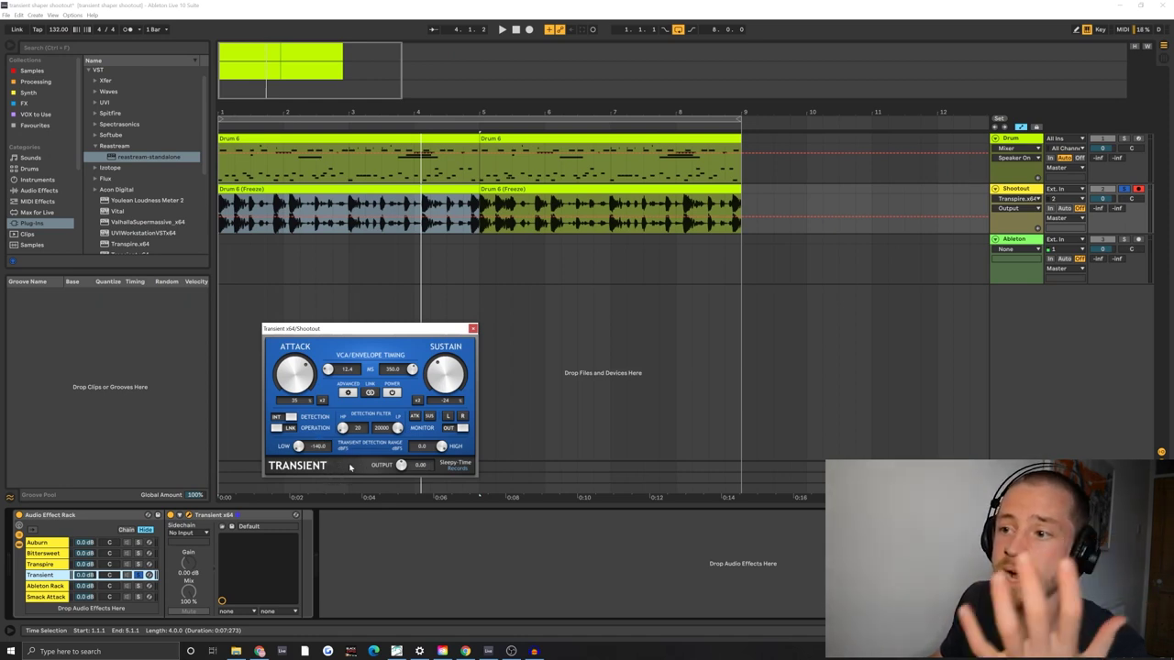
pyautogui.click(349, 392)
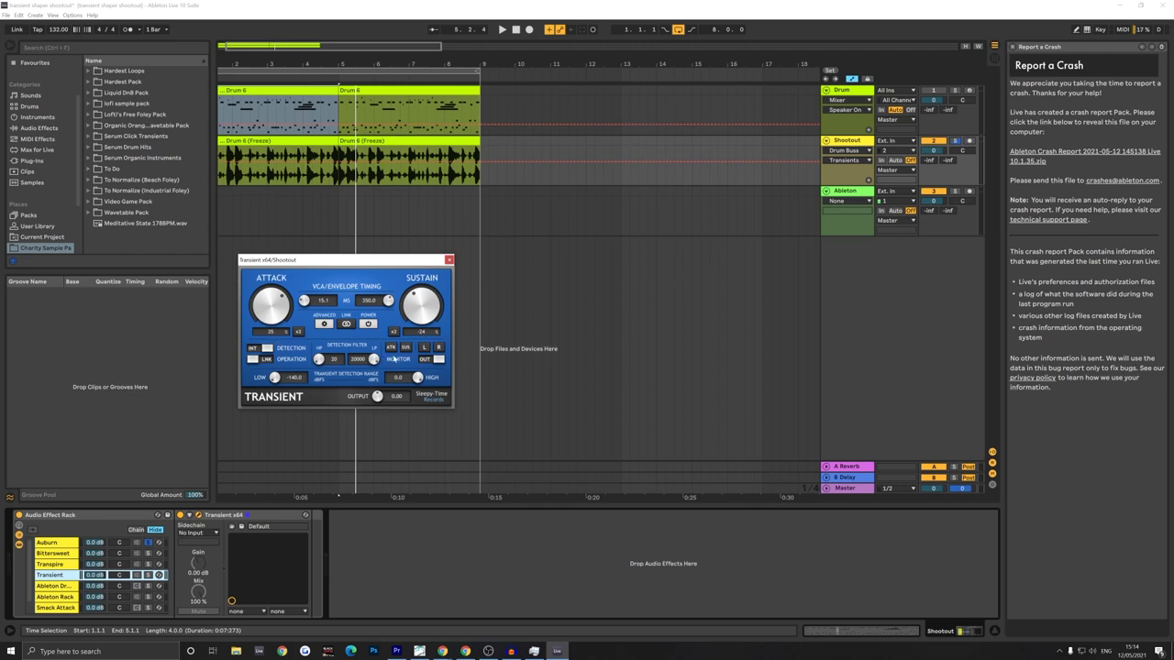
# In Transient, audition the ATK and SUS solos and adjust the detection thresholds and sustain ratio
pyautogui.click(390, 348)
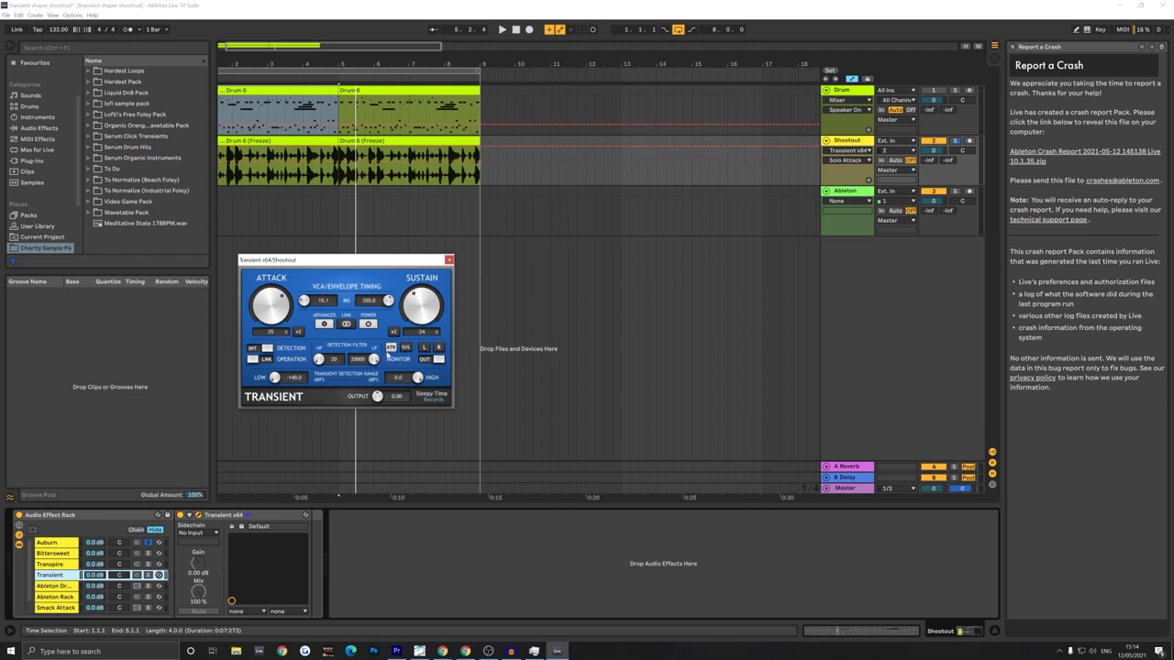
pyautogui.click(406, 347)
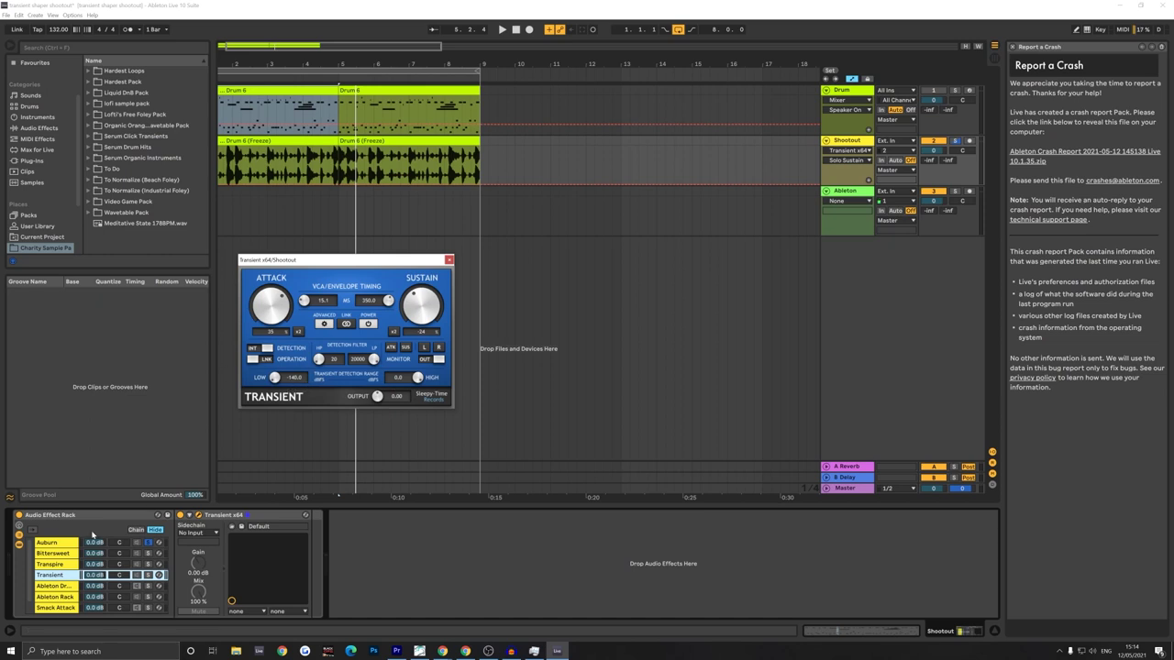
pyautogui.click(274, 378)
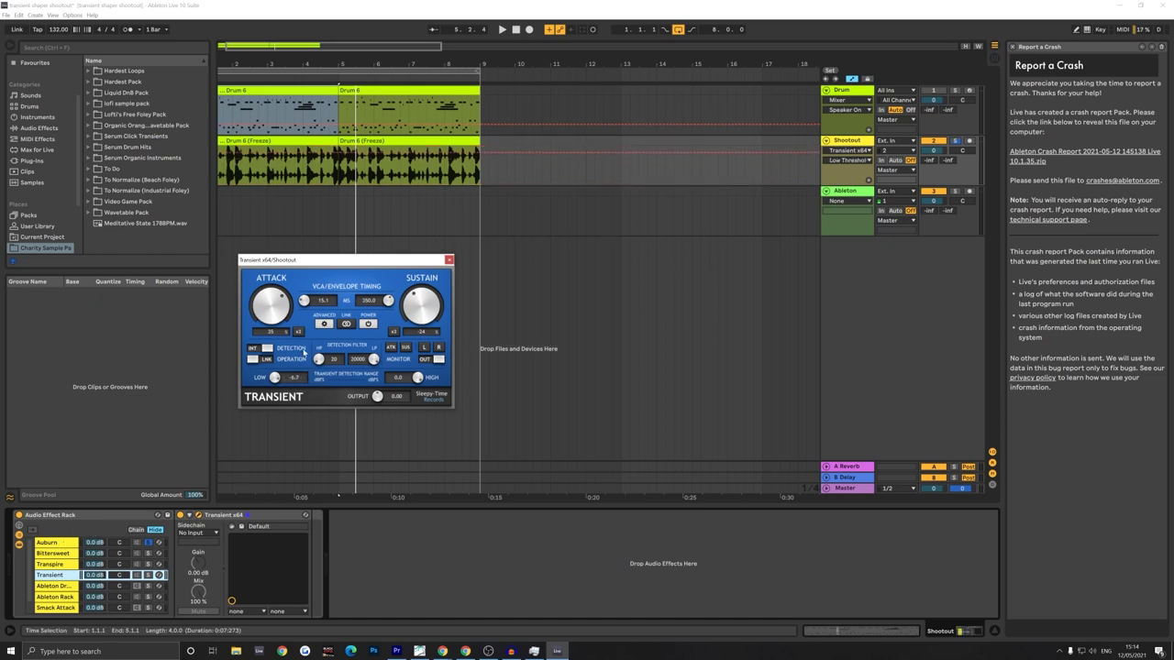
pyautogui.click(419, 382)
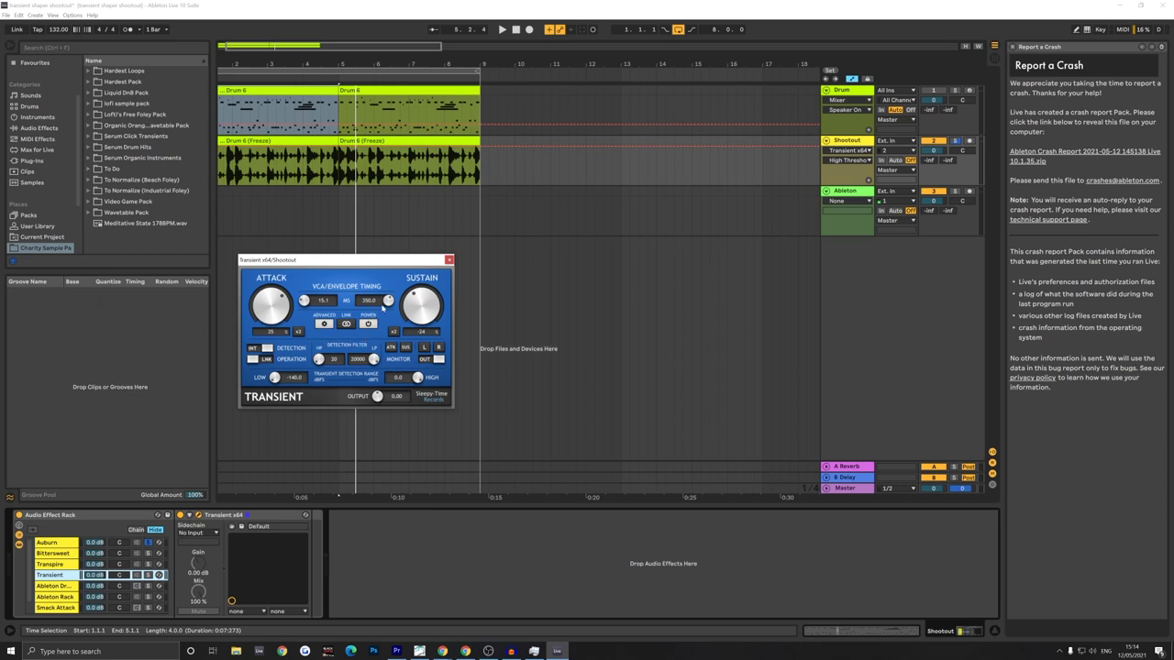
pyautogui.click(393, 331)
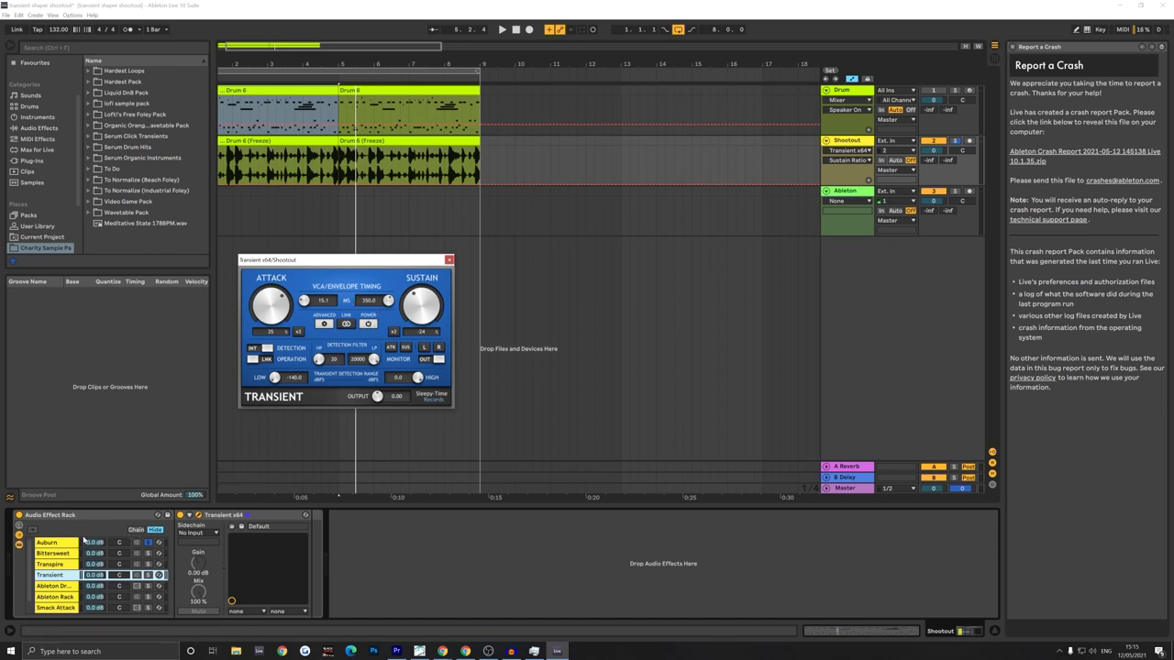
# Select the Transient chain, start the drum loop, and tweak its attack and sustain ratios
pyautogui.click(148, 575)
pyautogui.press('space')
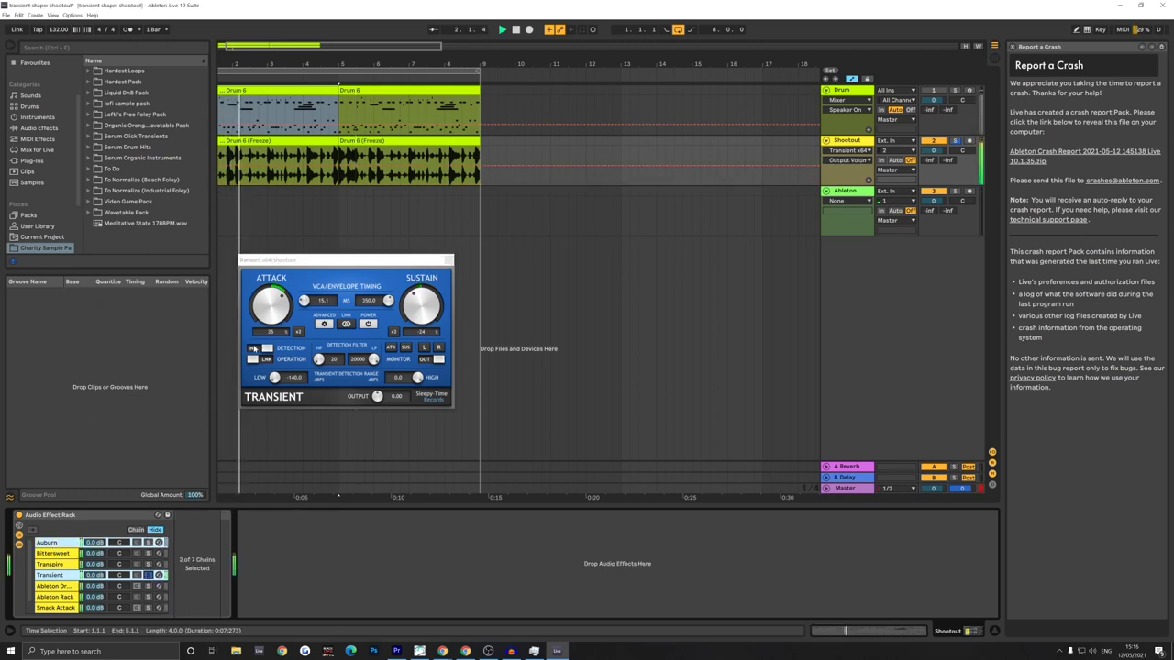
pyautogui.click(395, 334)
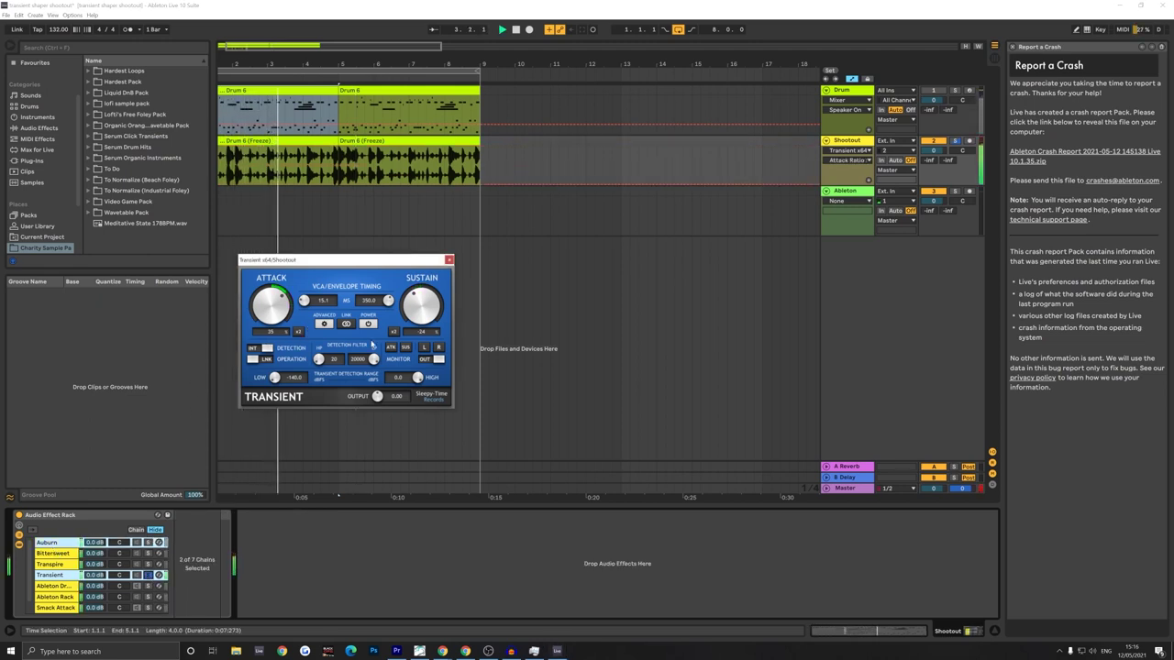
pyautogui.click(395, 334)
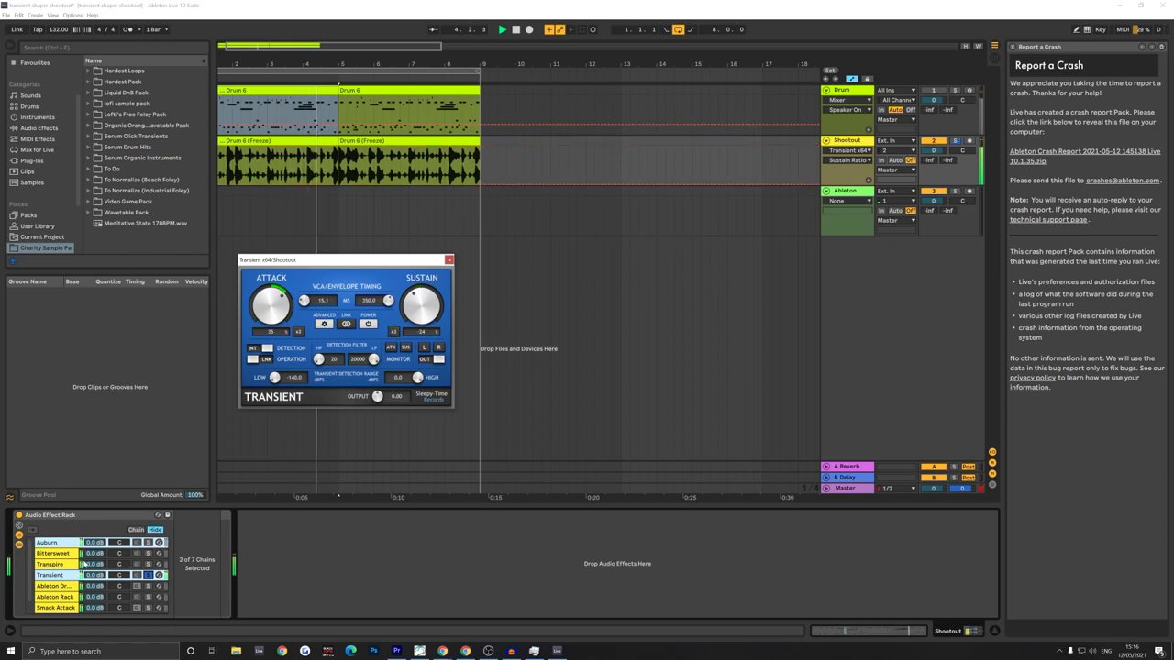
# Solo Auburn, Bittersweet, Transpire and Transient in turn twice, then set HP detection to 20
pyautogui.click(147, 543)
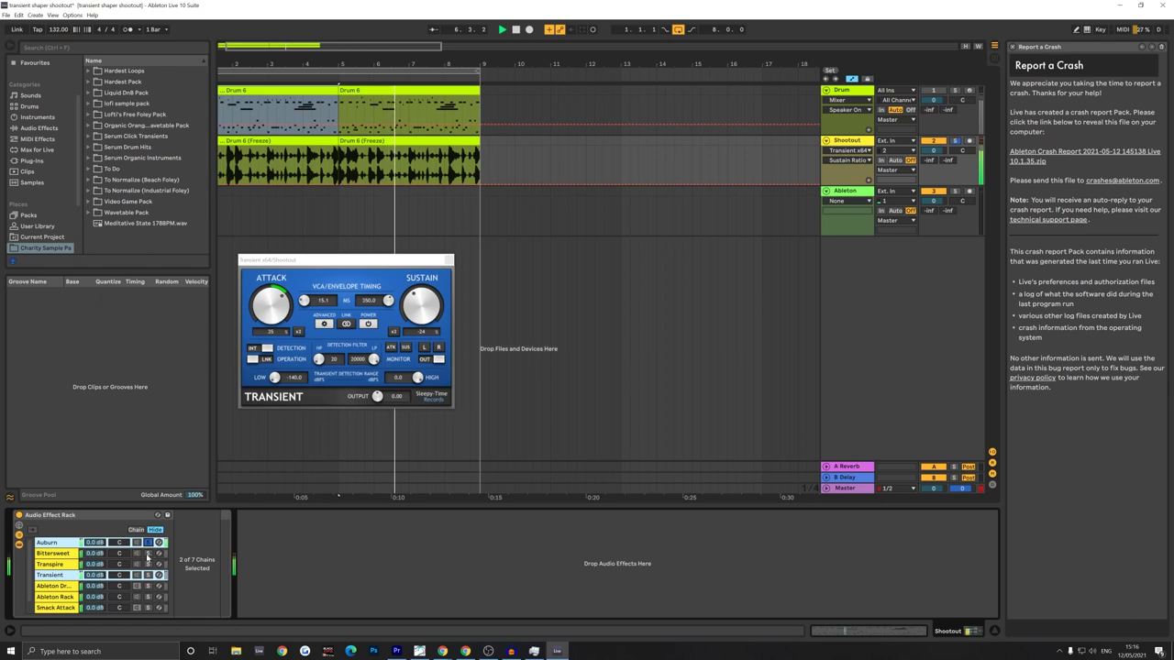
pyautogui.click(147, 553)
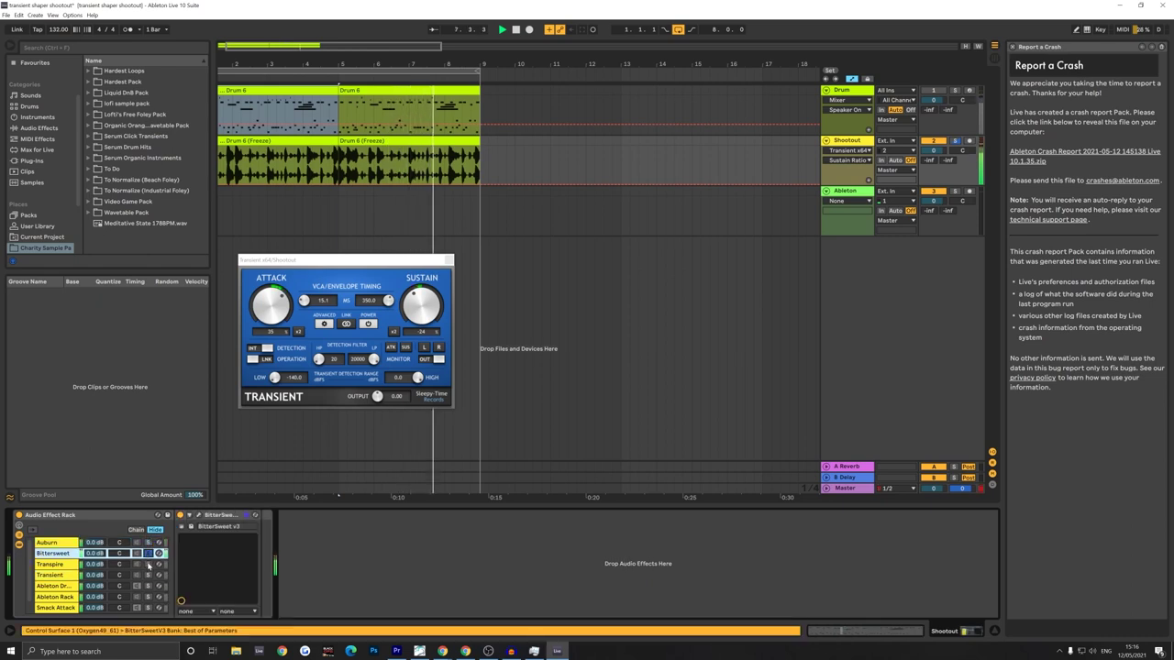
pyautogui.click(148, 565)
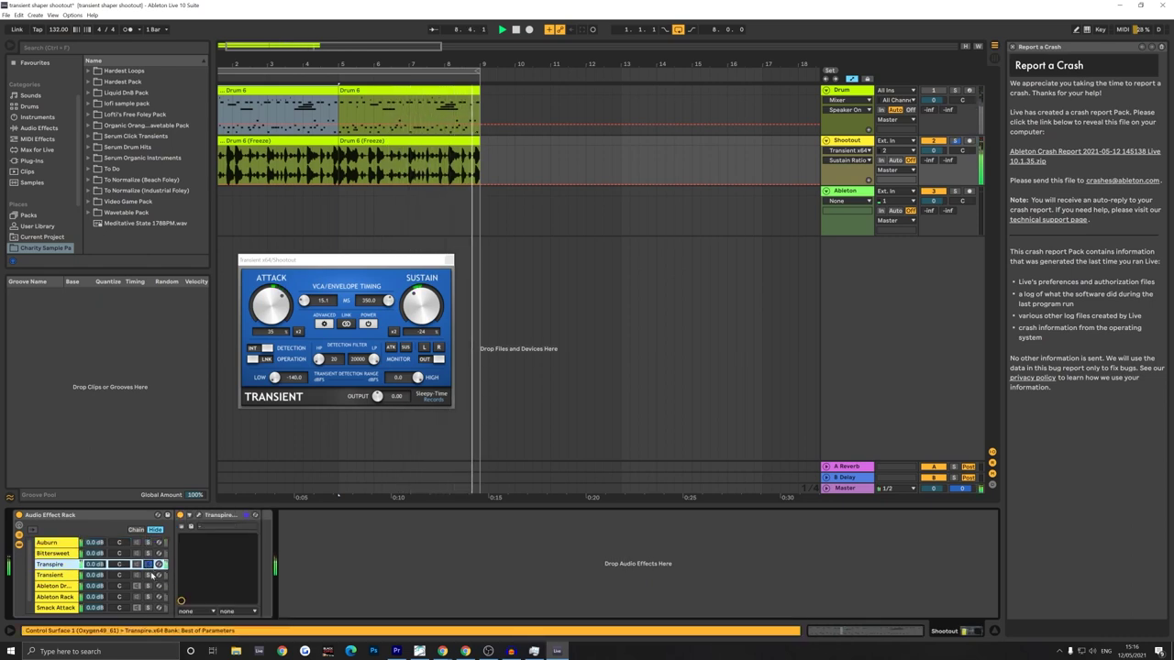
pyautogui.click(149, 576)
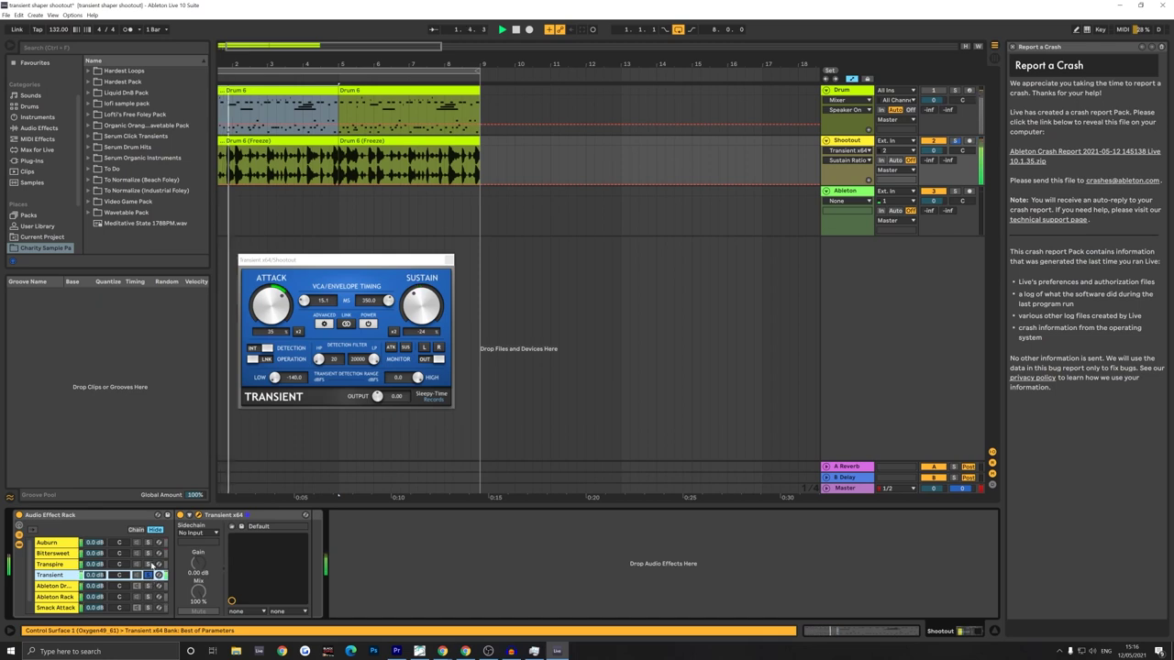
pyautogui.click(148, 542)
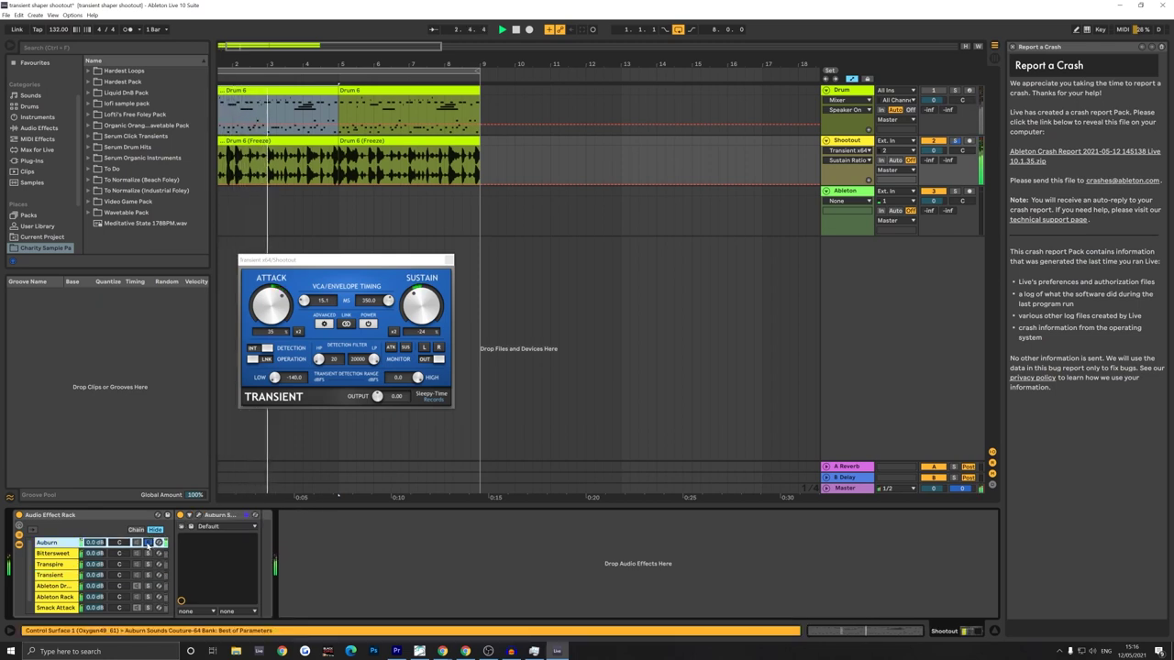
pyautogui.click(147, 553)
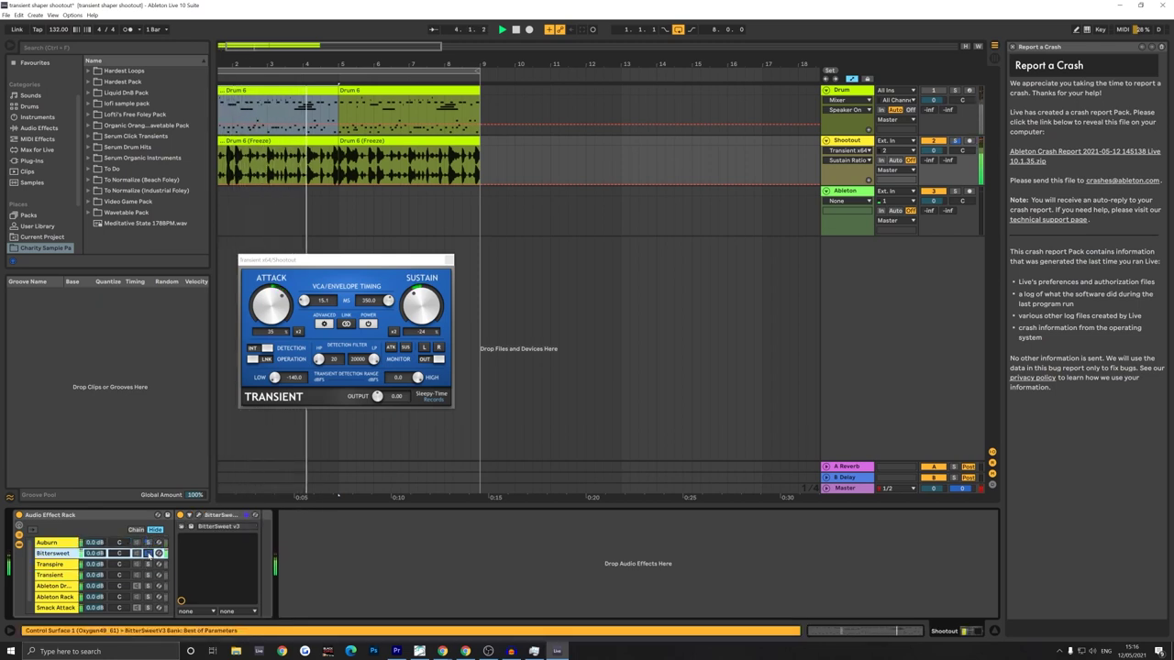
pyautogui.click(148, 564)
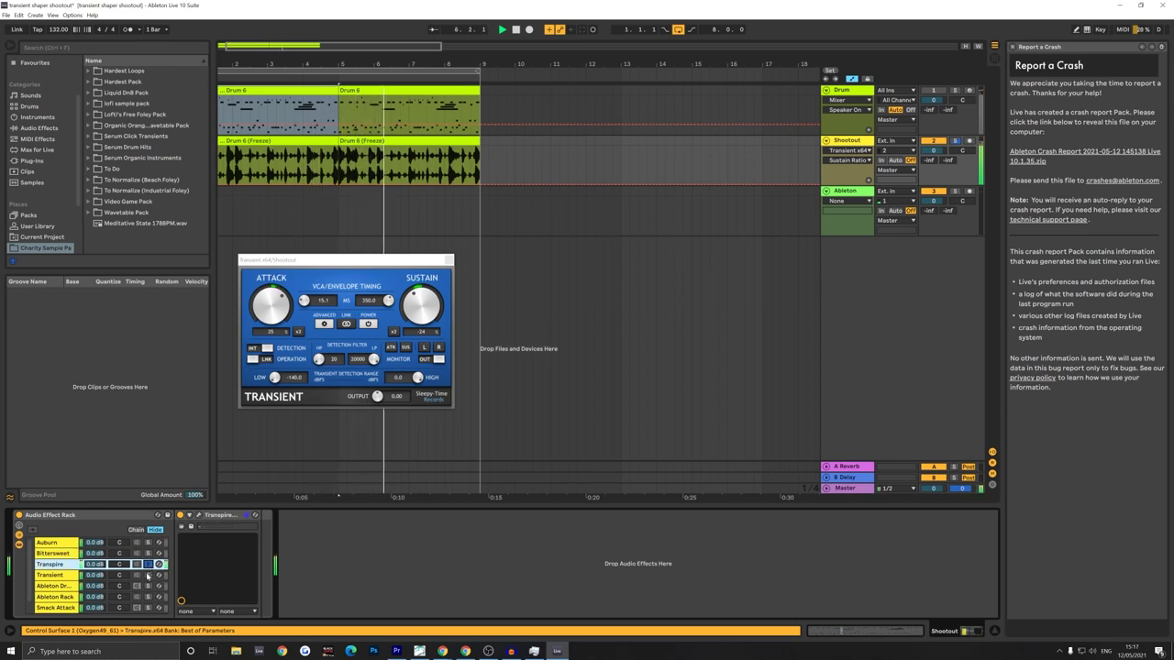
pyautogui.click(148, 575)
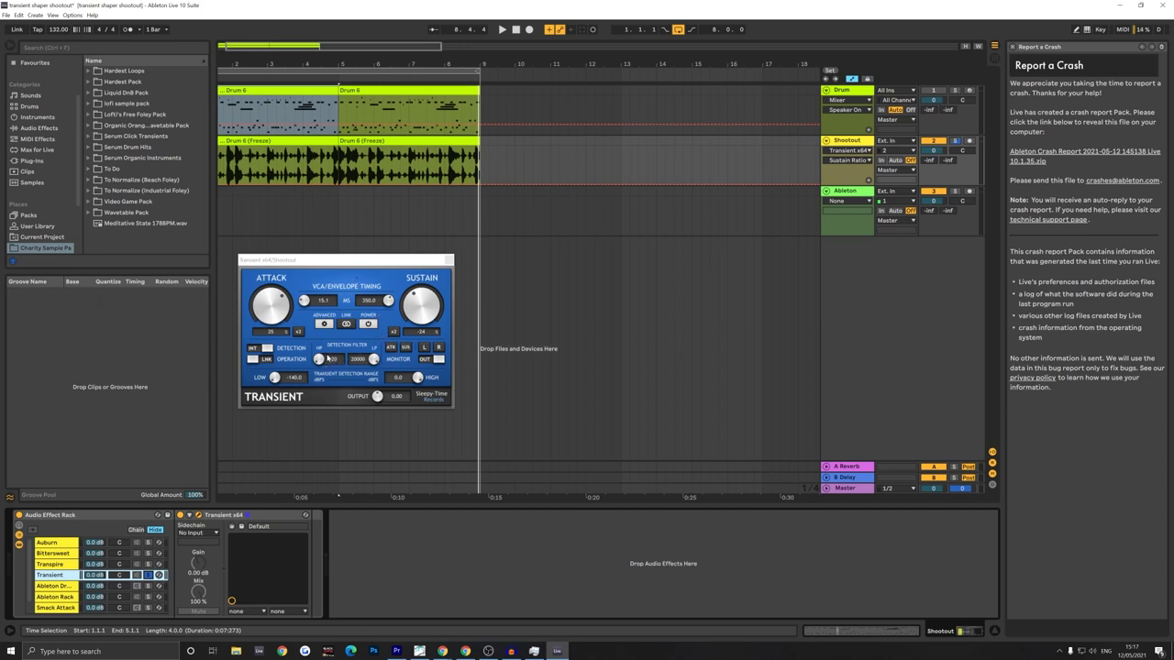
pyautogui.moveTo(335, 359); pyautogui.dragTo(334, 385)
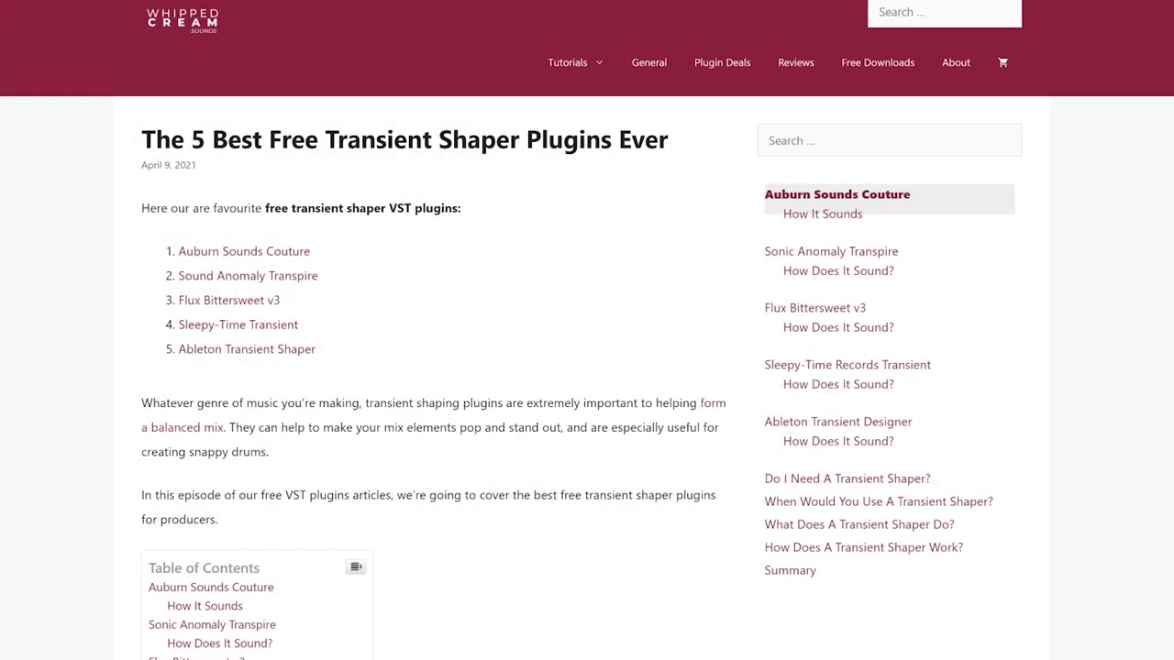
# Scroll the article down to the Auburn Sounds Couture review and its How It Sounds section
pyautogui.scroll(-10, 459, 156)
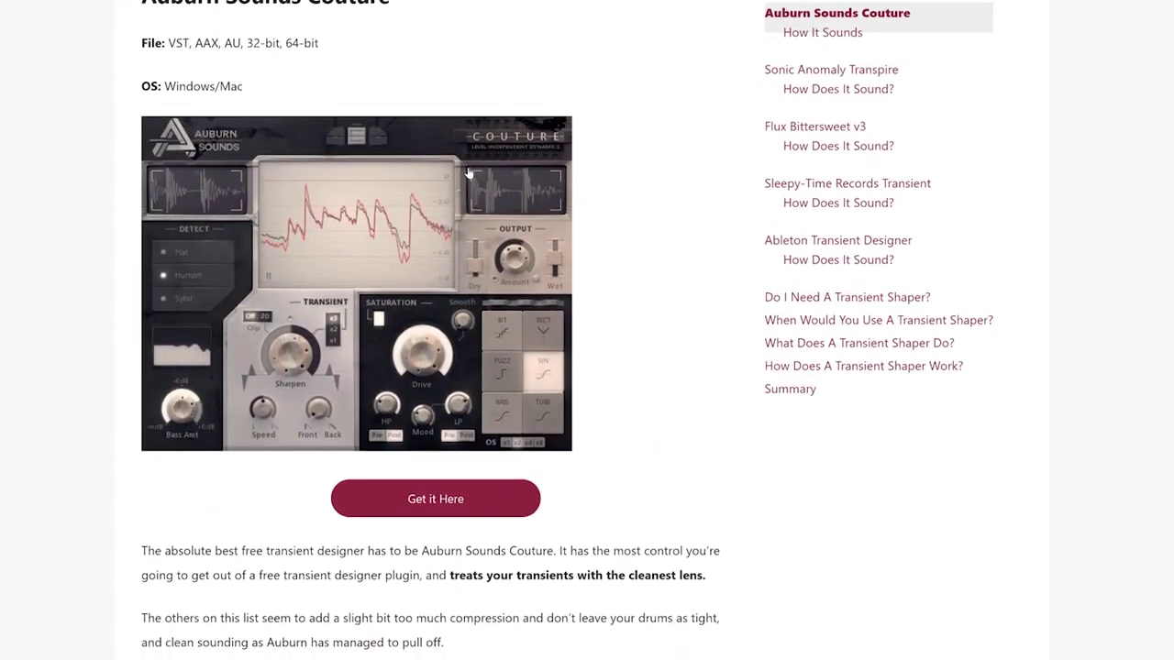
pyautogui.scroll(-14, 468, 173)
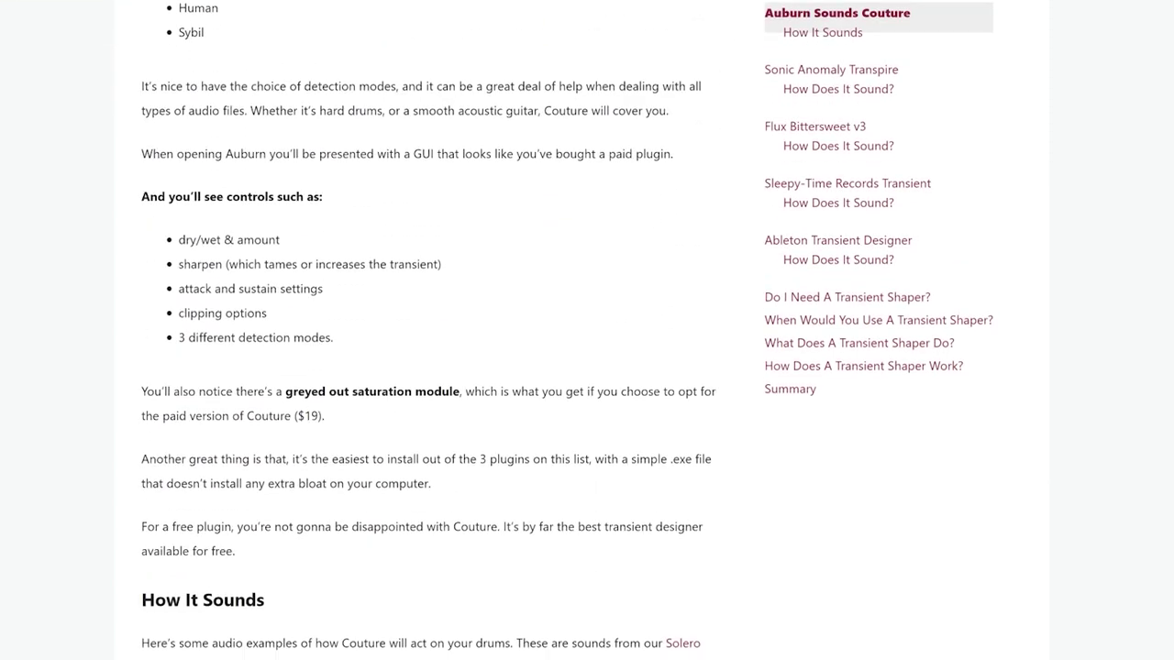
pyautogui.scroll(-11, 465, 165)
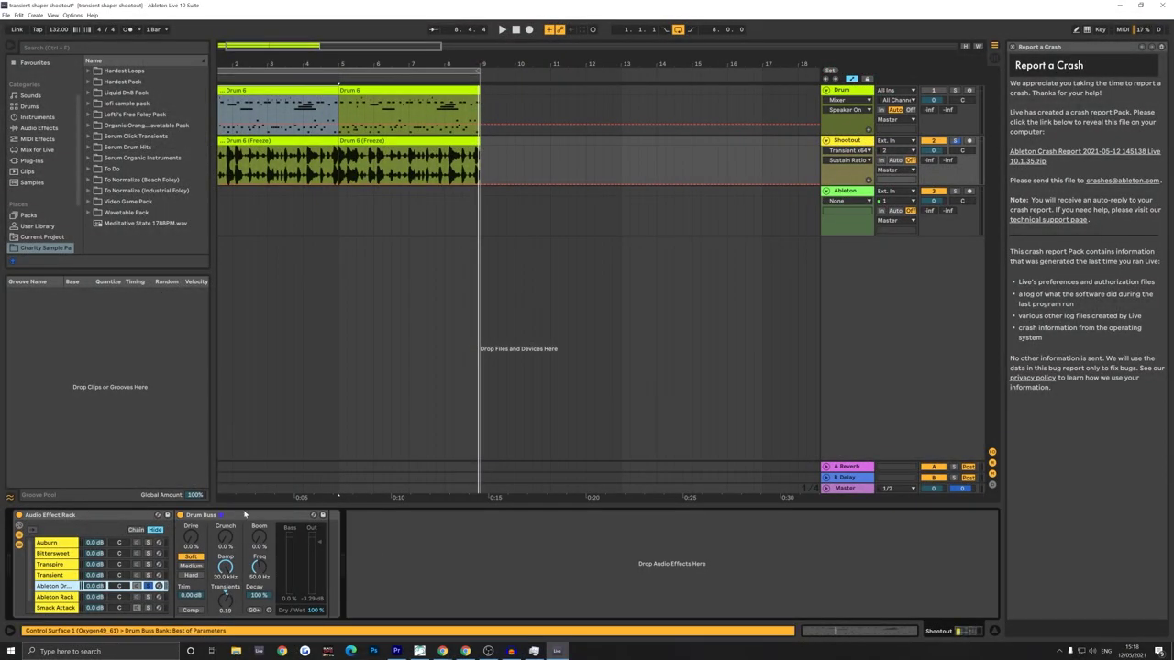
# Try Drum Buss's drive and boom controls, switching drive type to Hard and back to Soft
pyautogui.click(263, 519)
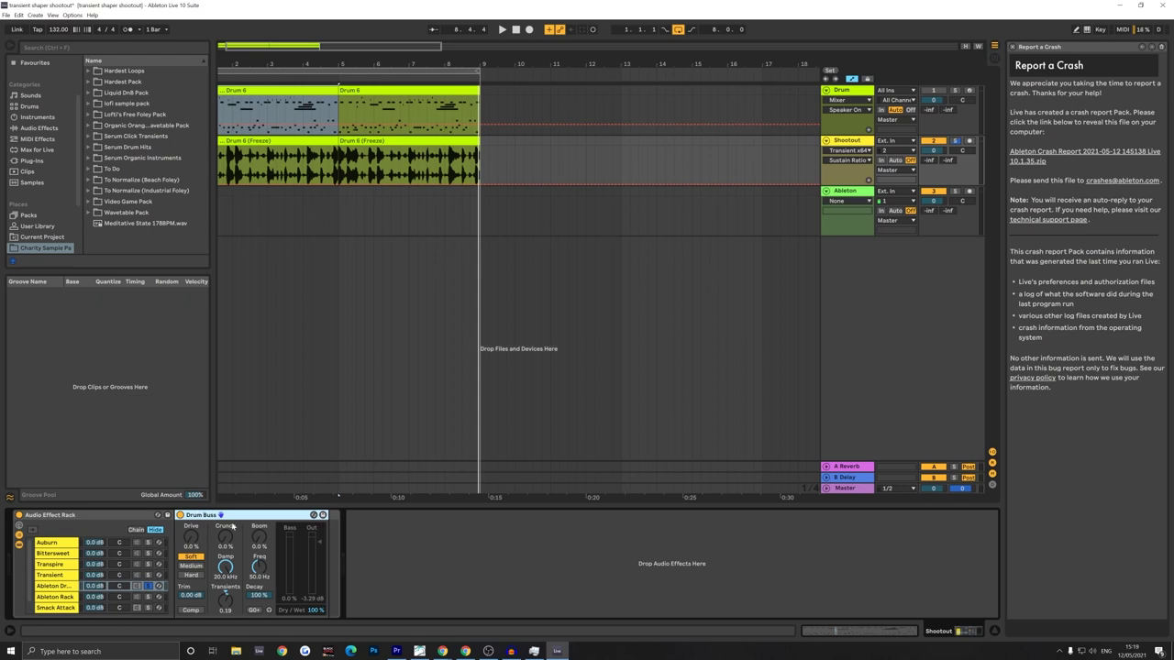
pyautogui.scroll(2, 37, 156)
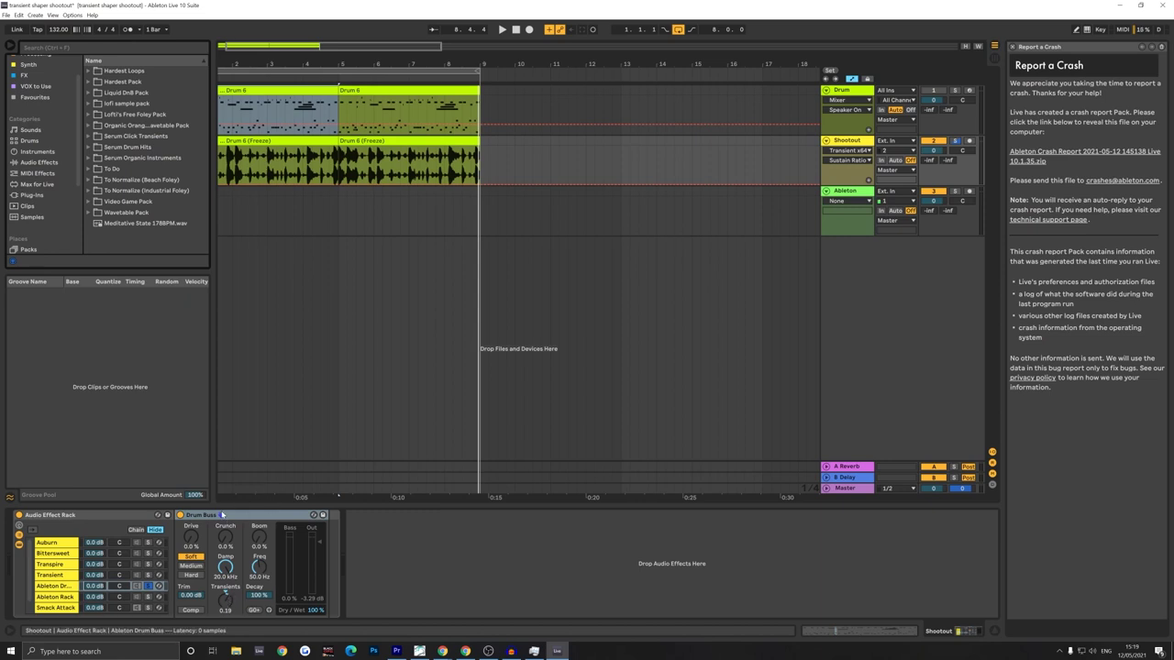
pyautogui.click(191, 538)
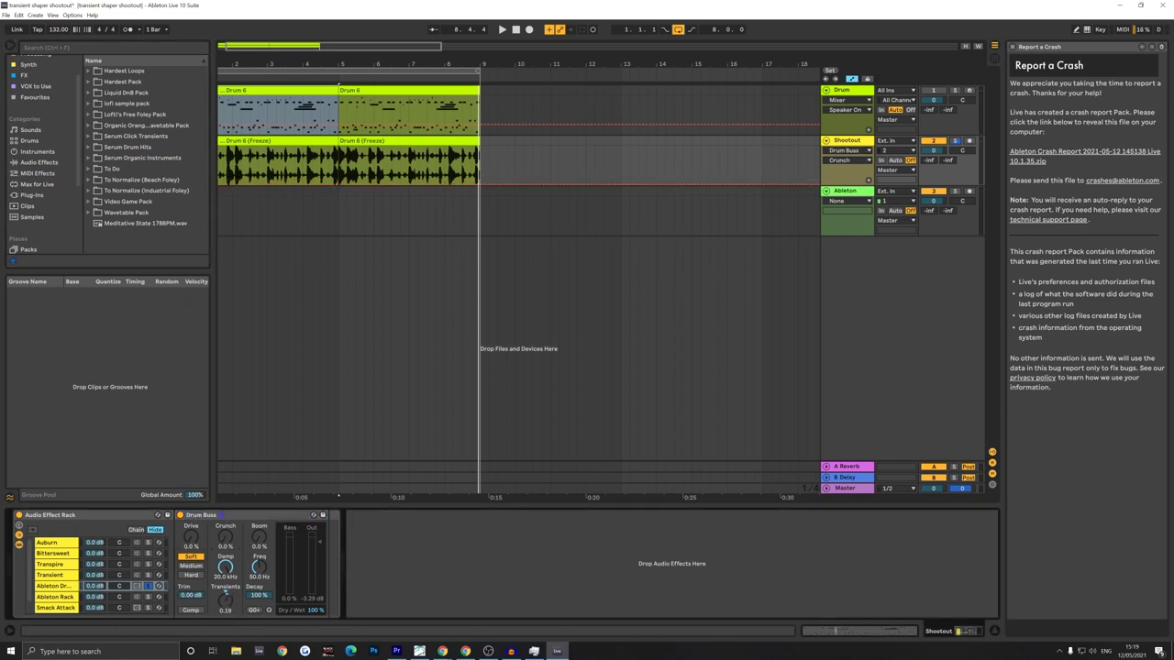
pyautogui.click(260, 538)
pyautogui.click(191, 575)
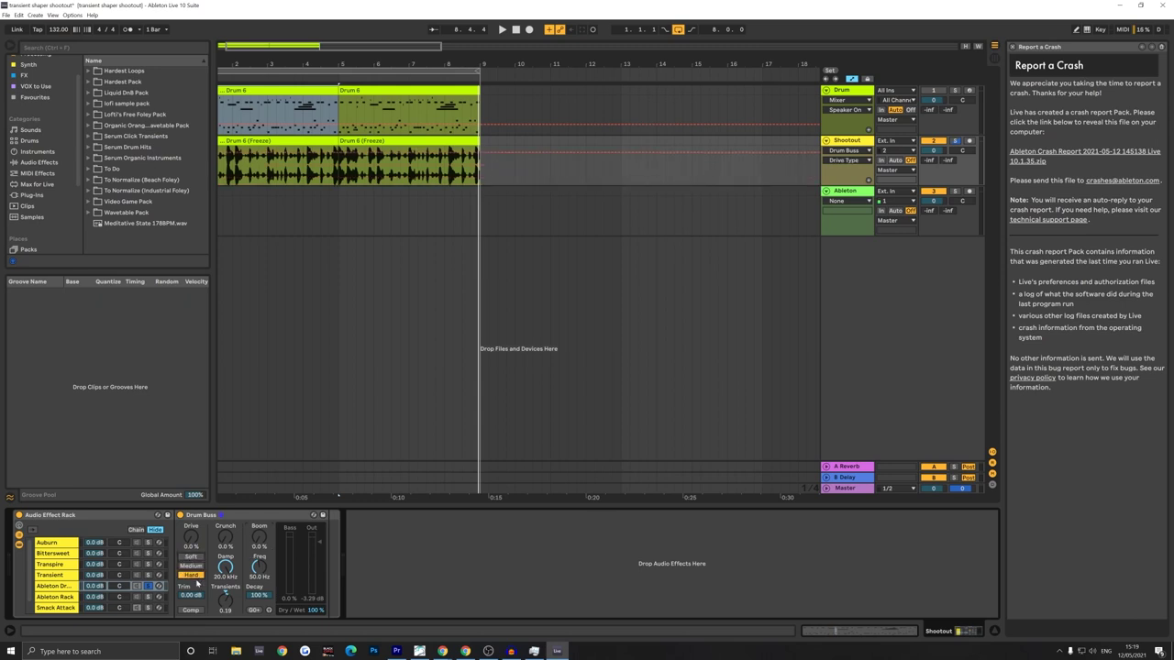
pyautogui.click(191, 557)
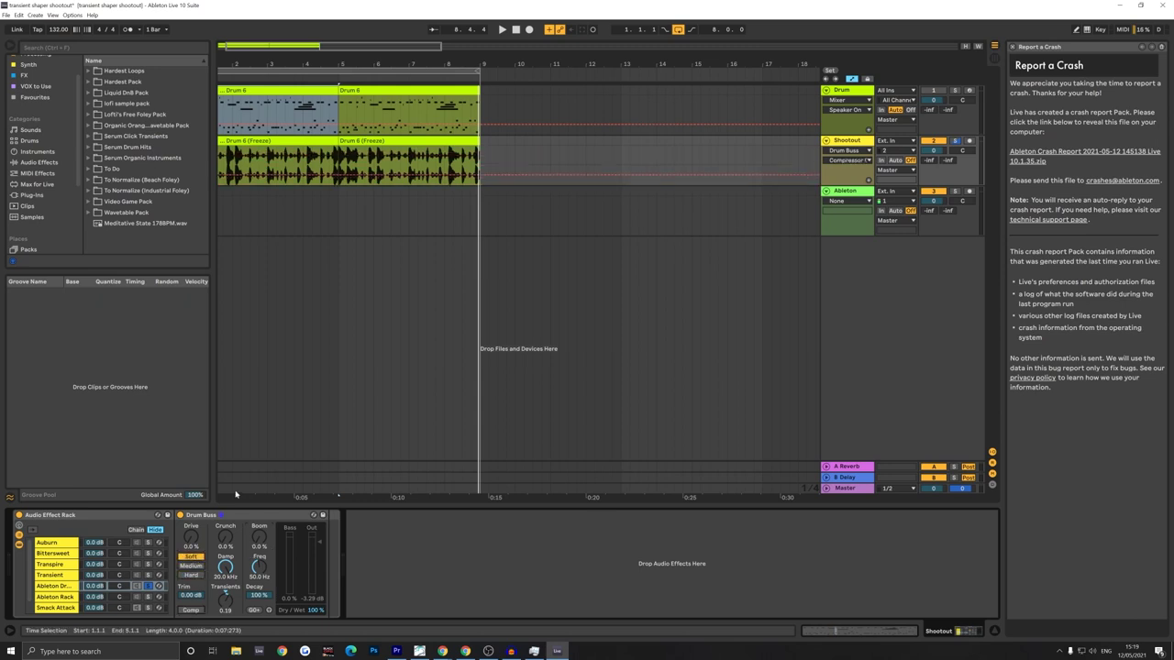
# Lower the Drum Buss Transients amount to 0.14 and start the drum loop playing
pyautogui.click(245, 518)
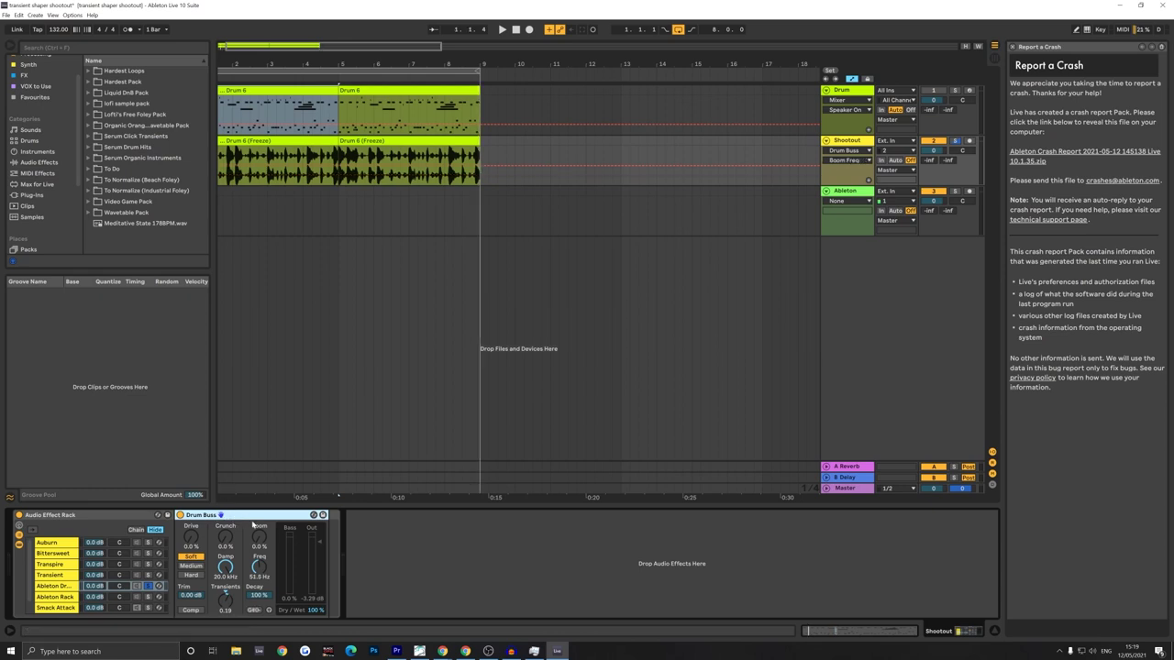
pyautogui.moveTo(230, 604); pyautogui.dragTo(229, 613)
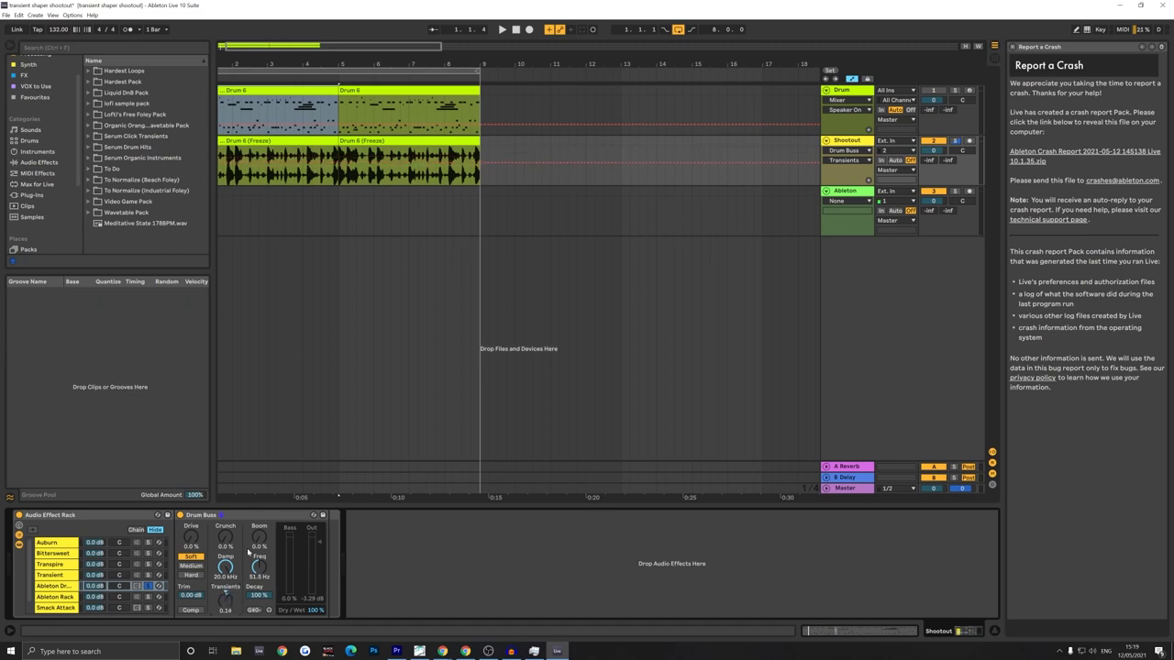
pyautogui.click(256, 518)
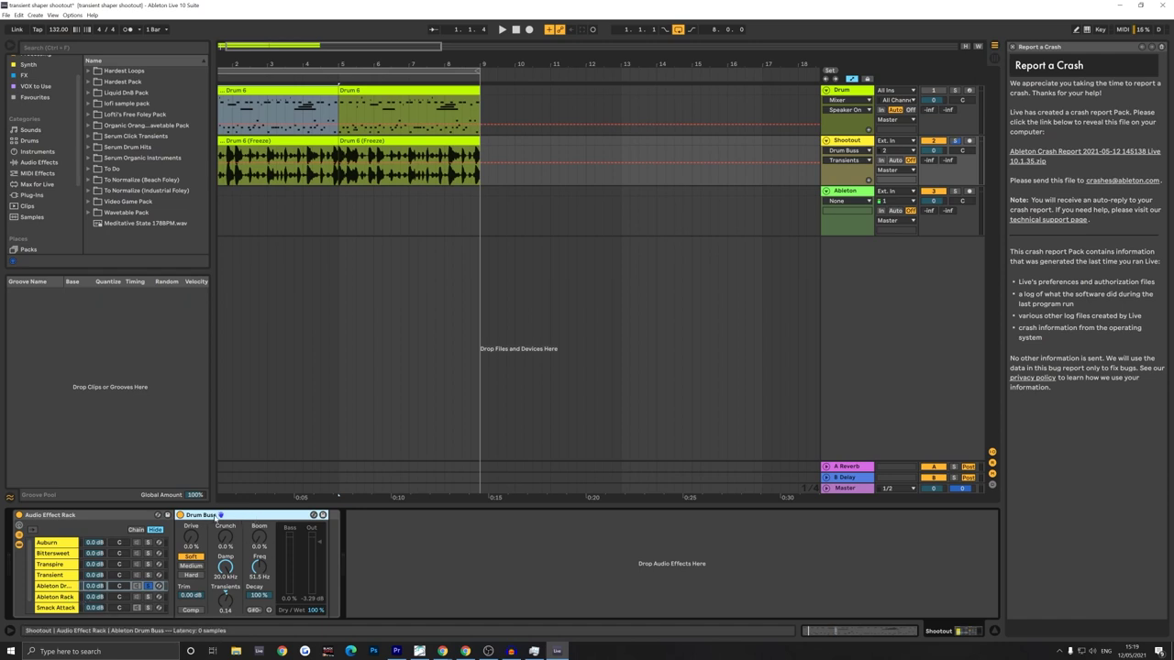
pyautogui.press('space')
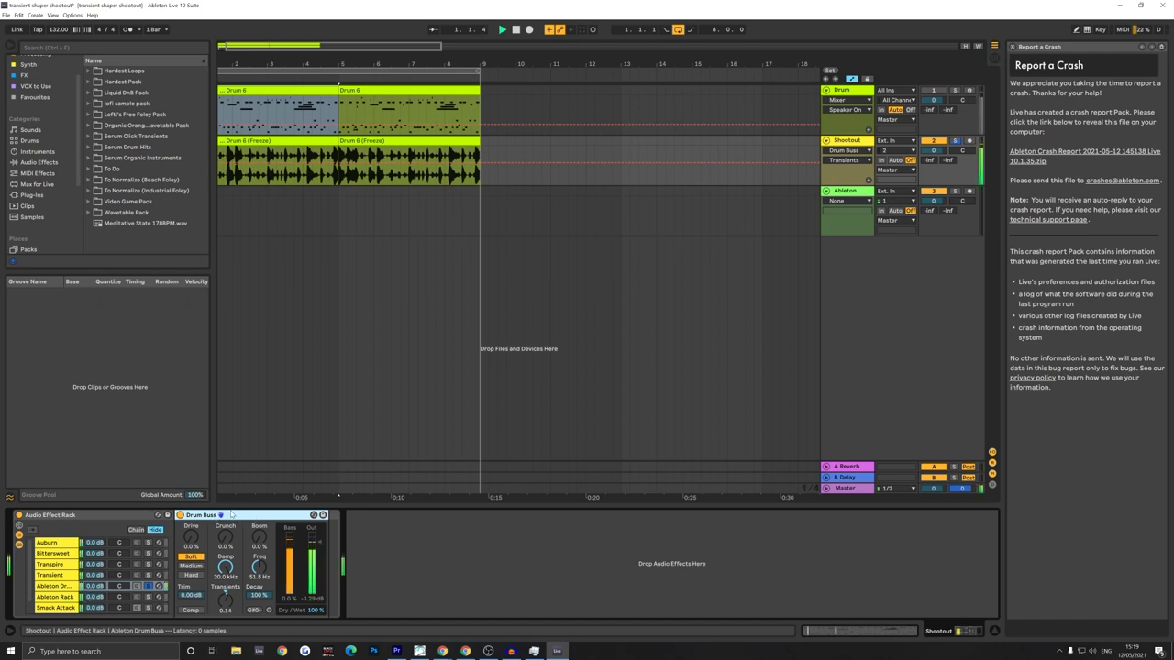
# Audition the loop through the Auburn, Transpire, Transient and Ableton Drum Buss chains, then stop playback
pyautogui.click(150, 545)
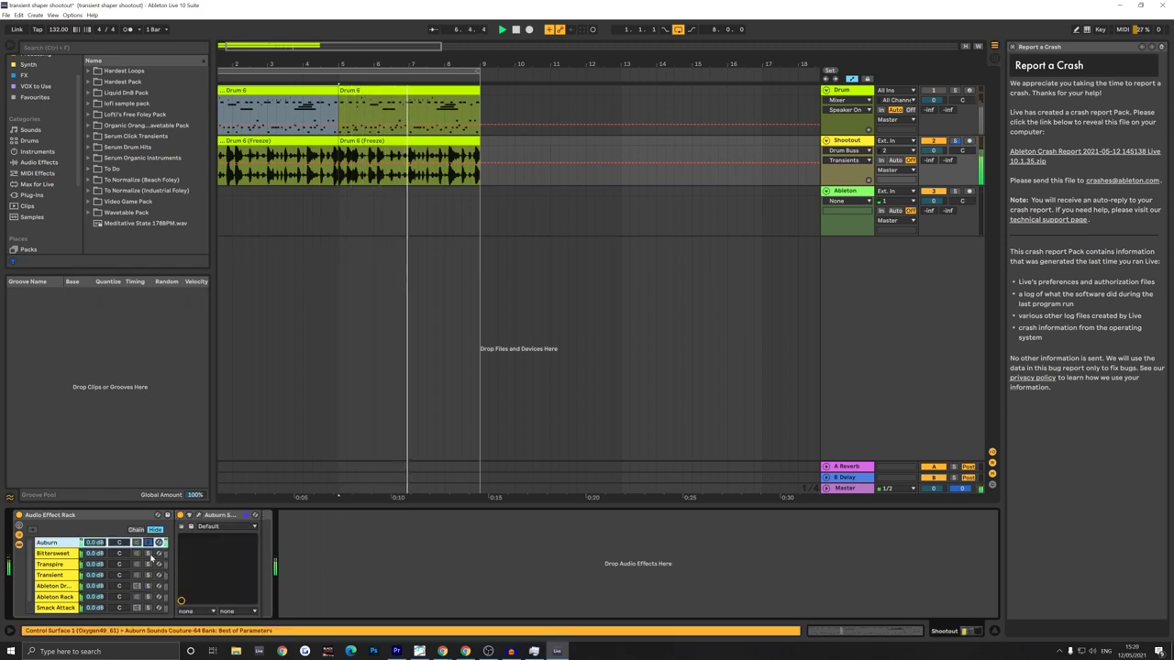
pyautogui.click(150, 586)
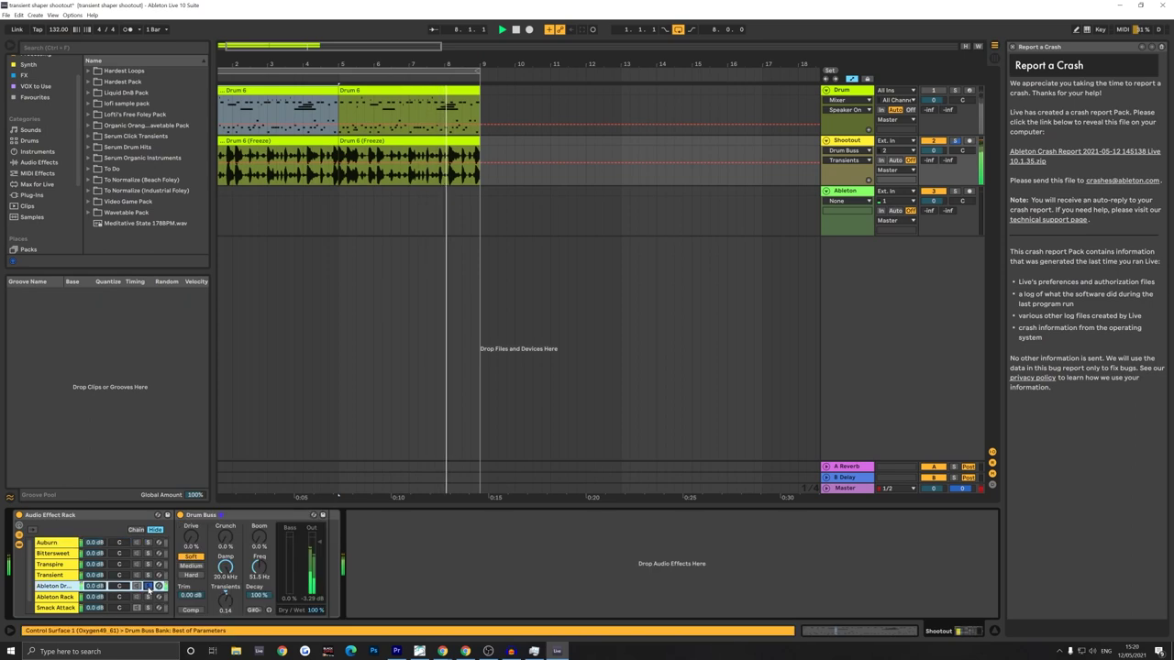
pyautogui.keyDown('ctrl'); pyautogui.click(147, 565); pyautogui.keyUp('ctrl')
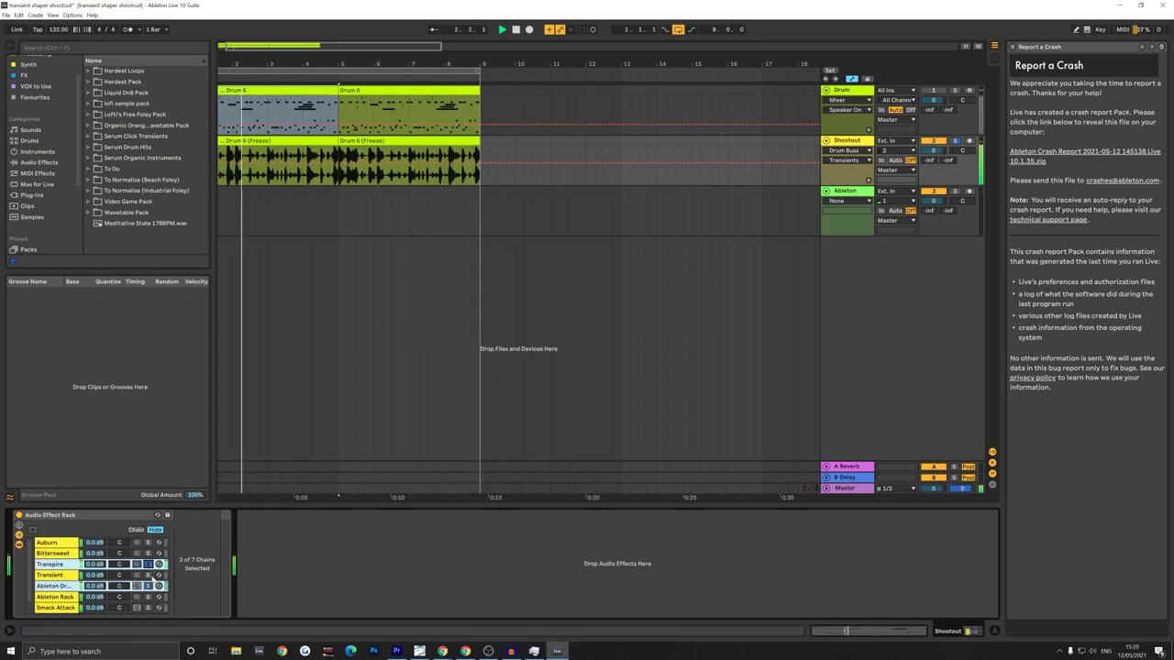
pyautogui.click(150, 575)
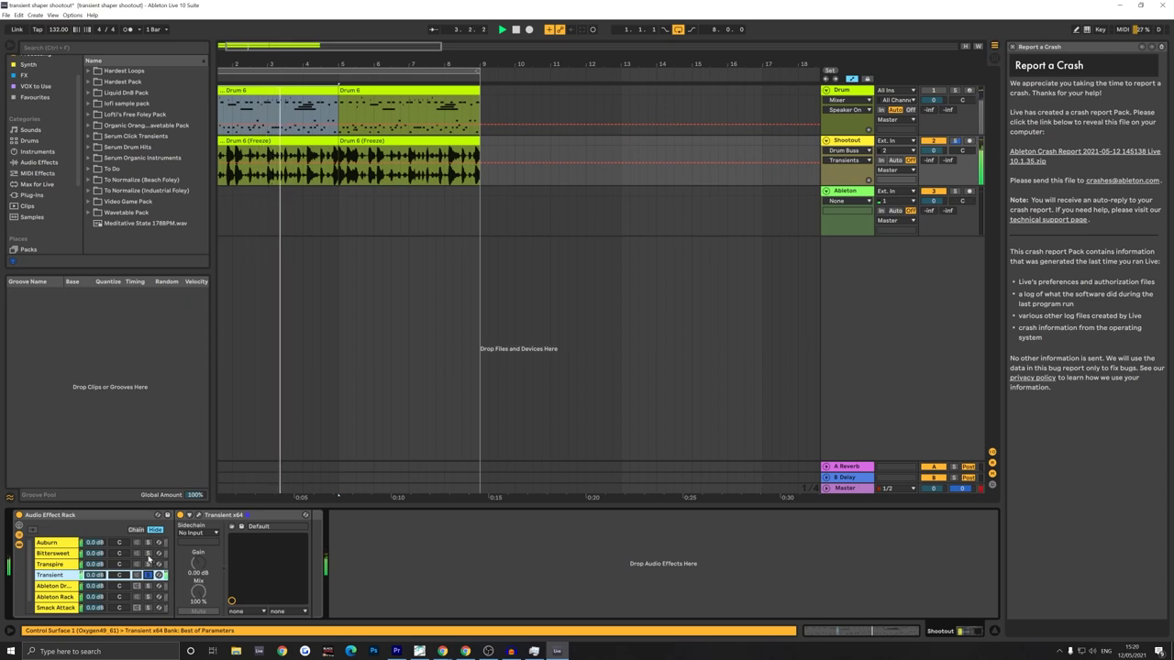
pyautogui.press('Down')
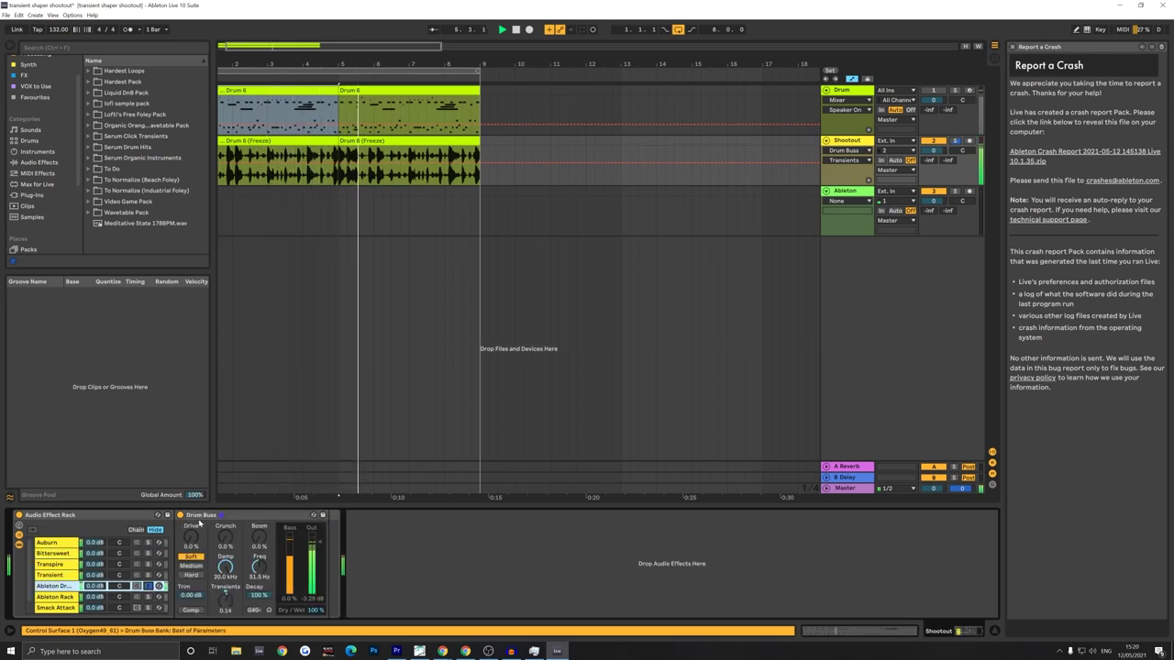
pyautogui.press('space')
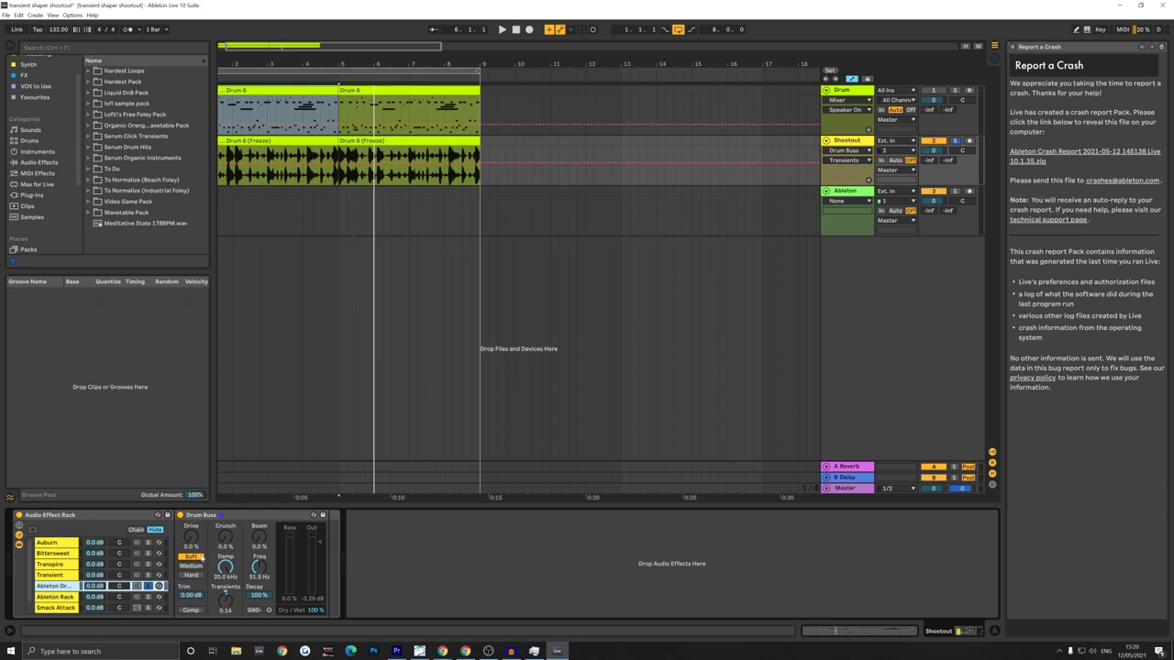
# Raise the Drum Buss Crunch amount on the Ableton Drum Buss chain
pyautogui.click(239, 518)
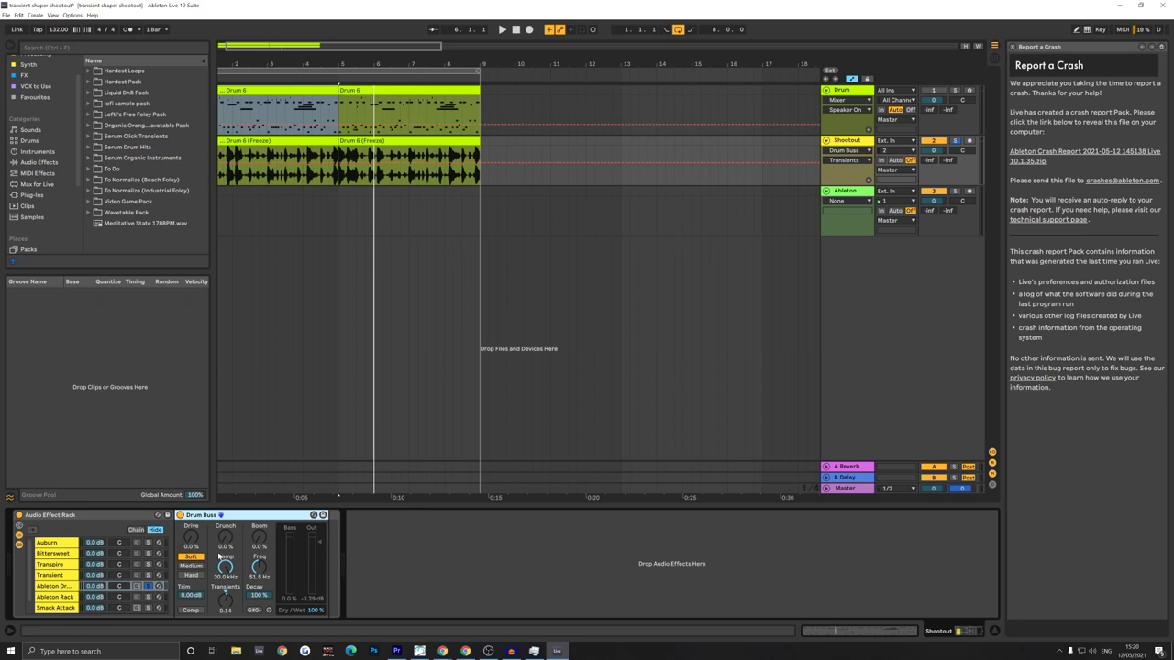
pyautogui.click(191, 555)
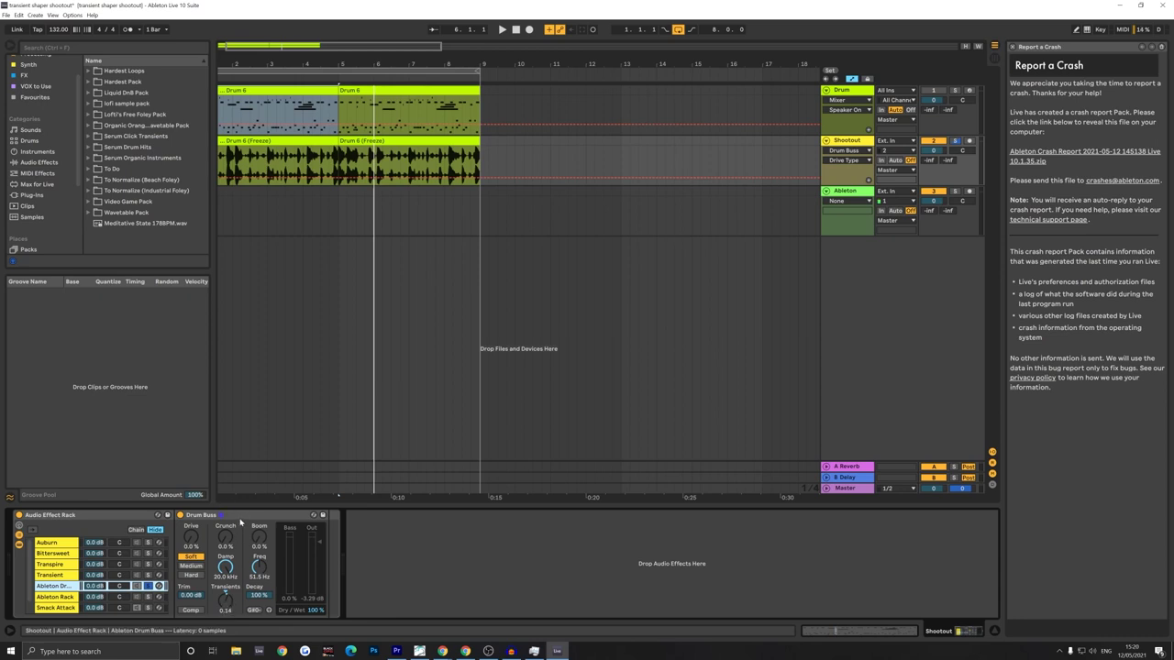
pyautogui.click(250, 516)
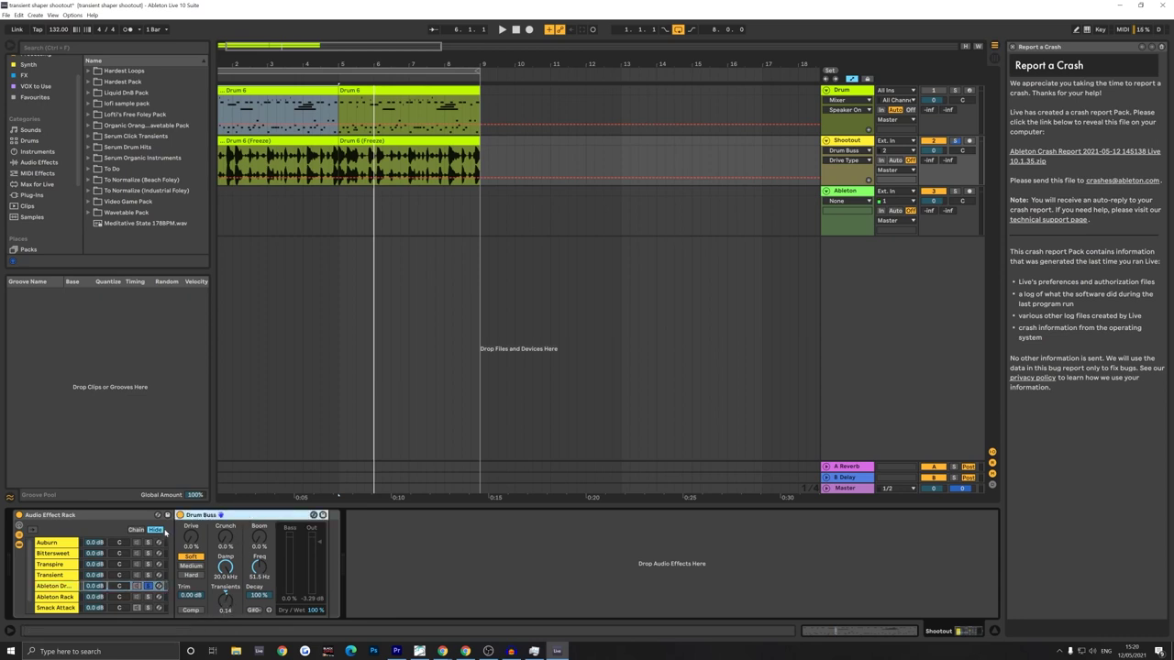
pyautogui.click(267, 534)
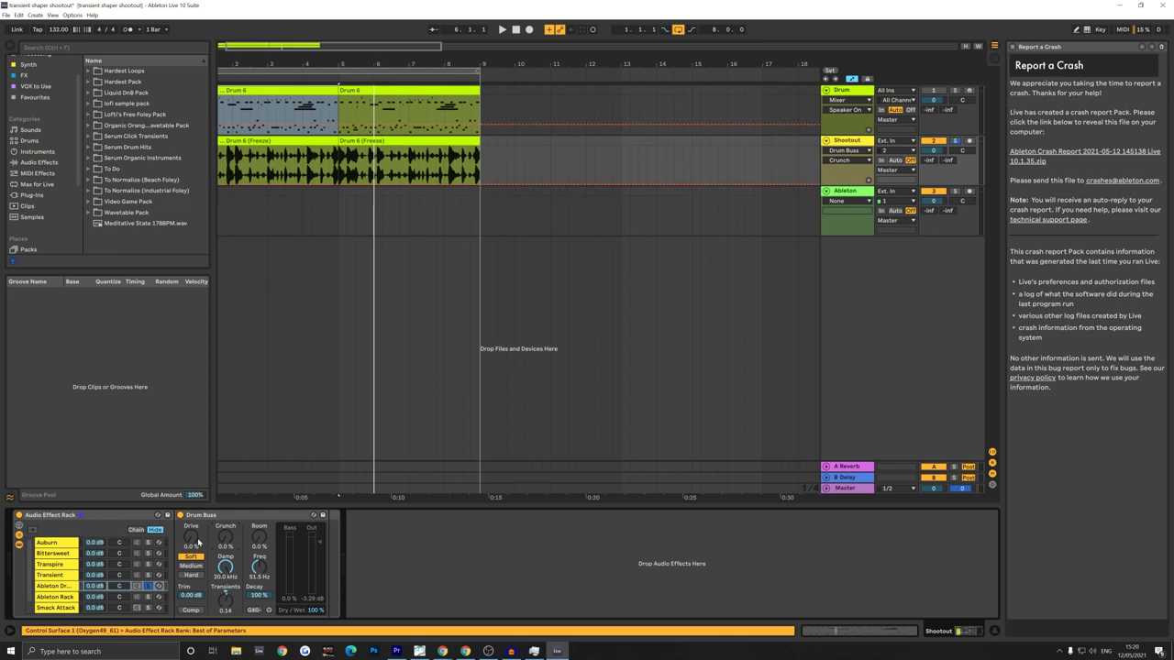
pyautogui.moveTo(225, 538); pyautogui.dragTo(230, 577)
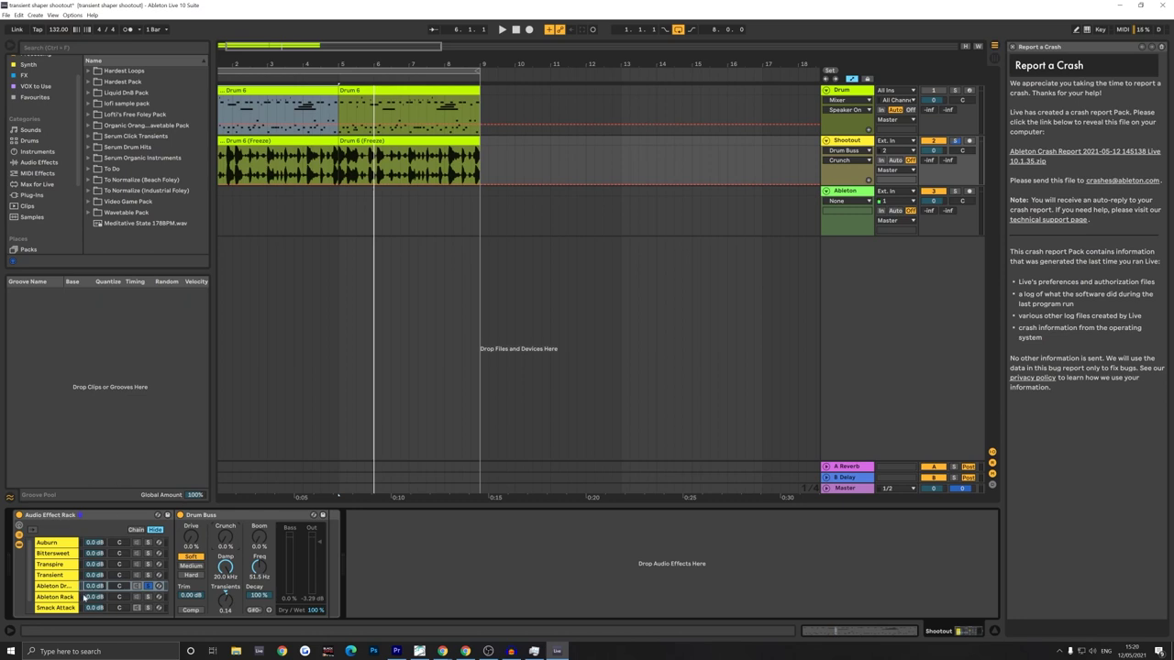
pyautogui.click(147, 587)
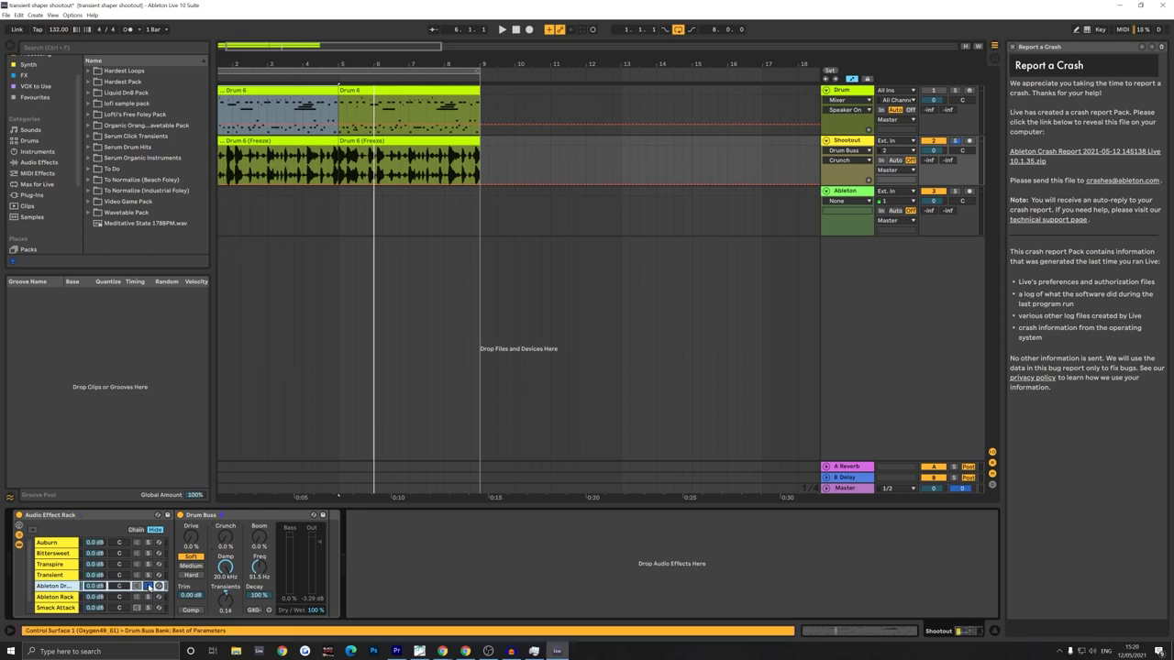
# Show the Ableton Rack chain's Transient Shaper, Compressor and Saturator, then select bars 1–5 in the Arrangement
pyautogui.click(68, 598)
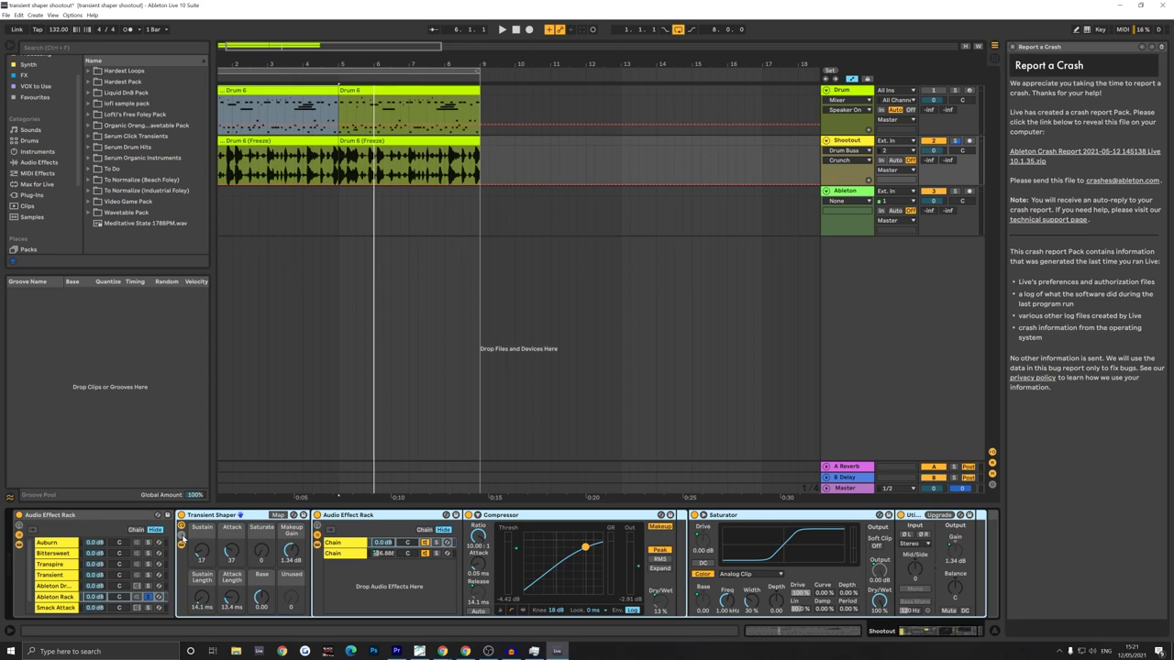
pyautogui.click(180, 541)
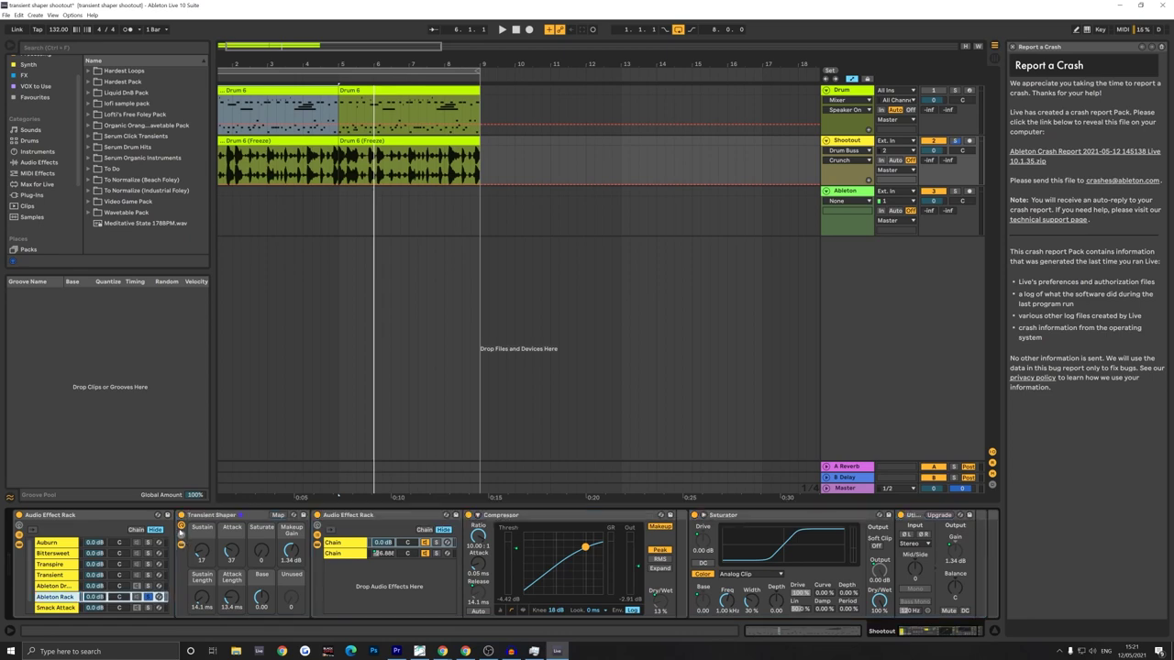
pyautogui.press('Up')
pyautogui.click(62, 597)
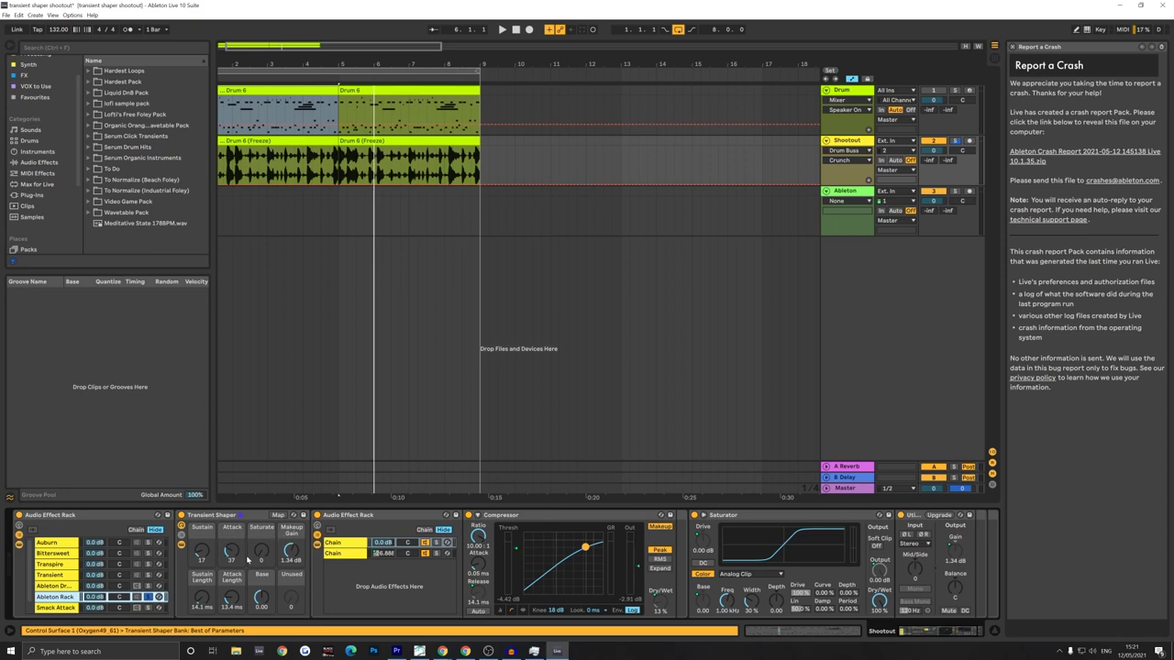
pyautogui.click(211, 545)
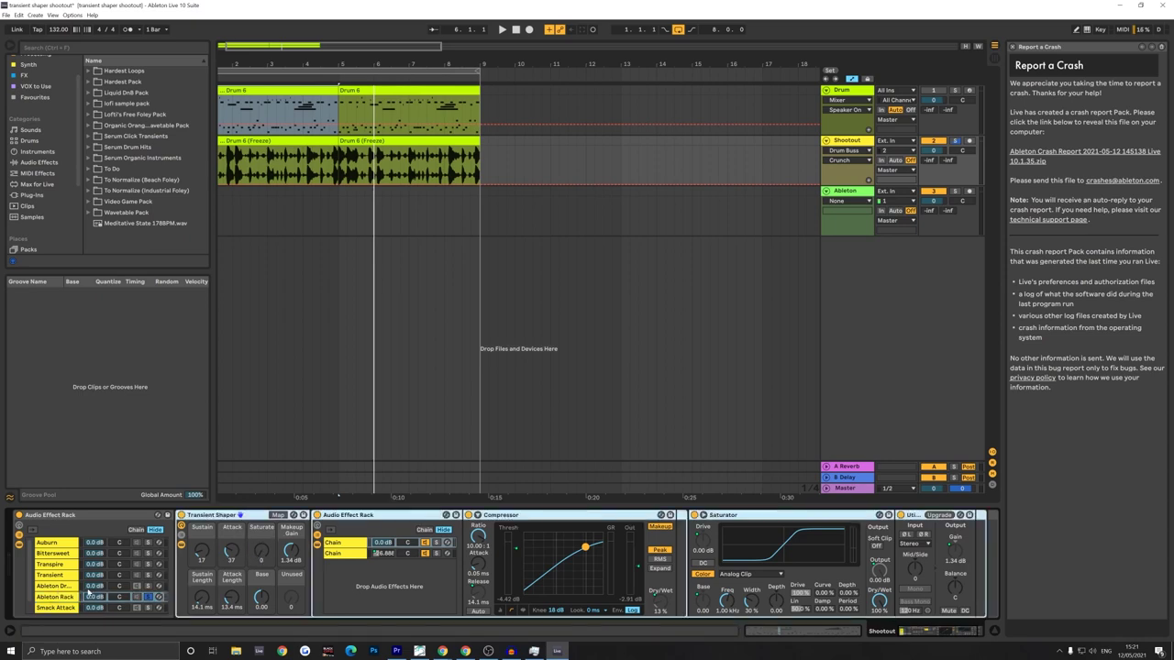
pyautogui.click(68, 596)
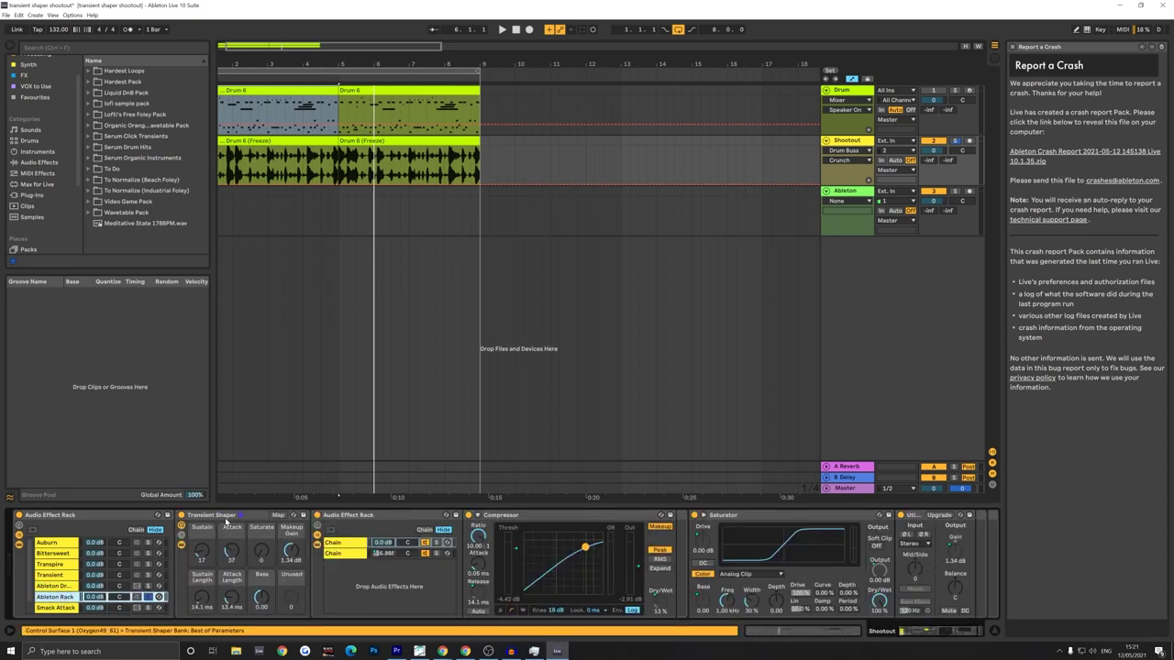
pyautogui.click(226, 521)
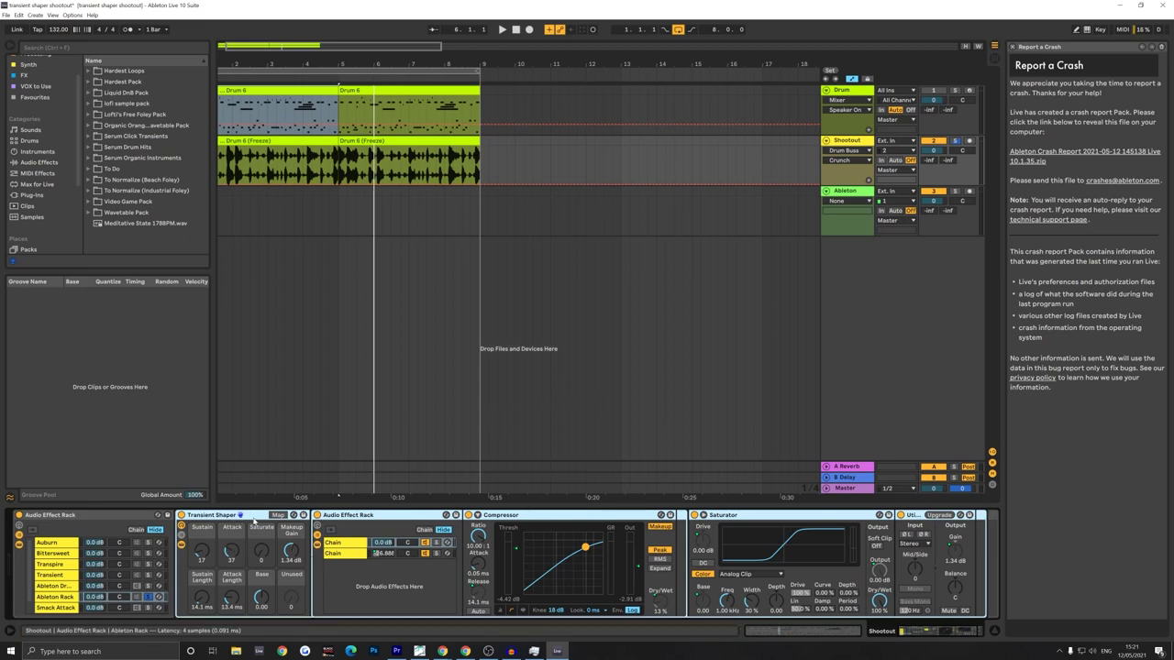
pyautogui.click(250, 248)
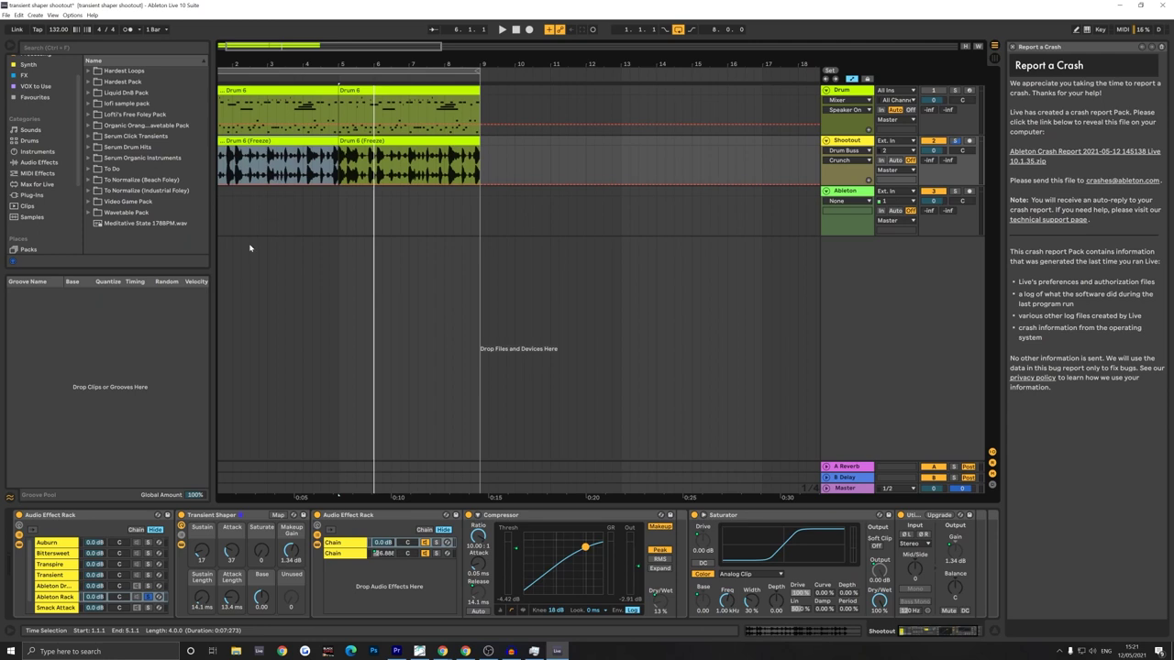
# Play the loop through the Transpire, Bittersweet and Auburn chains, then stop on the Ableton Rack chain
pyautogui.press('space')
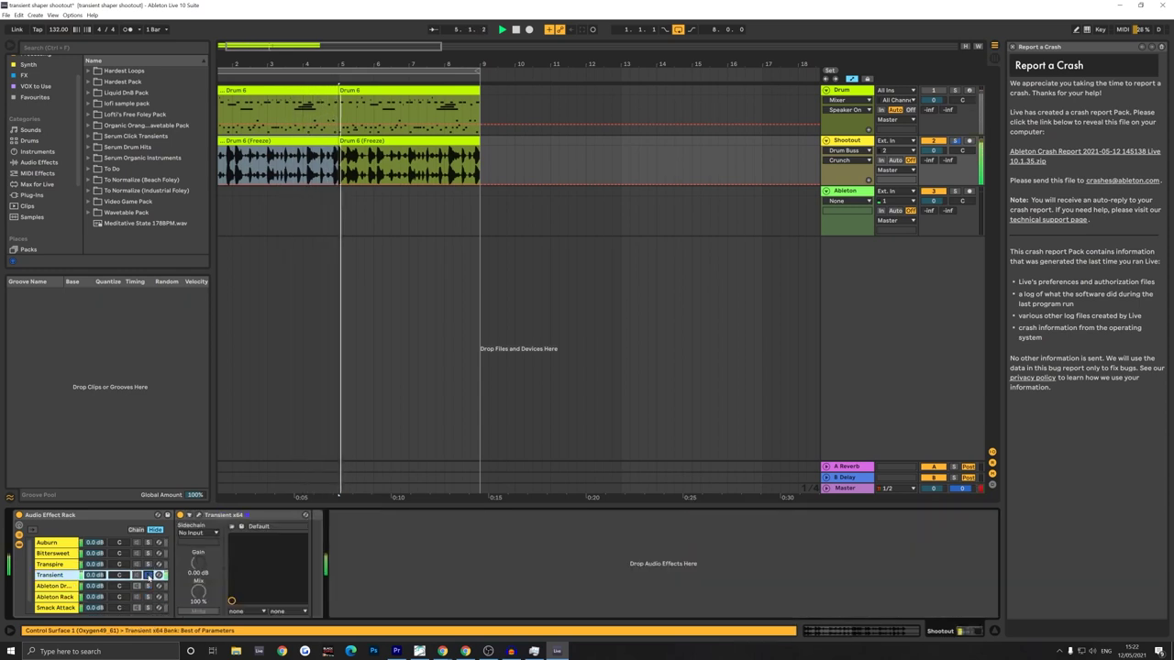
pyautogui.click(150, 560)
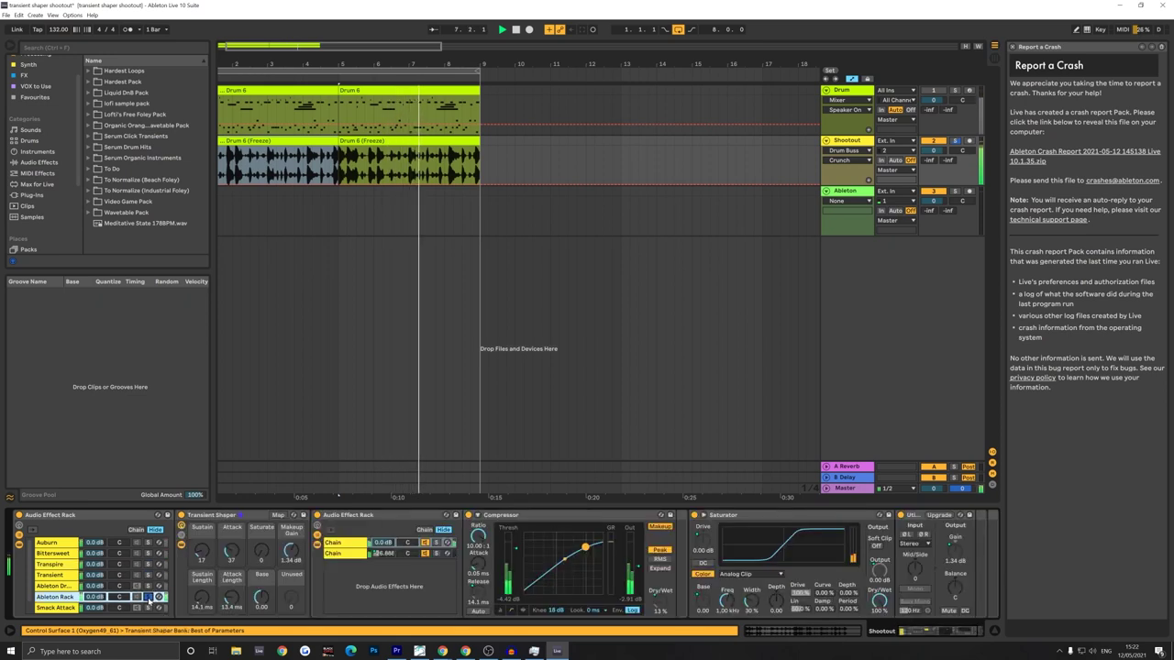
pyautogui.click(149, 553)
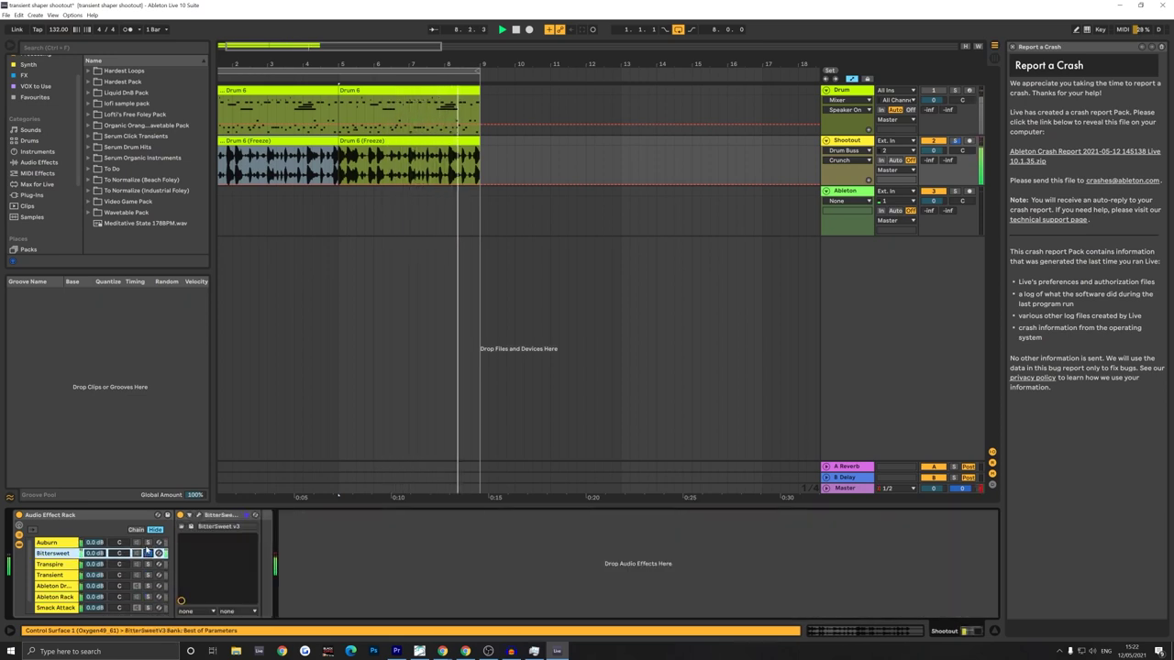
pyautogui.click(148, 543)
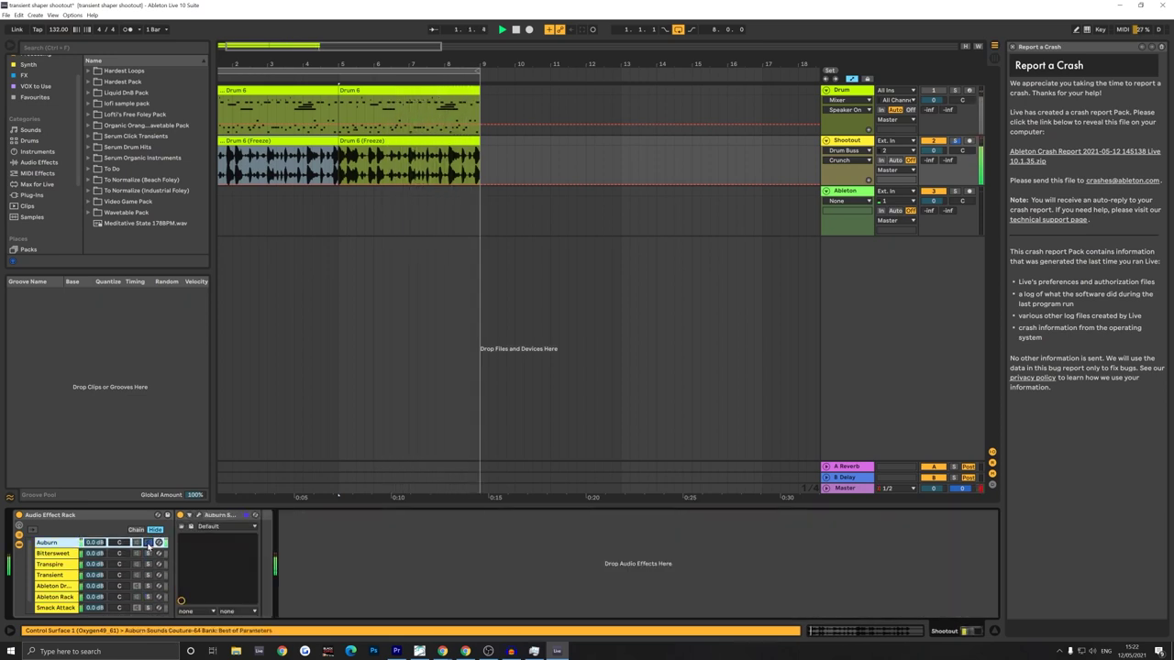
pyautogui.click(150, 597)
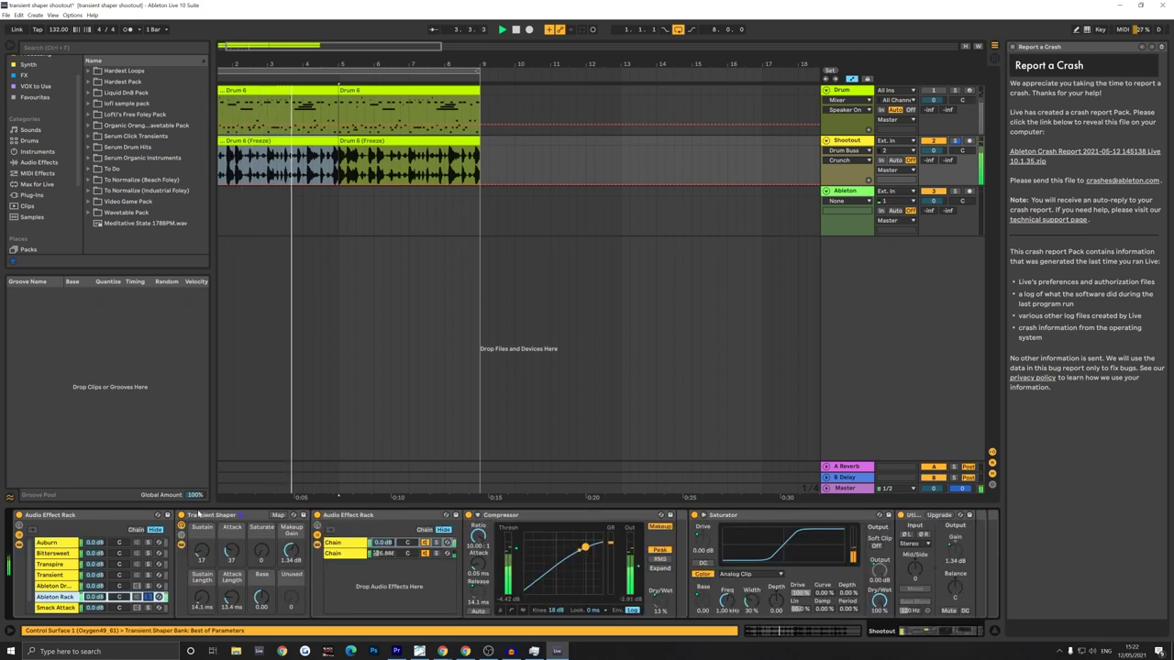
pyautogui.press('space')
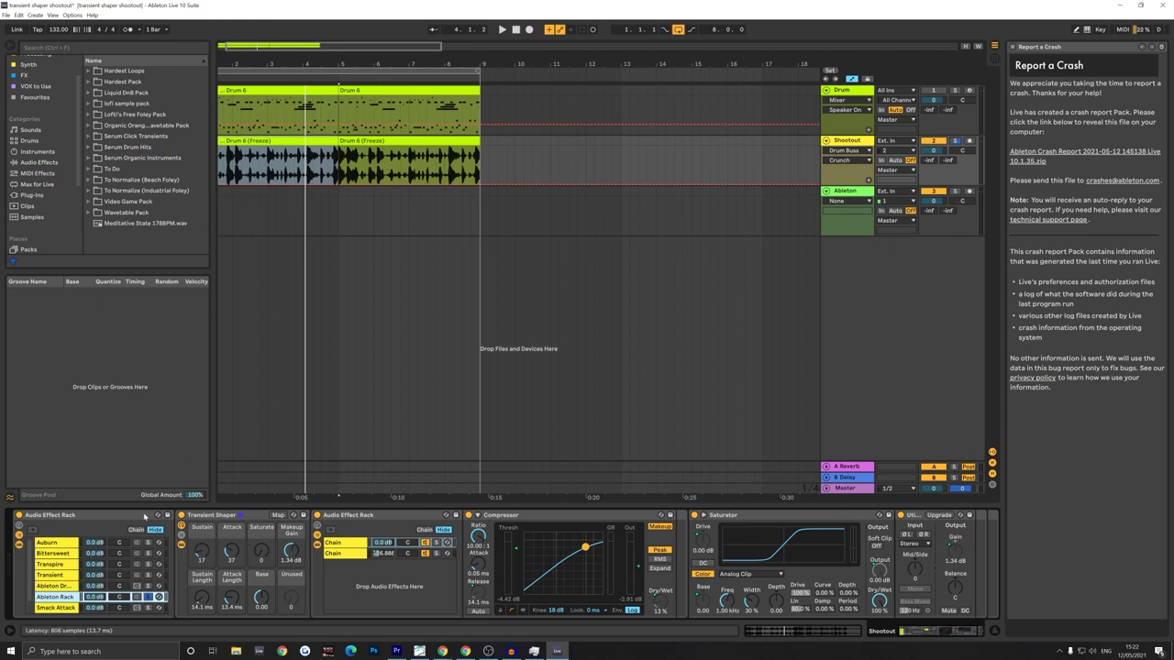
pyautogui.click(181, 541)
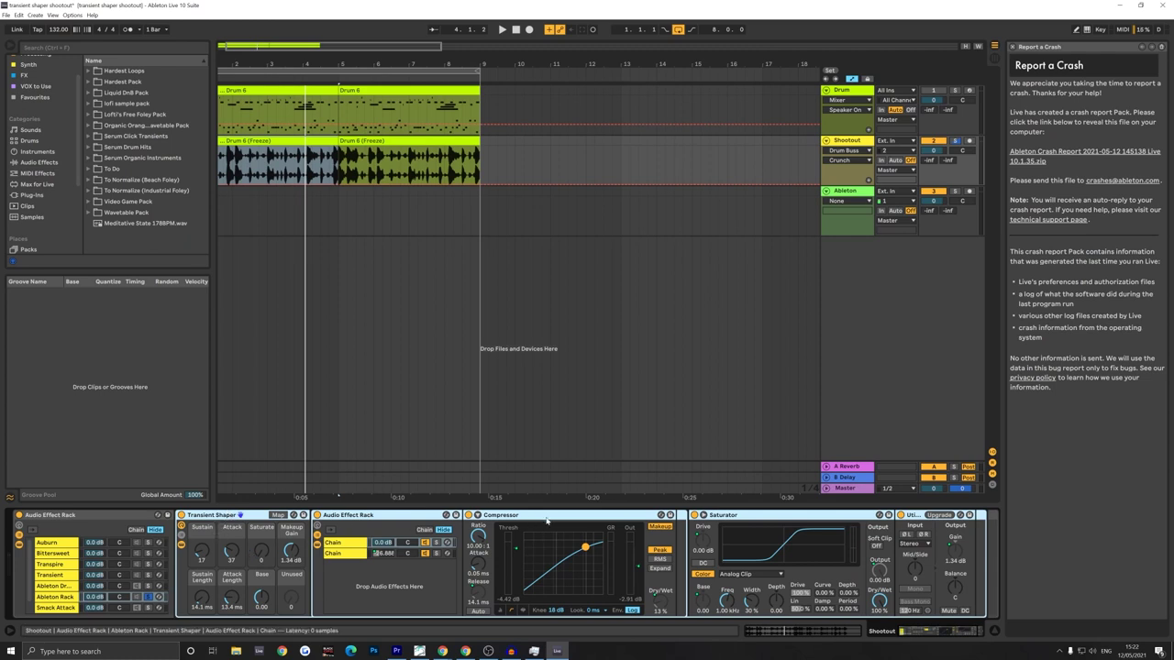
# Select the Transient Shaper and Compressor devices and switch the Compressor to Peak detection
pyautogui.click(243, 519)
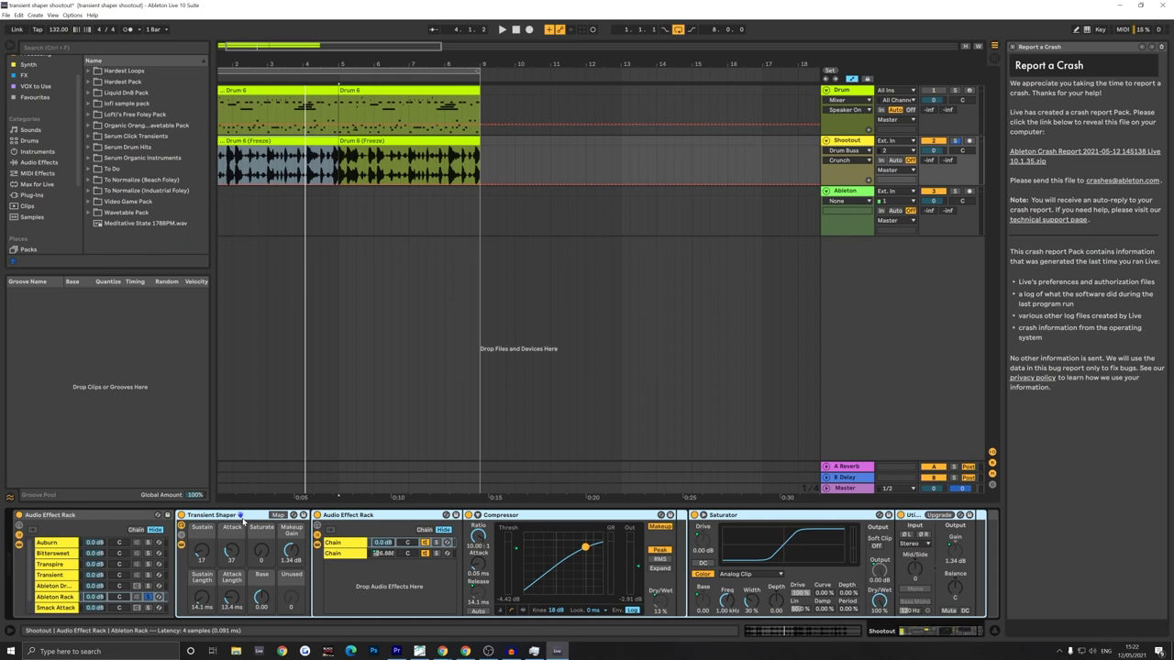
pyautogui.click(588, 519)
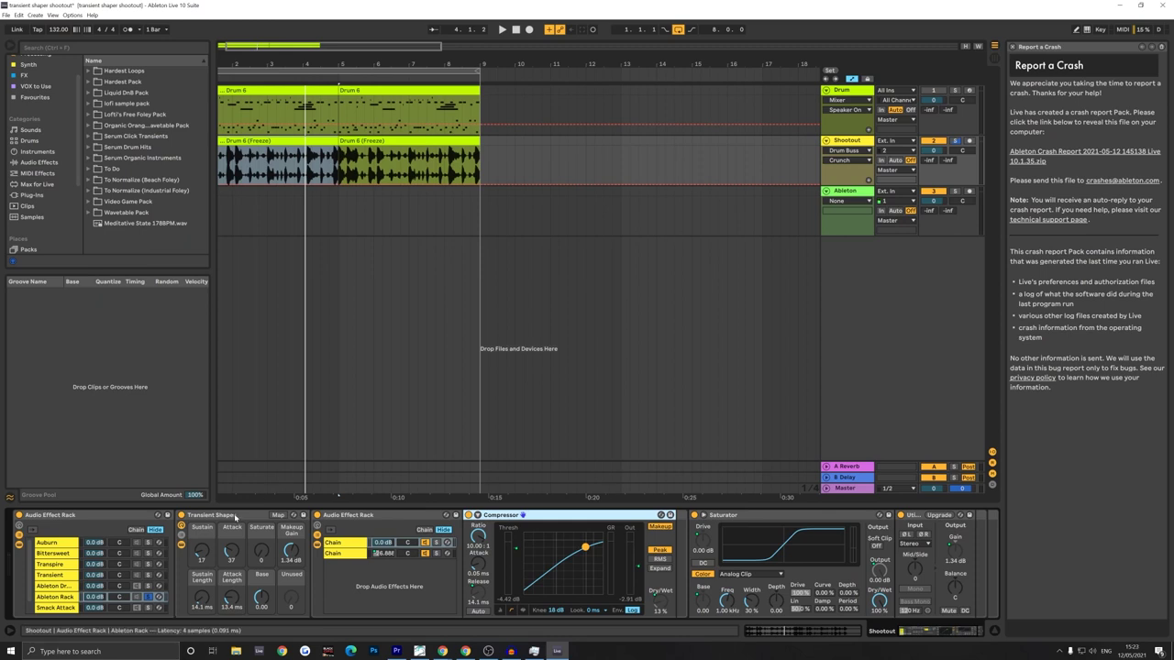
pyautogui.click(259, 545)
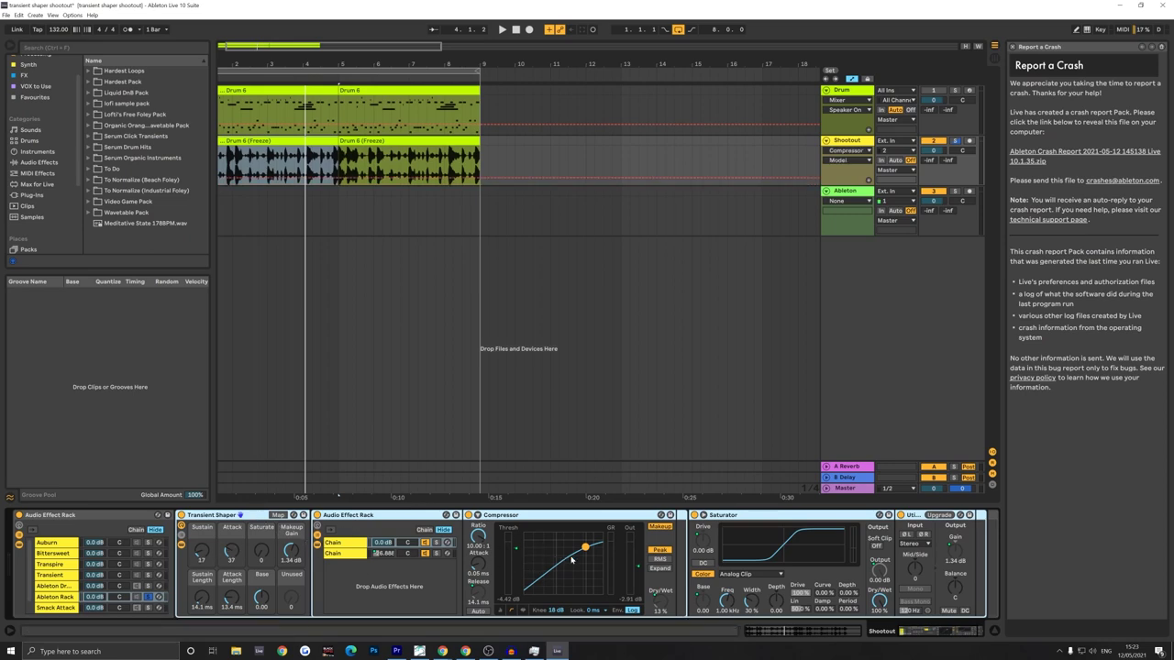
pyautogui.click(662, 550)
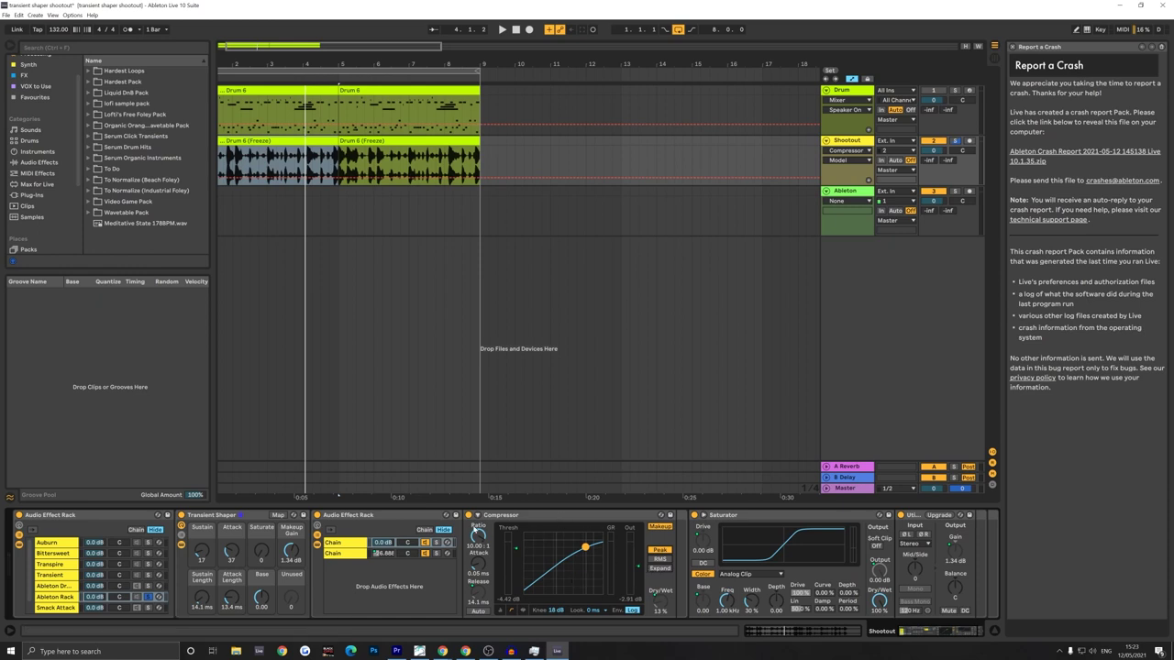
# Reselect the Ableton Rack chain and delete every device after the Transient Shaper
pyautogui.click(67, 543)
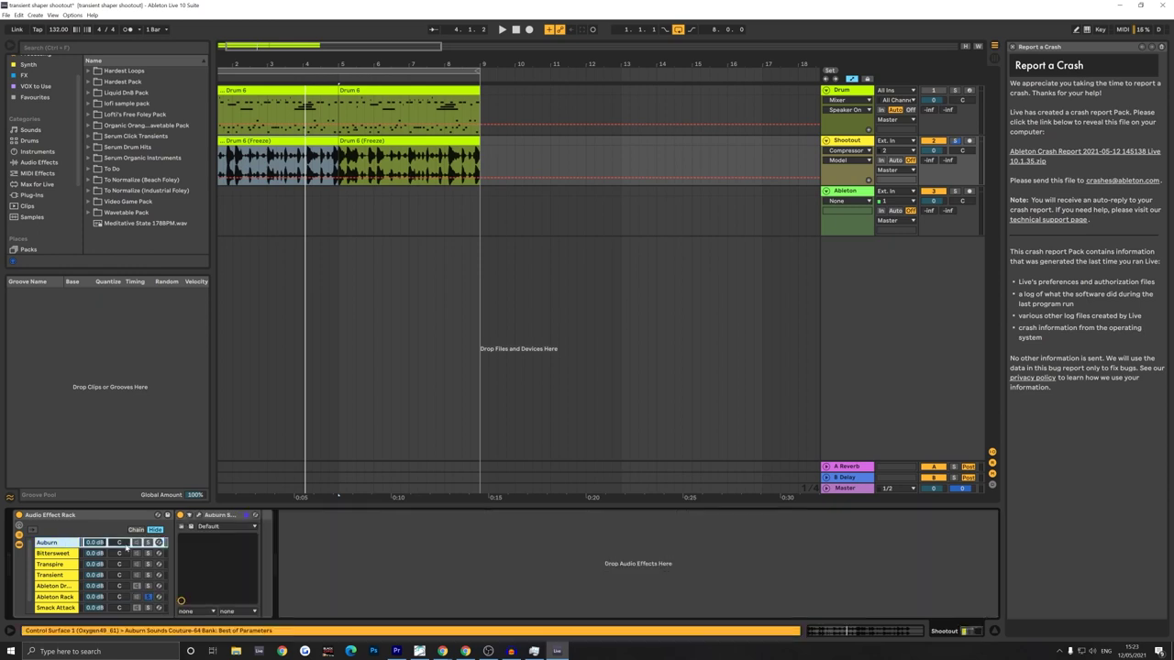
pyautogui.click(67, 597)
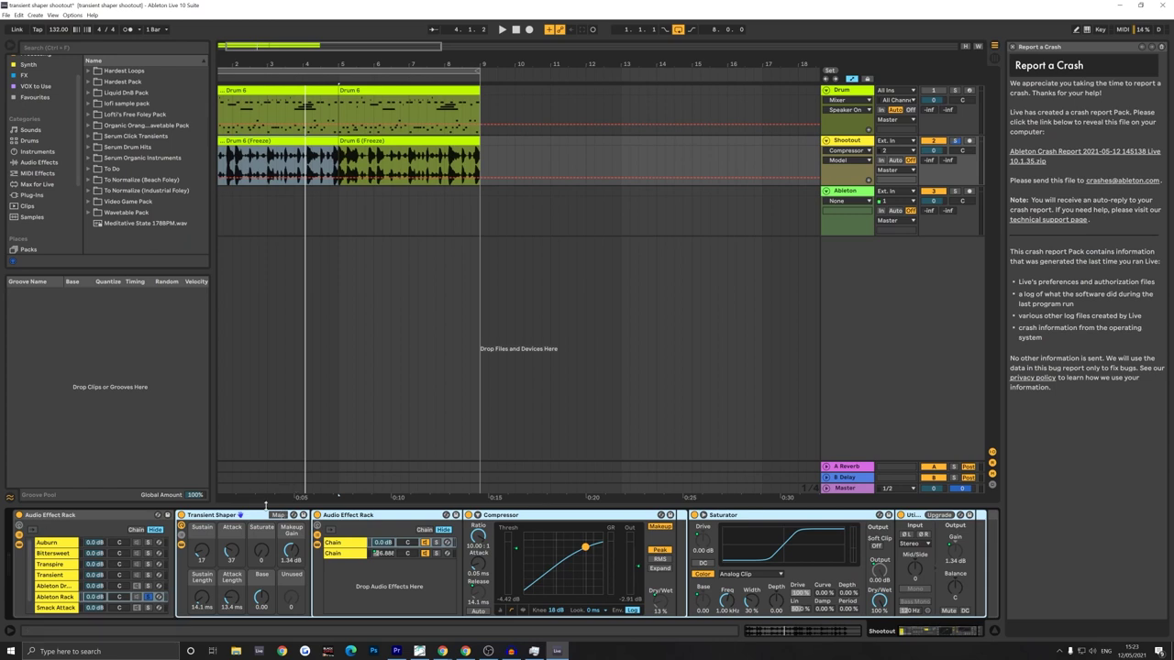
pyautogui.click(534, 607)
pyautogui.press('Delete')
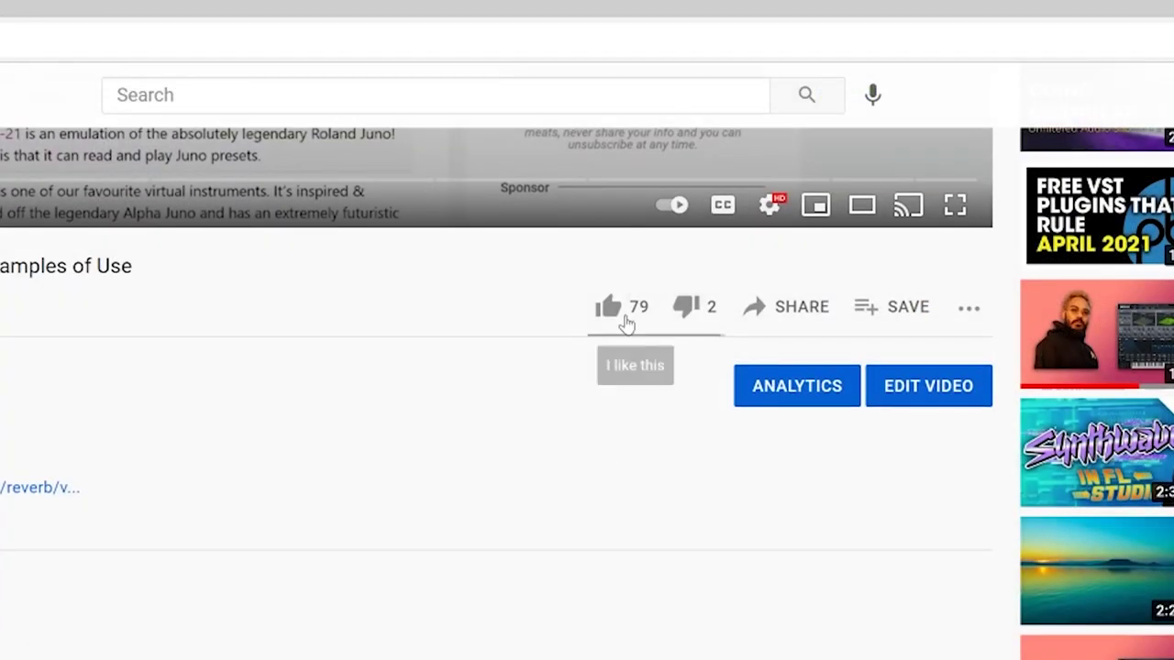
# Toggle the video rating between like and dislike three times, then scroll down the page
pyautogui.click(624, 323)
pyautogui.click(693, 314)
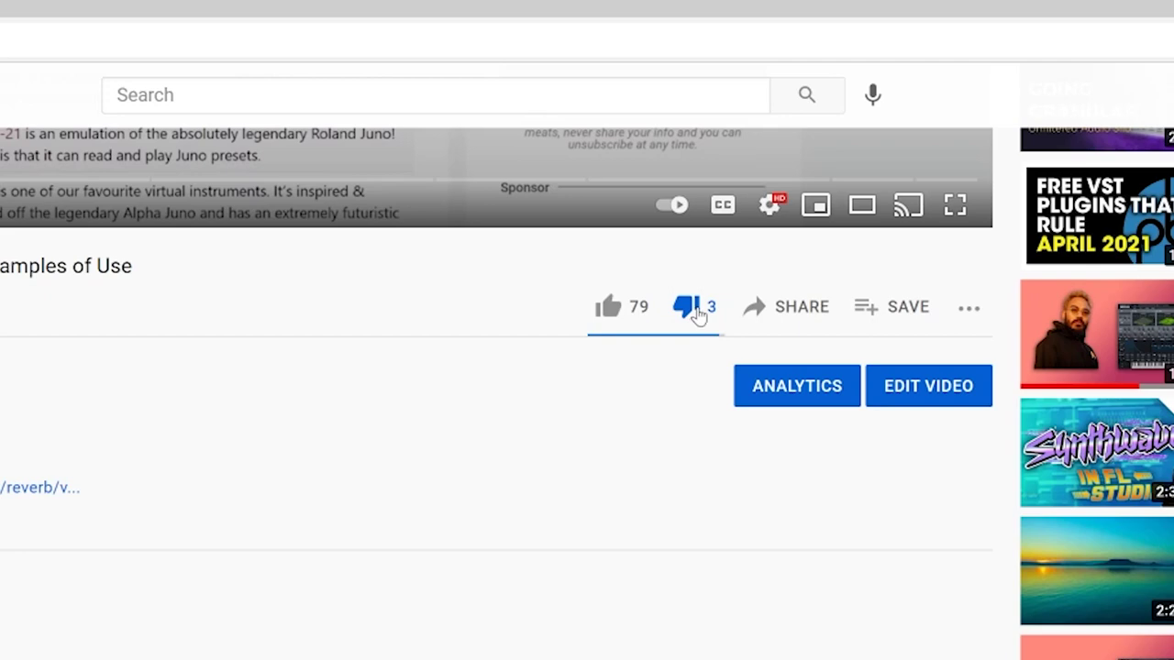
pyautogui.click(601, 323)
pyautogui.click(694, 318)
pyautogui.click(601, 324)
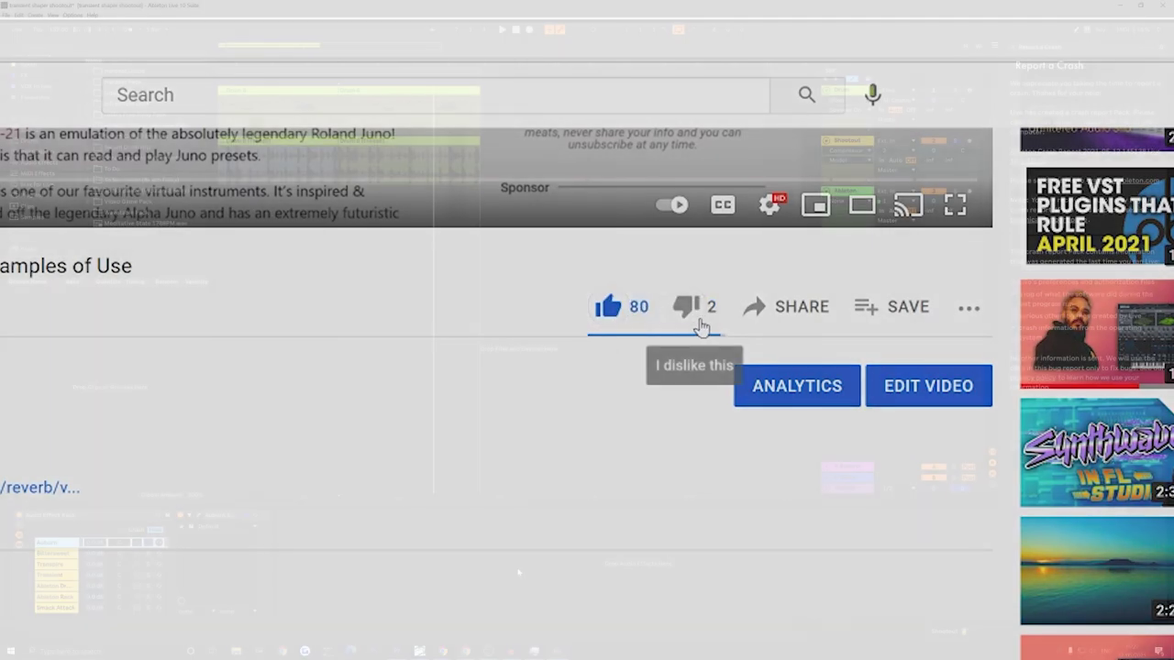
pyautogui.click(694, 318)
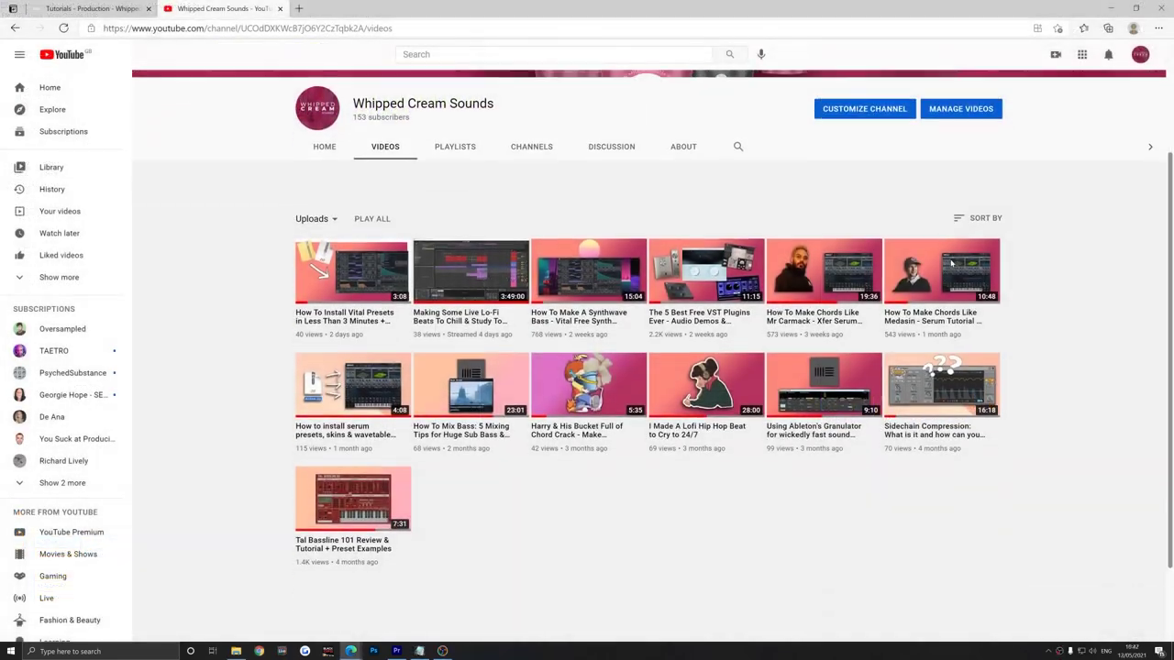
pyautogui.scroll(-1, 918, 275)
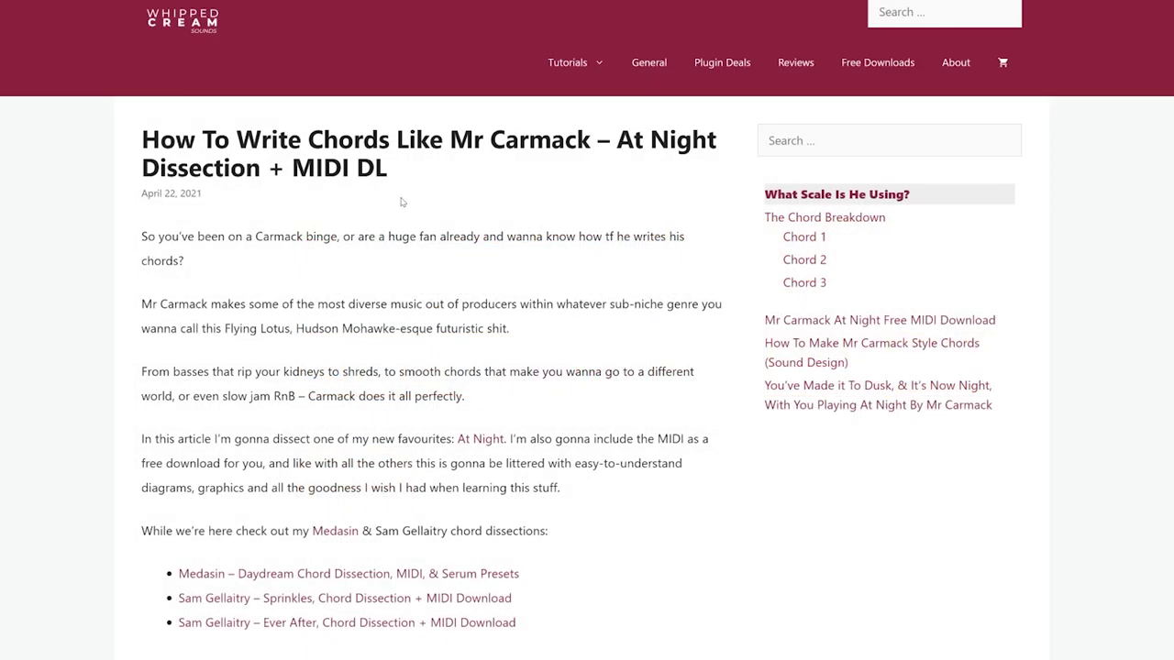
# Scroll through the Mr Carmack chord charts and three-chord breakdown down to the Free MIDI Download heading
pyautogui.scroll(-7, 400, 201)
pyautogui.scroll(-10, 395, 195)
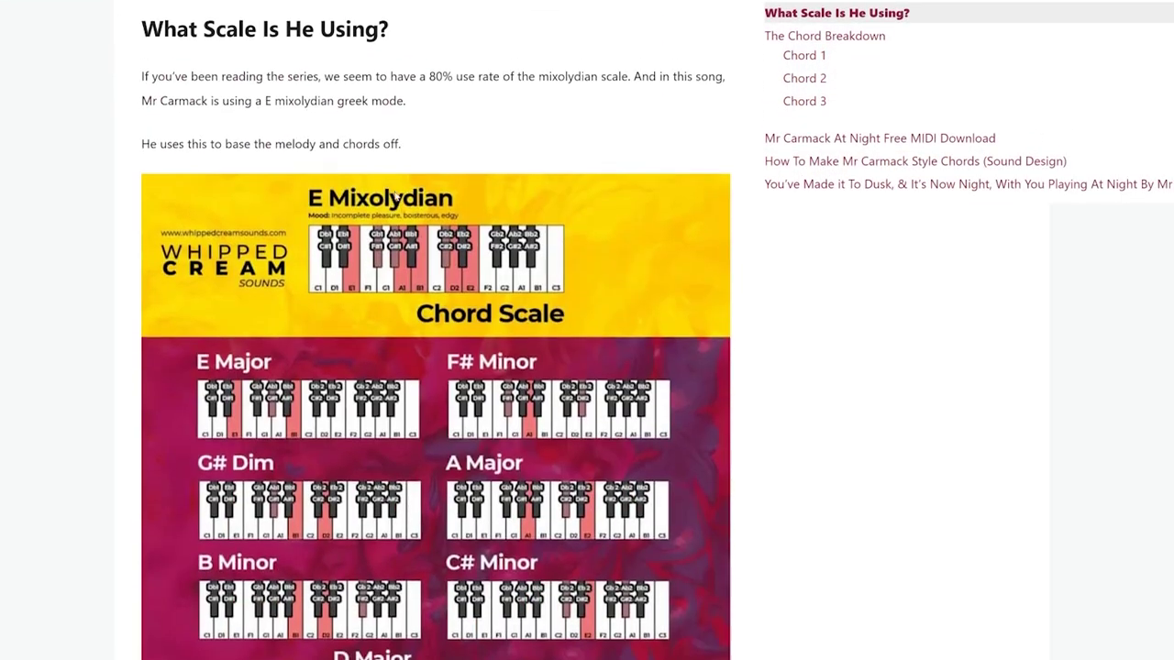
pyautogui.scroll(-13, 396, 195)
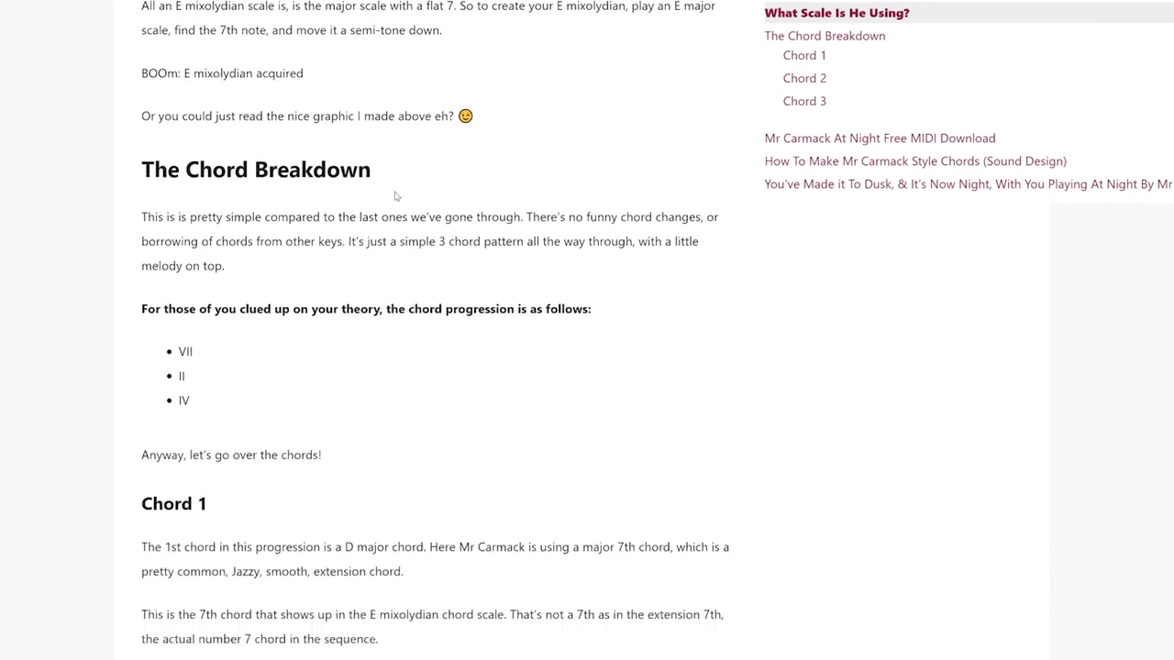
pyautogui.scroll(-8, 395, 196)
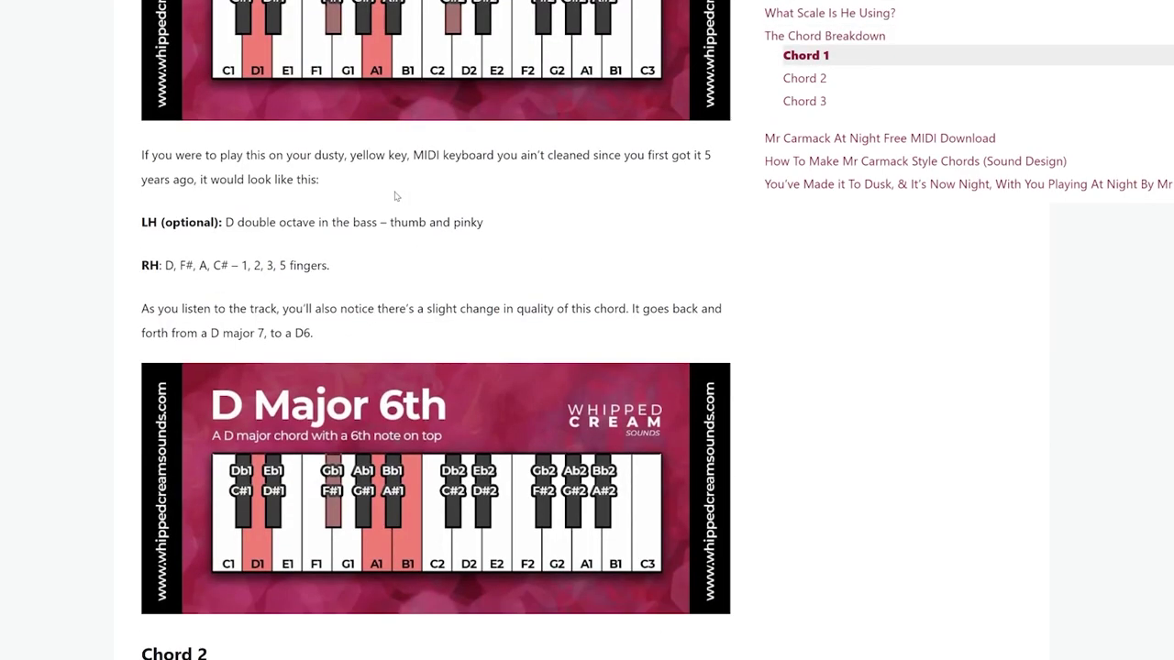
pyautogui.scroll(-9, 395, 196)
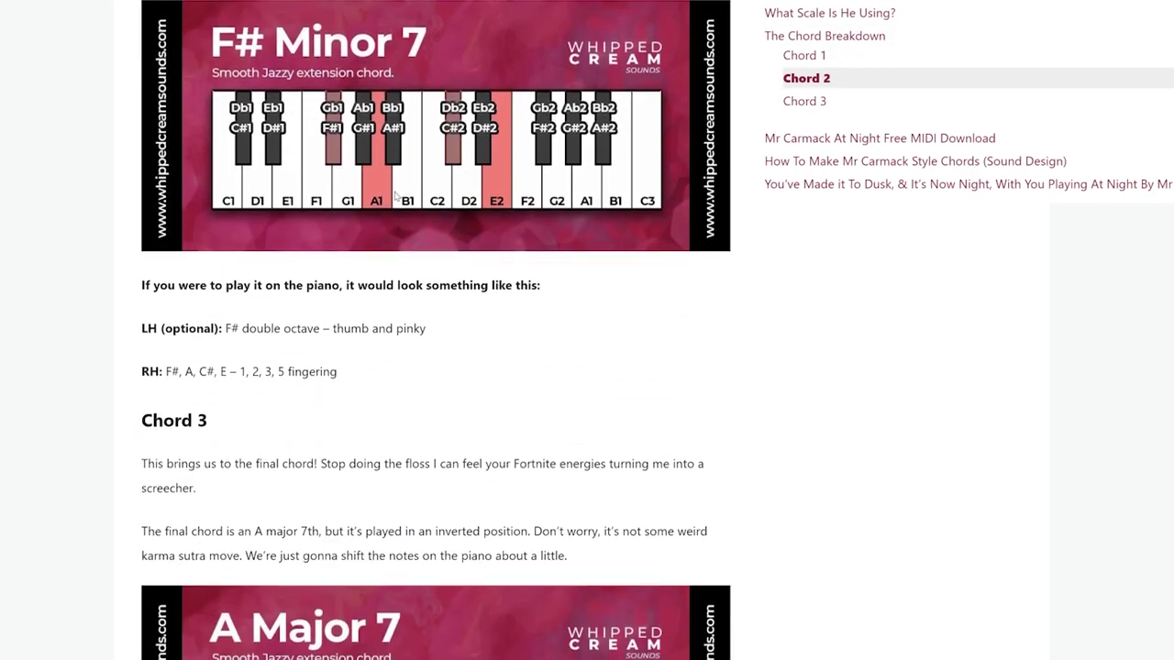
pyautogui.scroll(-9, 395, 195)
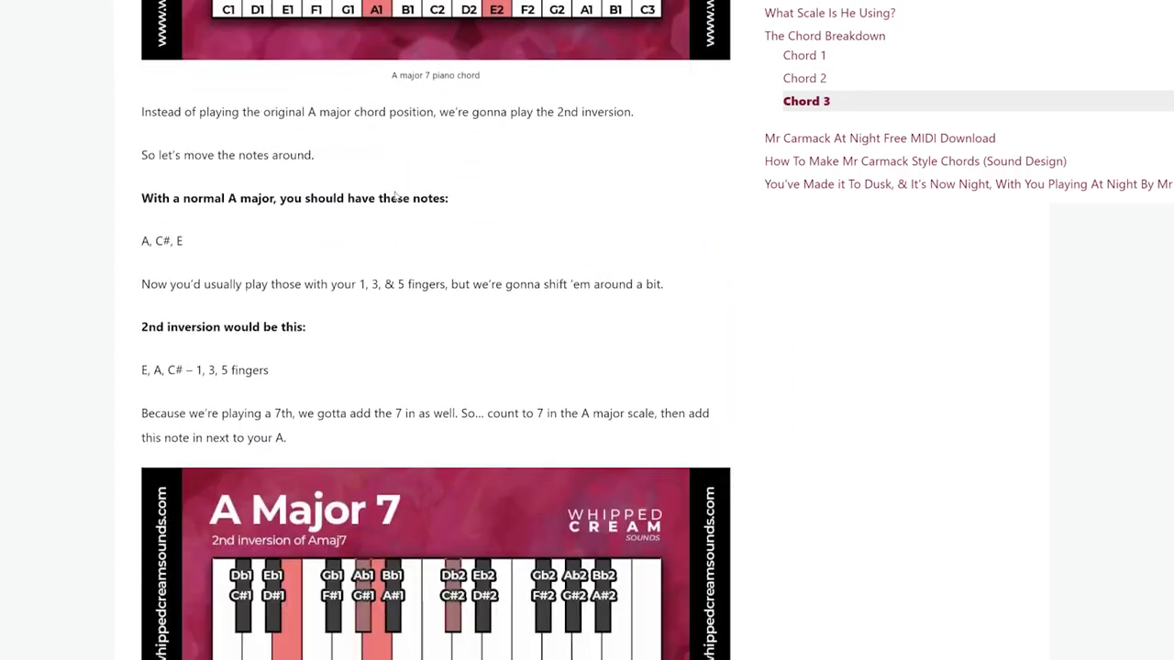
pyautogui.scroll(-5, 395, 195)
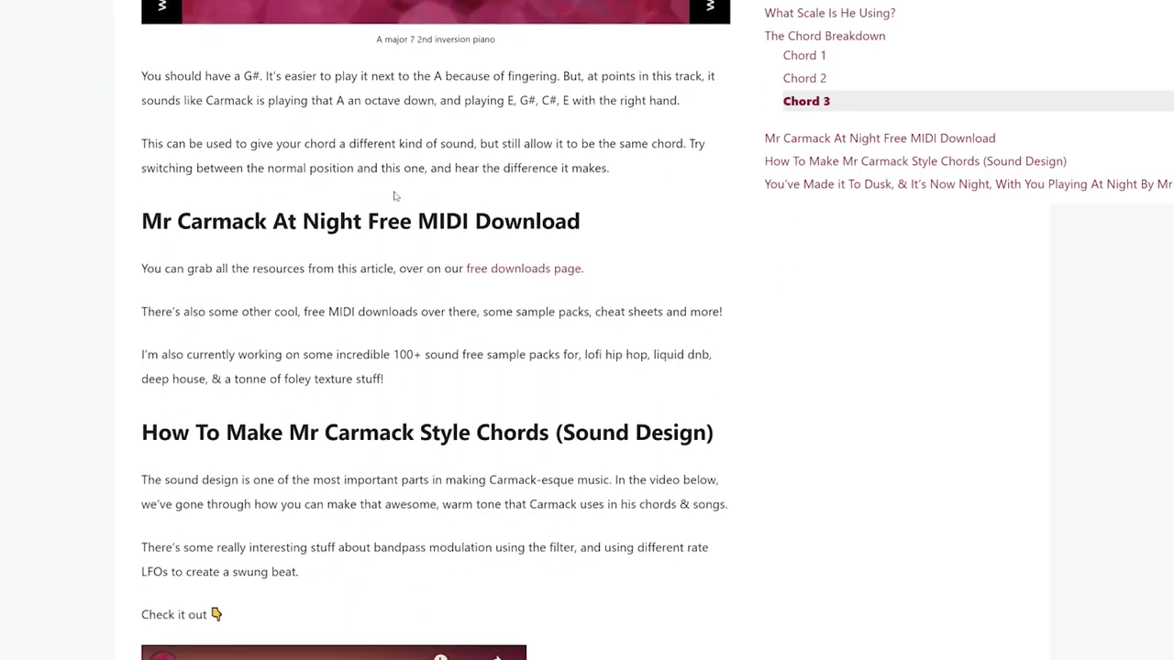
# Scroll the Free Downloads cards past the foley pack and cheat sheets to the Mr Carmack - At Night MIDI pack
pyautogui.scroll(-3, 550, 116)
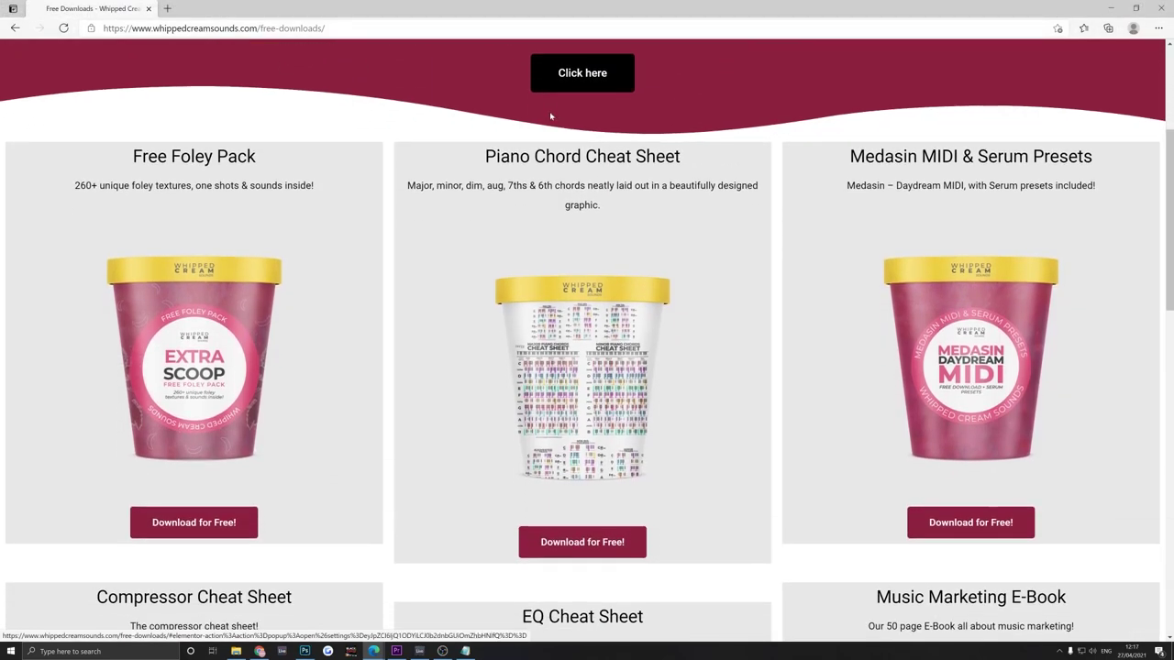
pyautogui.scroll(-5, 551, 115)
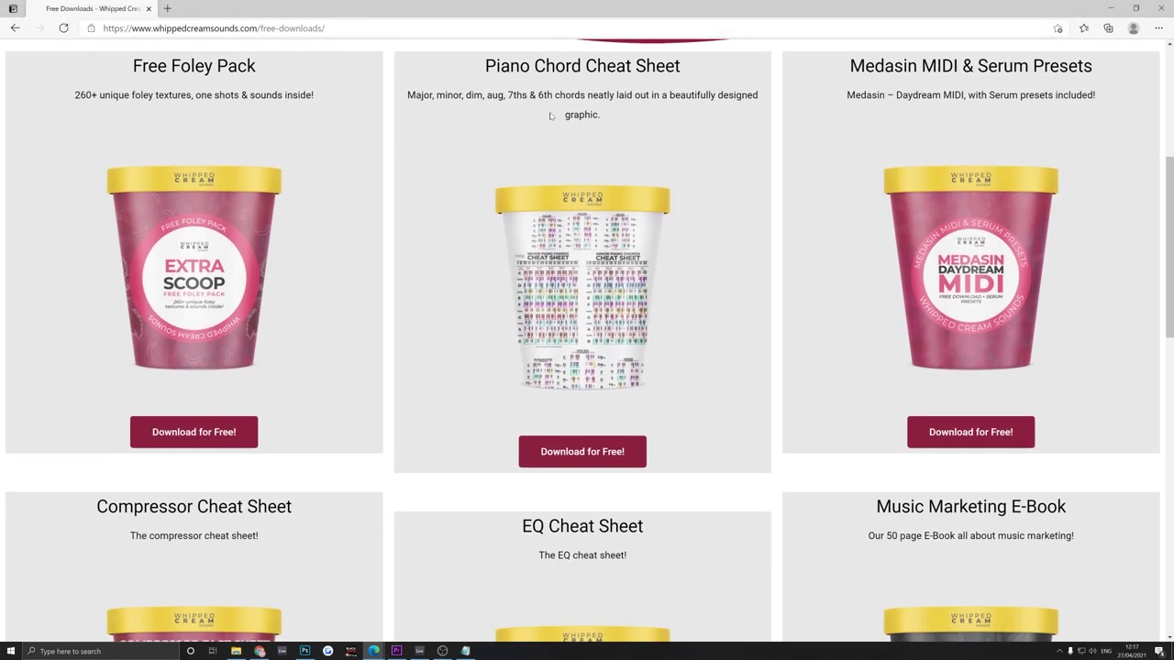
pyautogui.scroll(-6, 550, 116)
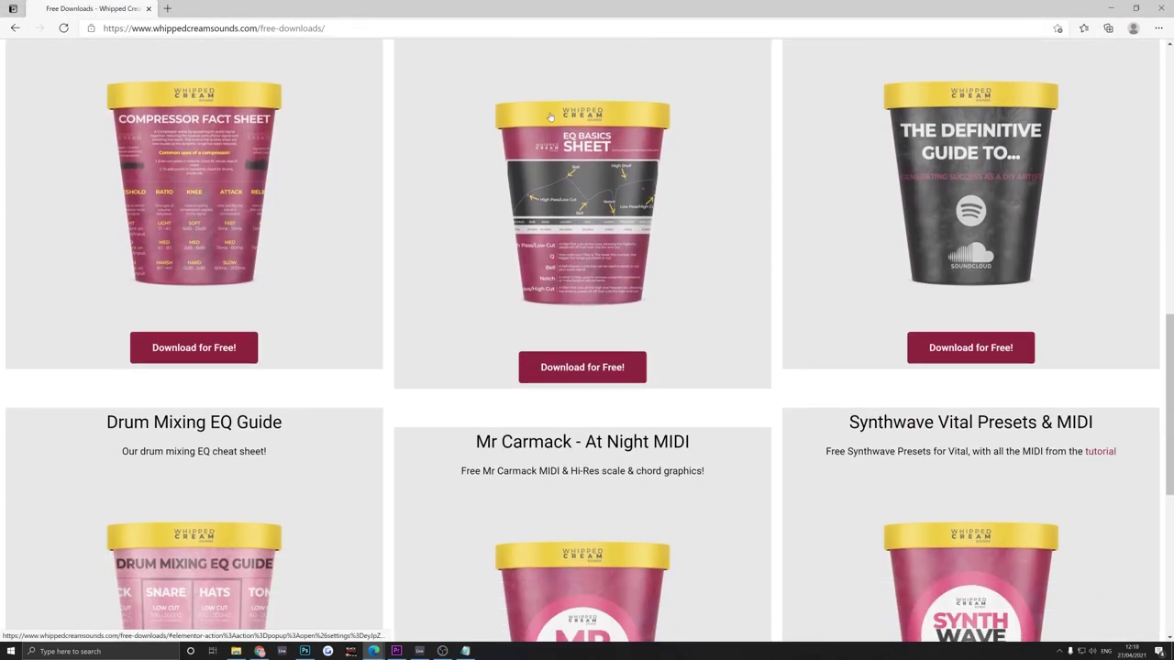